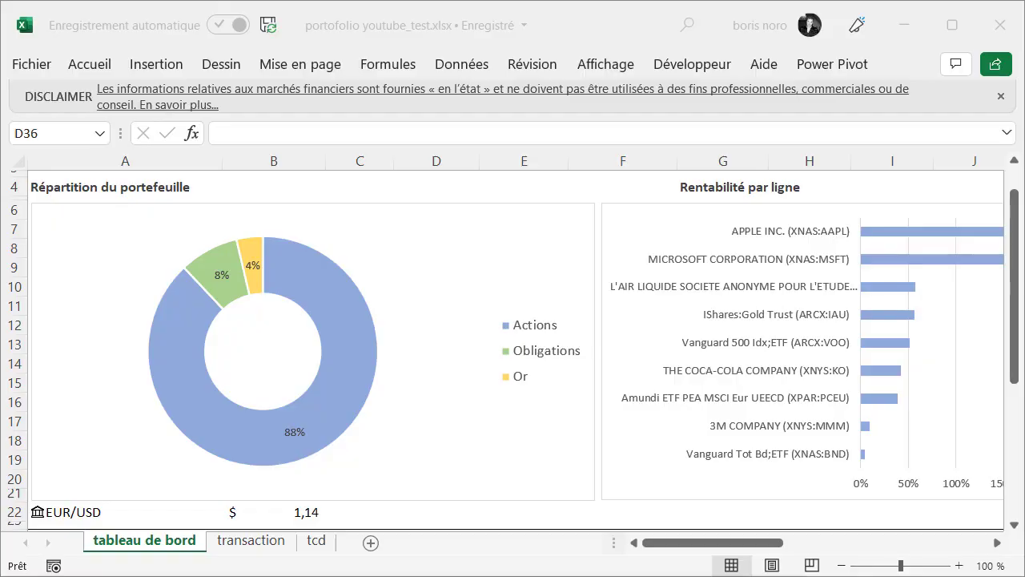
Review the finished portfolio example across the tableau de bord, transaction and tcd sheets
ctrl+scroll(694, 520, down, 4)
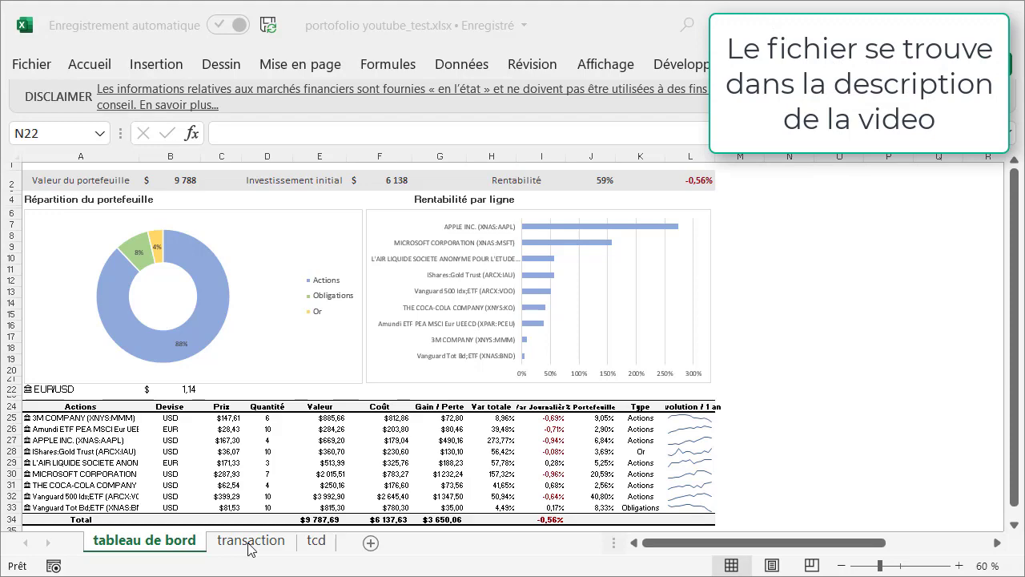
click(249, 542)
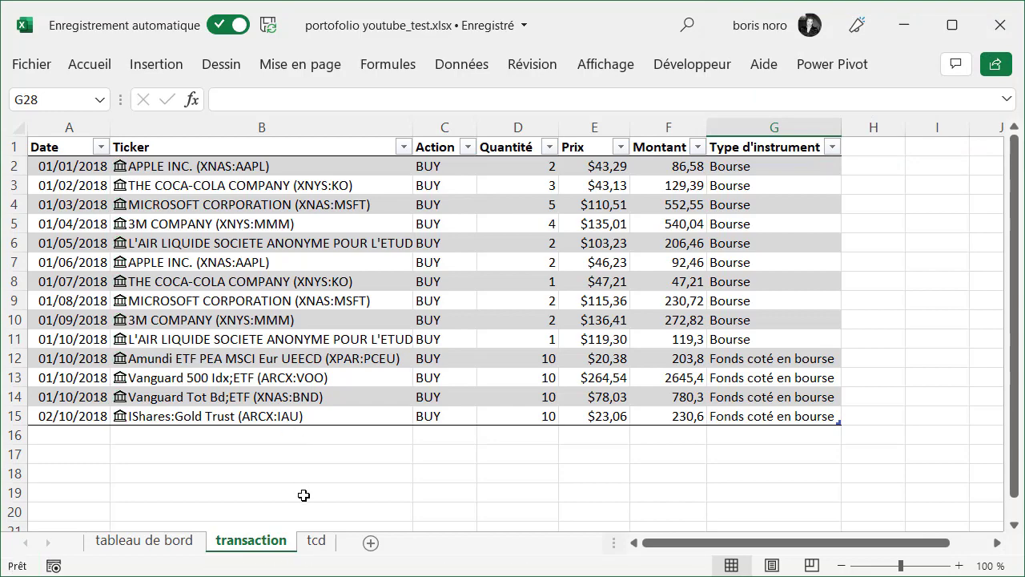
click(315, 540)
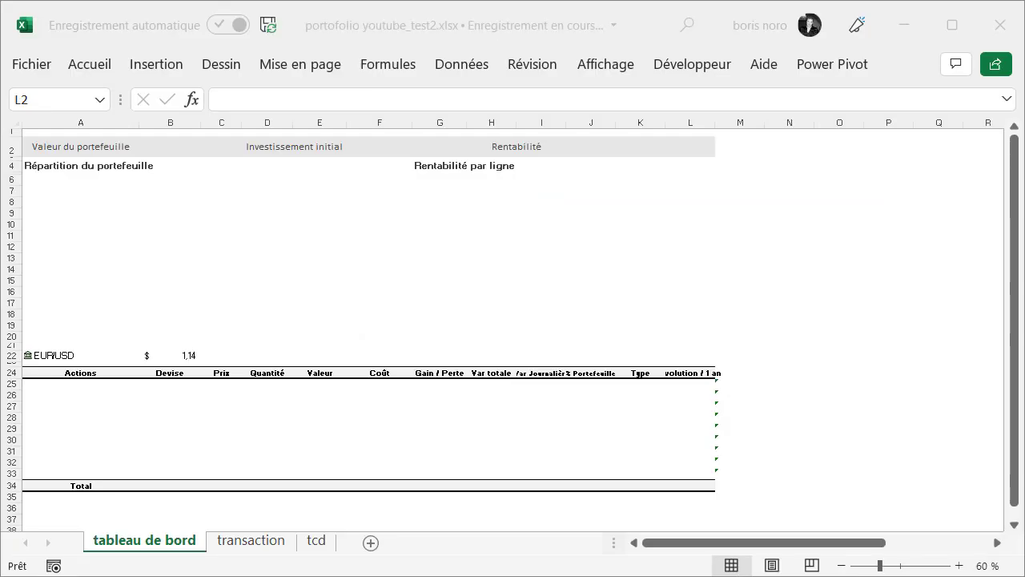
Convert the Ticker column of the transaction sheet's table to the stock data type (Données boursières)
click(253, 543)
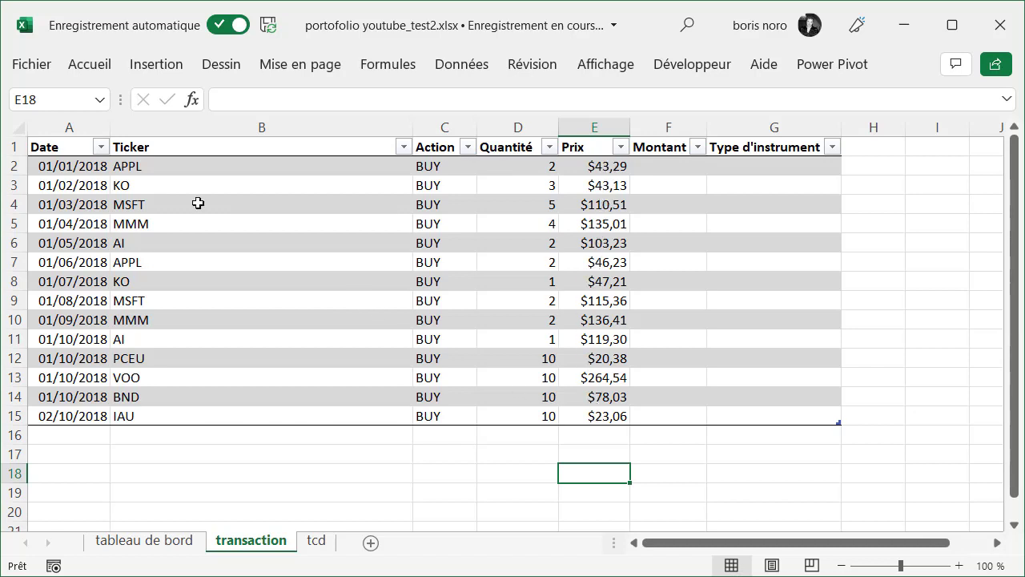
click(262, 138)
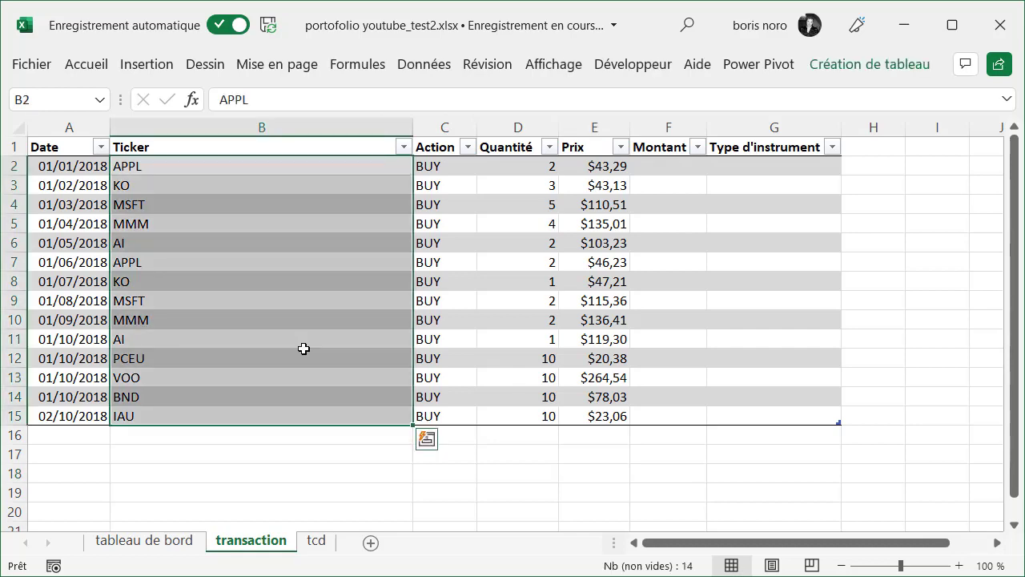
click(425, 65)
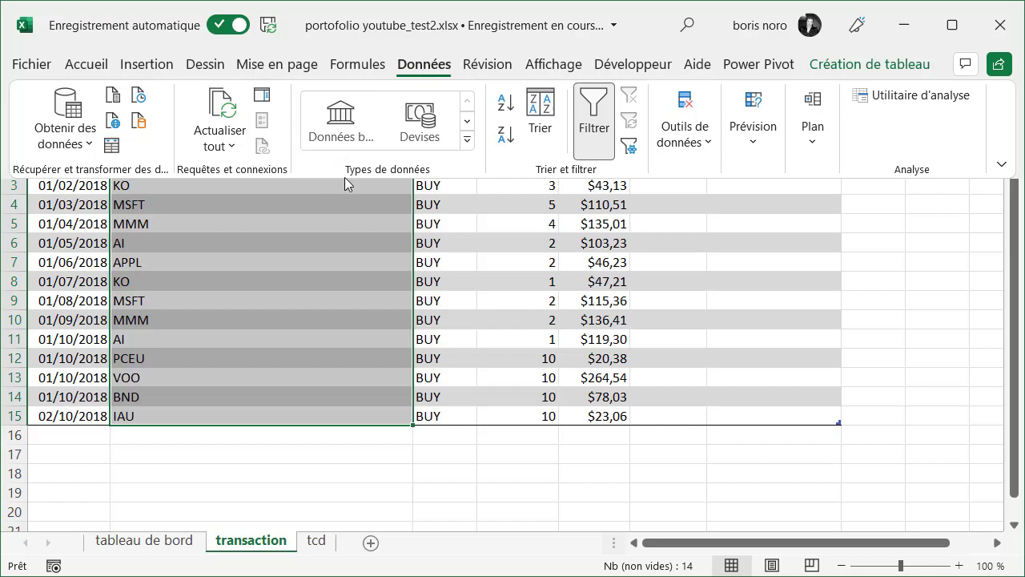
click(344, 133)
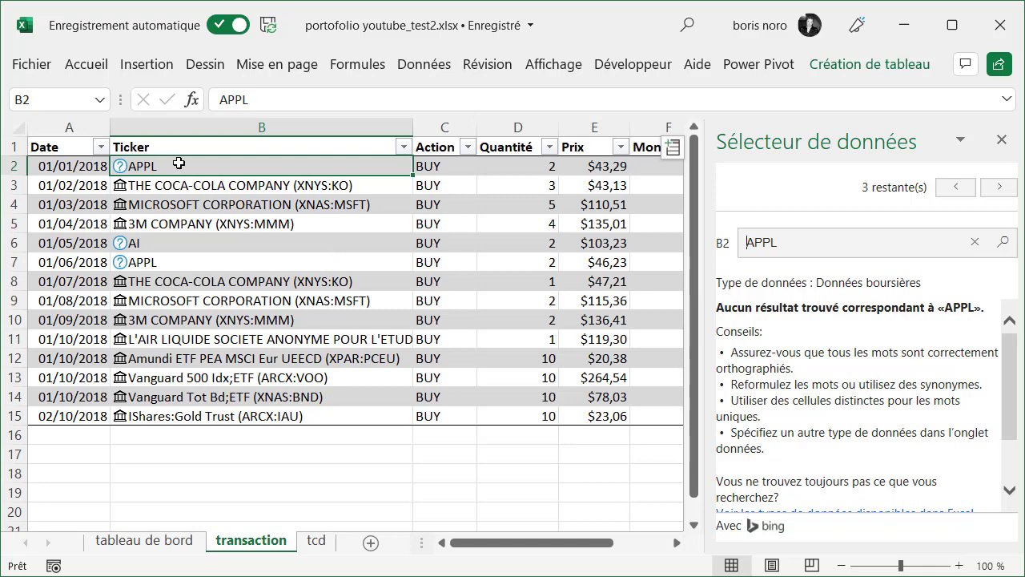
Correct the misspelled ticker APPL to AAPL in cells B2 and B7
click(234, 98)
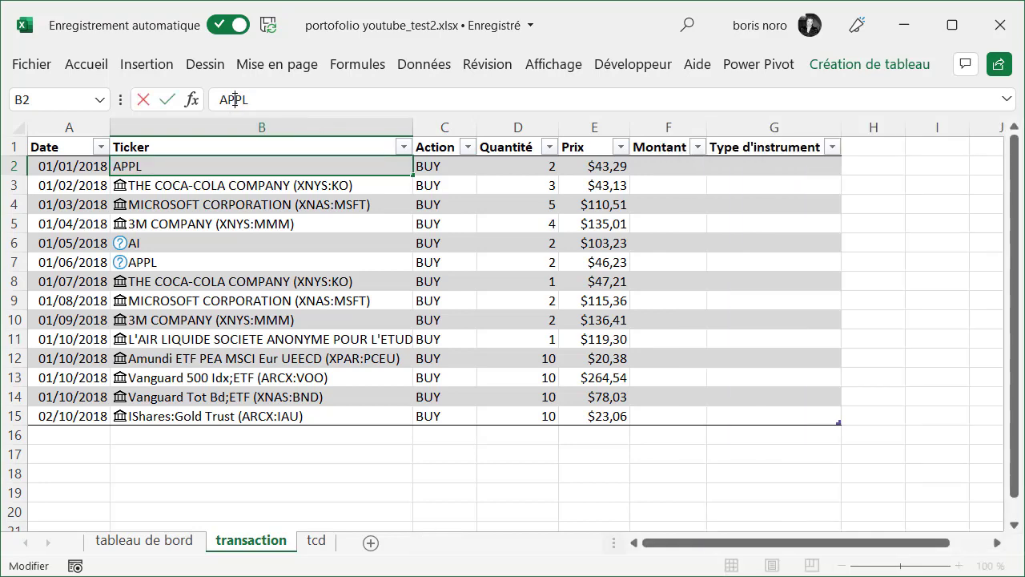
key(BackSpace)
text(A)
key(Return)
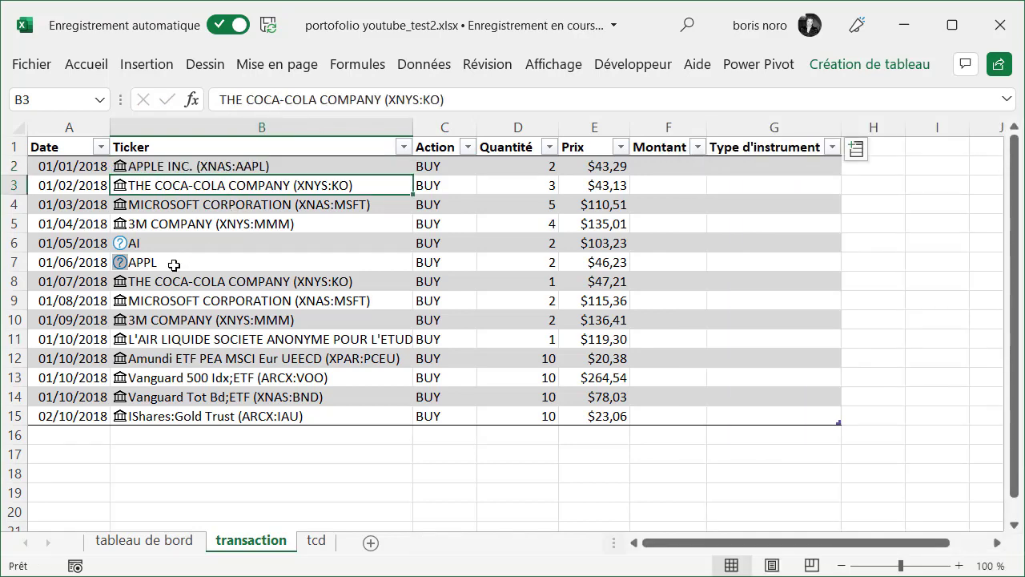
click(171, 264)
click(235, 99)
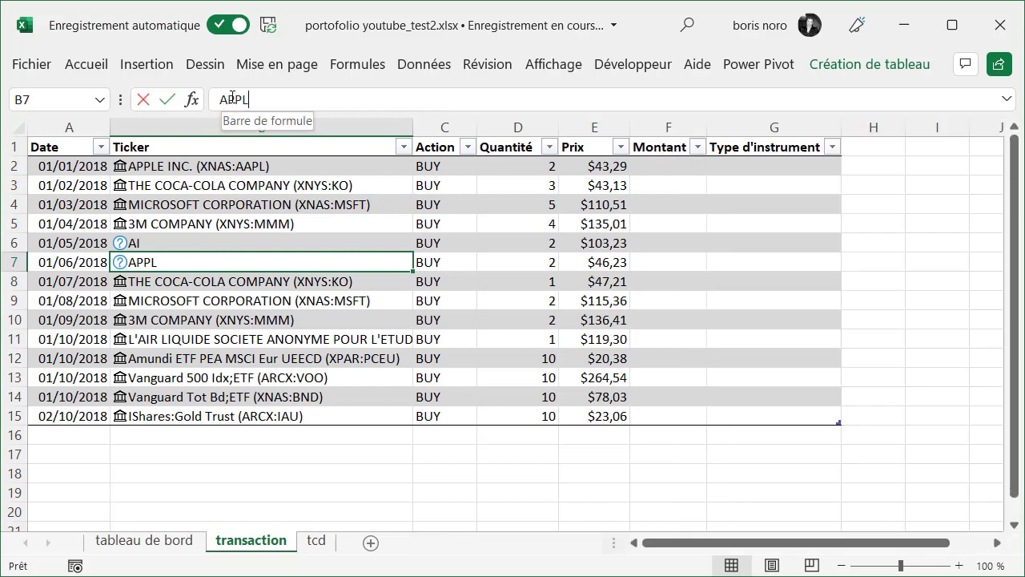
key(BackSpace)
text(A)
key(Return)
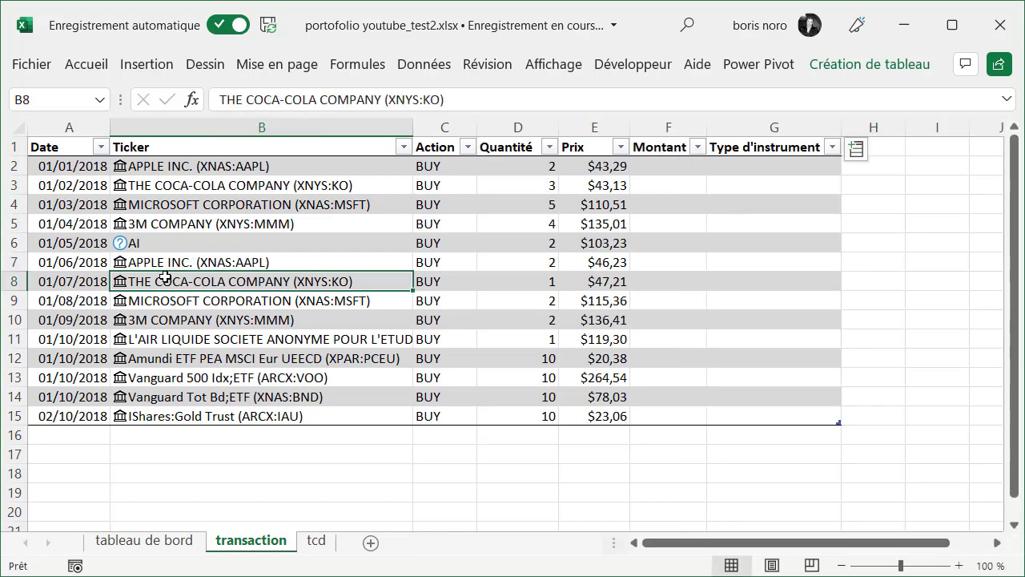
Match the unresolved ticker AI in cell B6 to the Air Liquide stock on Euronext Paris
click(125, 248)
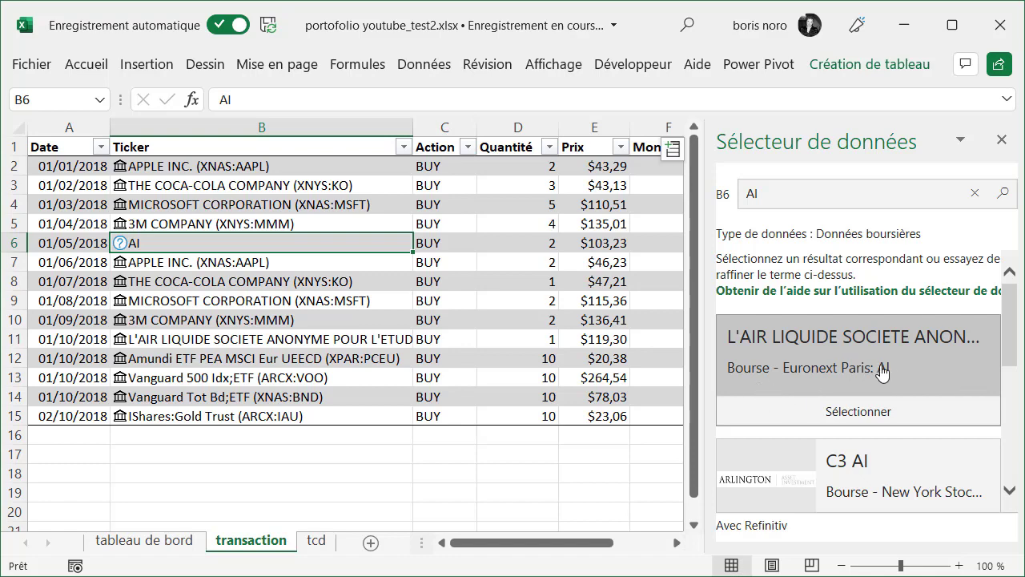
click(869, 421)
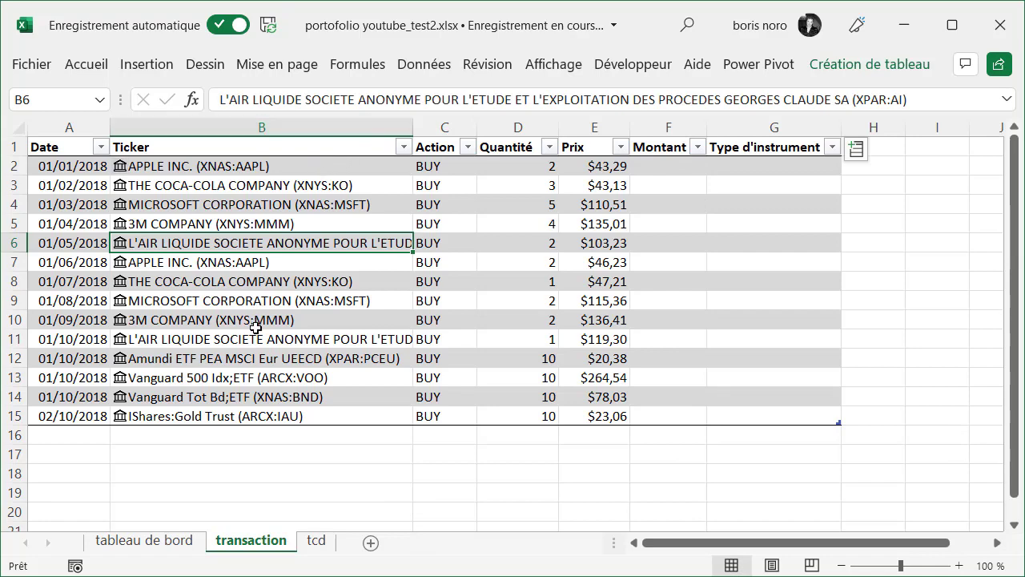
click(350, 377)
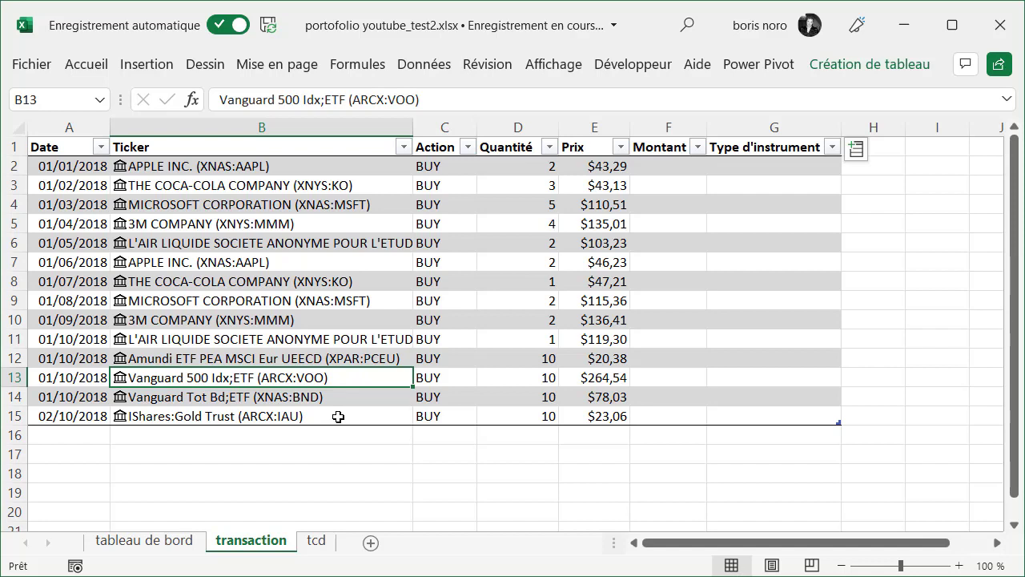
click(663, 167)
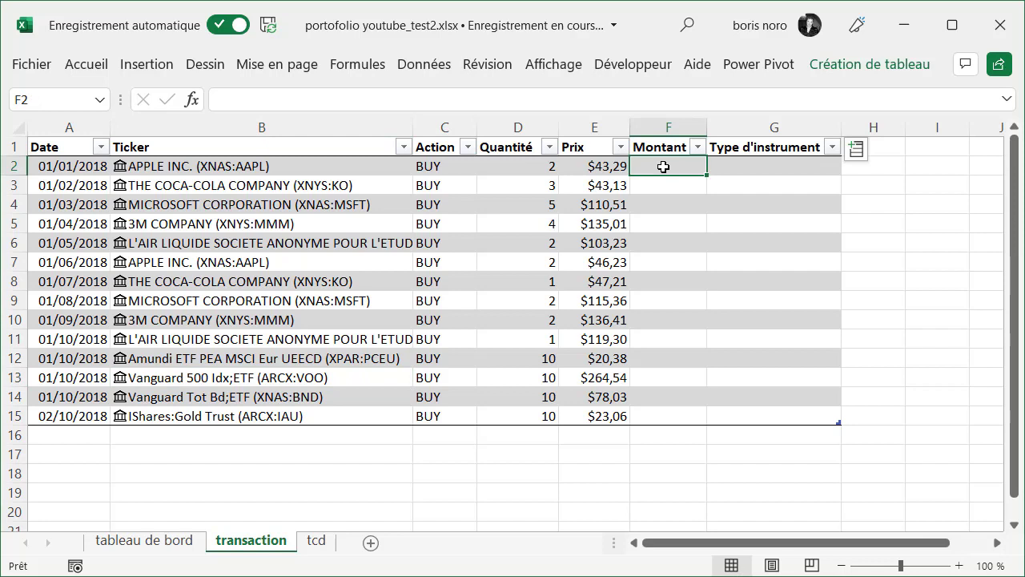
text(=)
click(510, 166)
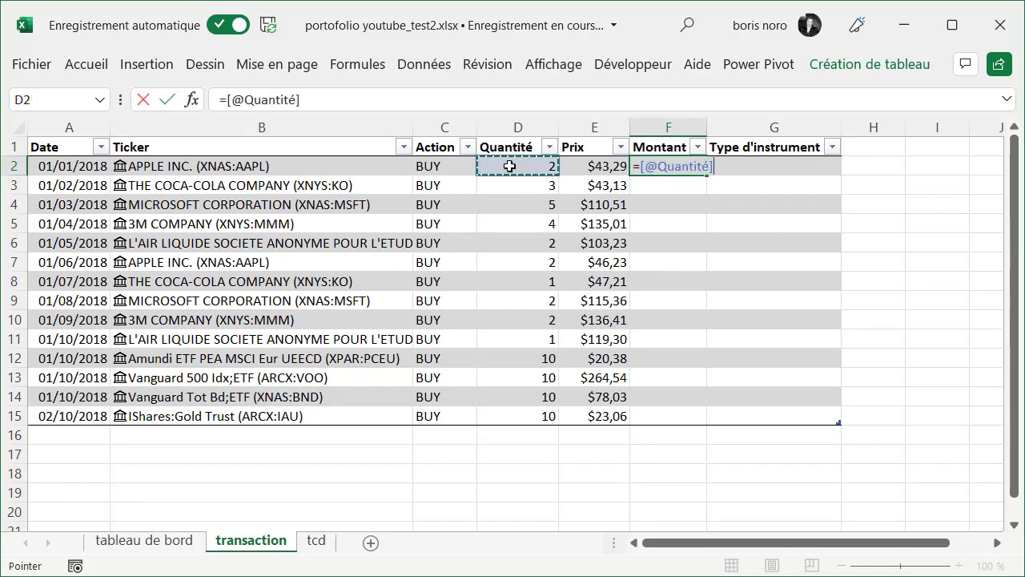
text(*)
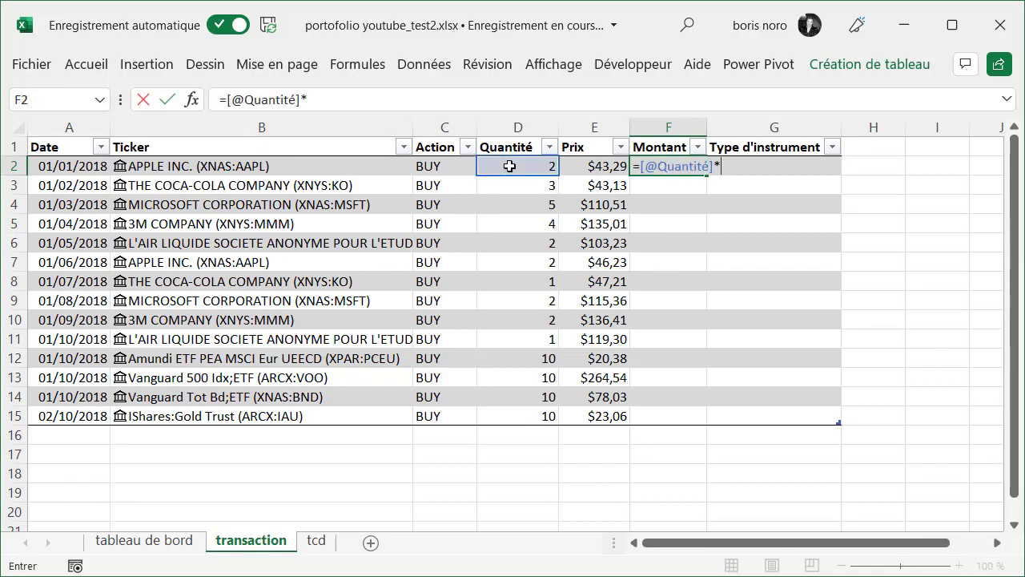
click(587, 166)
key(Return)
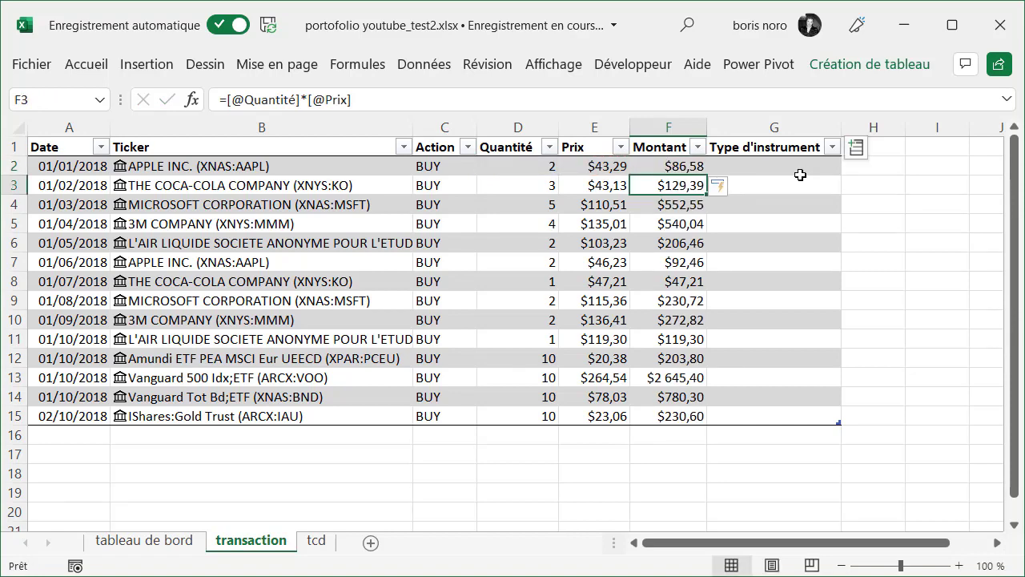
Add the Type d'instrument field of the Ticker data type to the transaction table
click(862, 154)
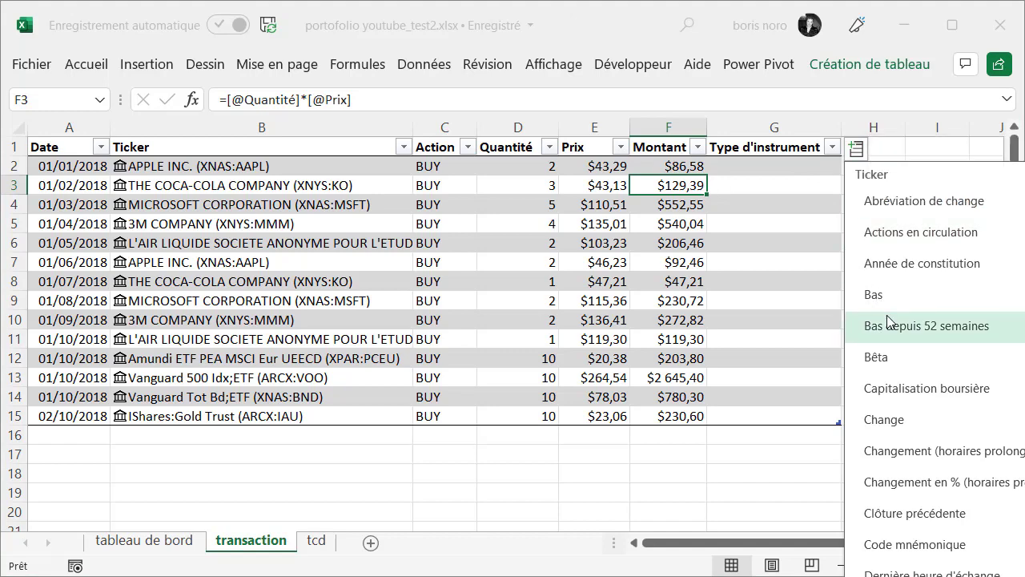
scroll(886, 315, down, 5)
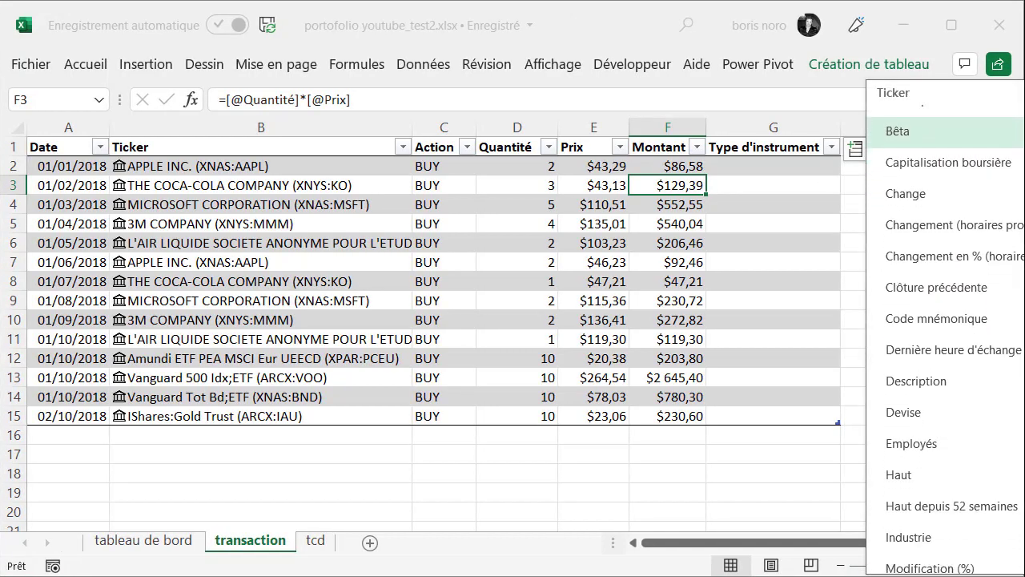
scroll(945, 320, down, 4)
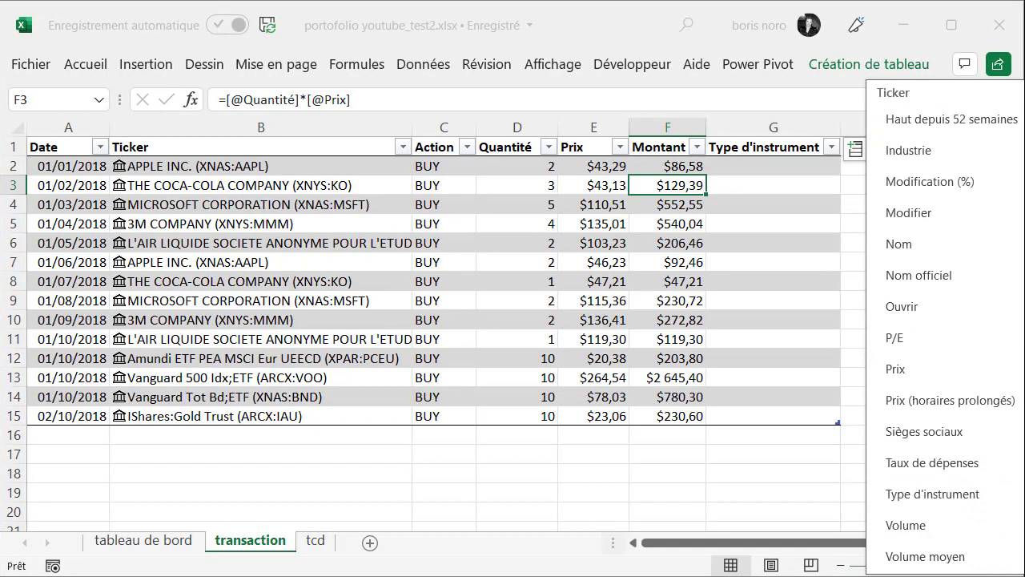
click(939, 495)
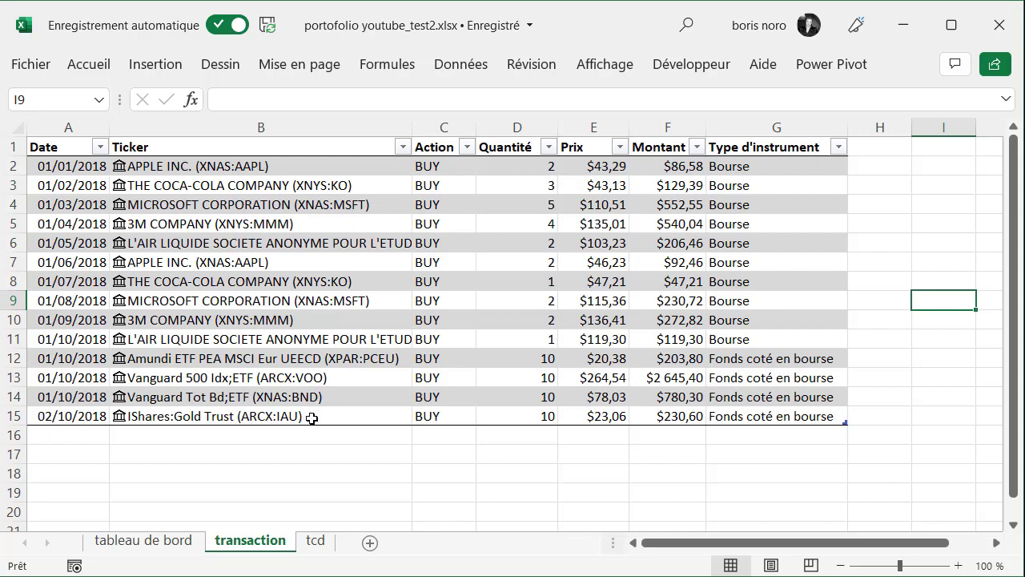
In cell A25 of the tableau de bord sheet, list the distinct stocks with =UNIQUE(Tableau2[Ticker])
key(alt+Tab)
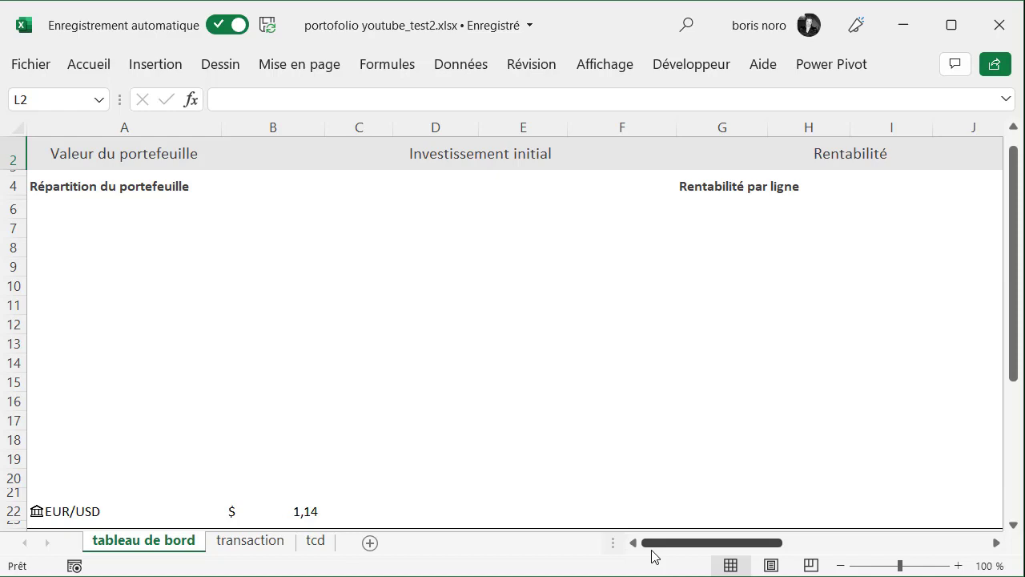
drag(1010, 213, 1011, 296)
drag(120, 343, 969, 493)
click(181, 347)
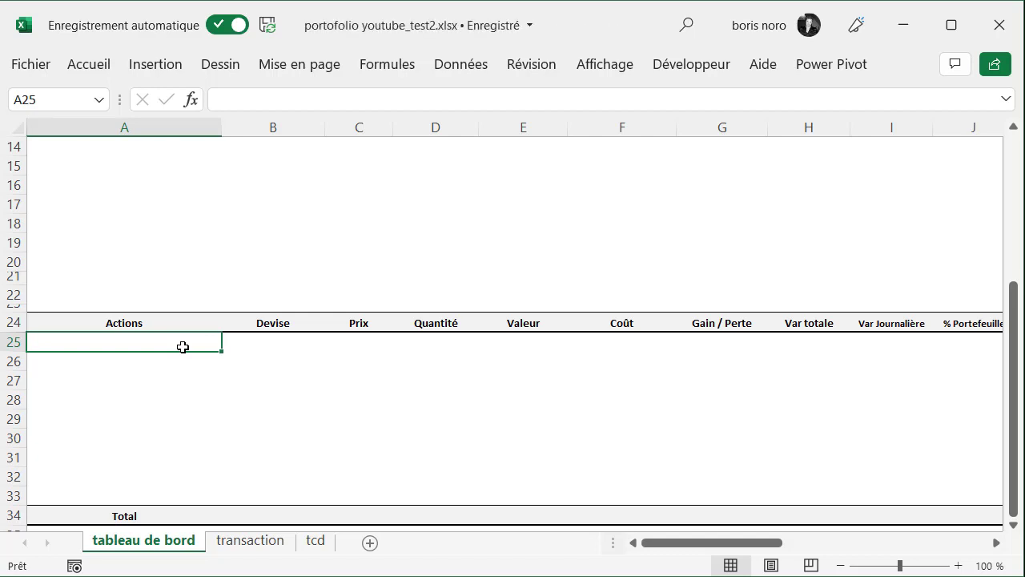
text(=)
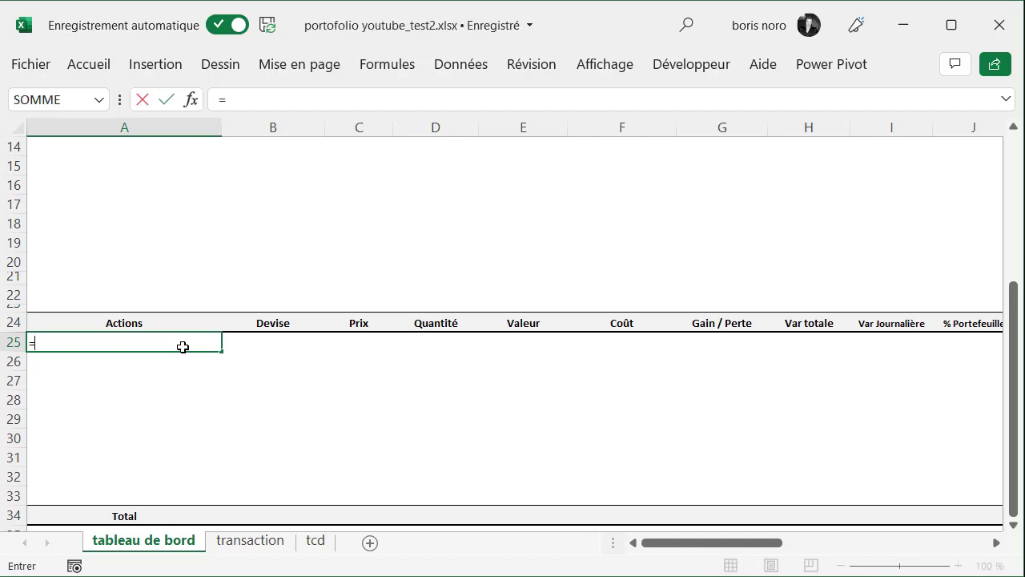
text(uniq)
key(Tab)
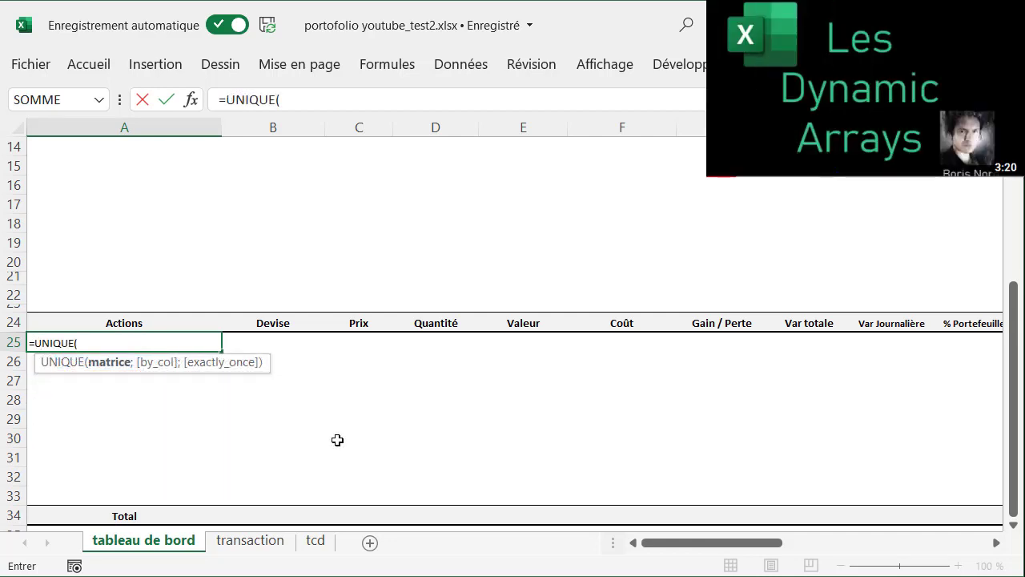
click(261, 541)
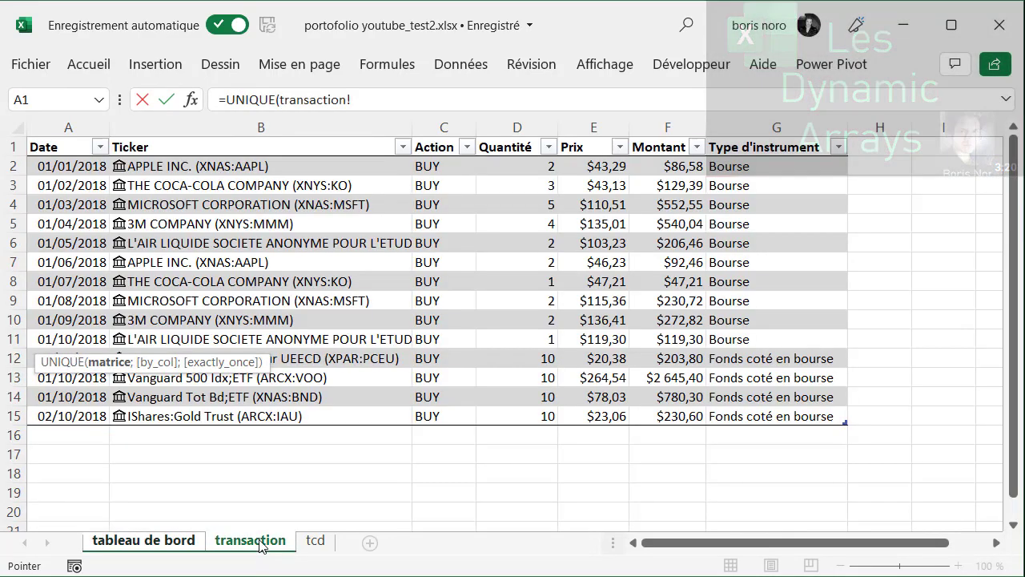
click(241, 136)
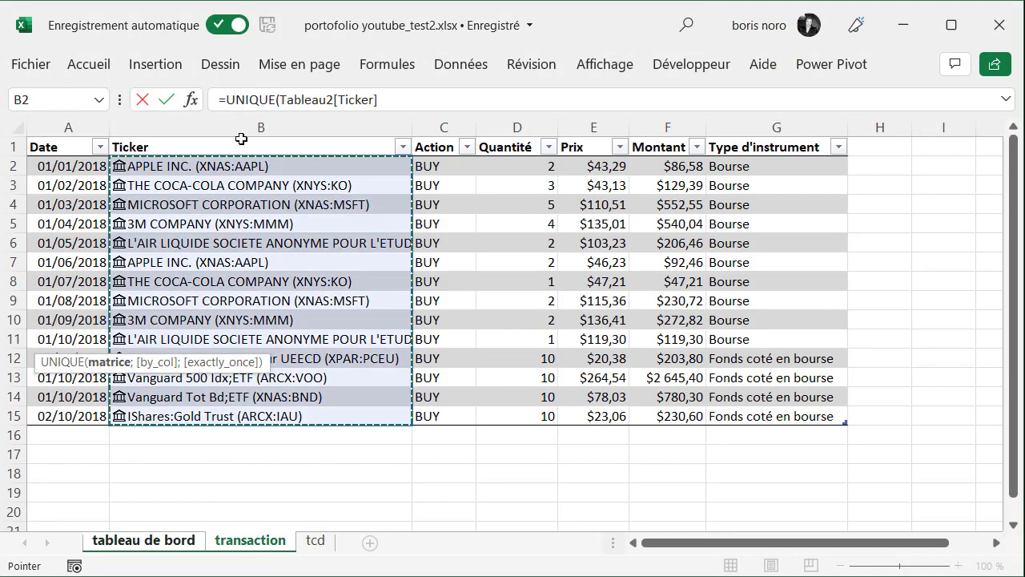
key(Return)
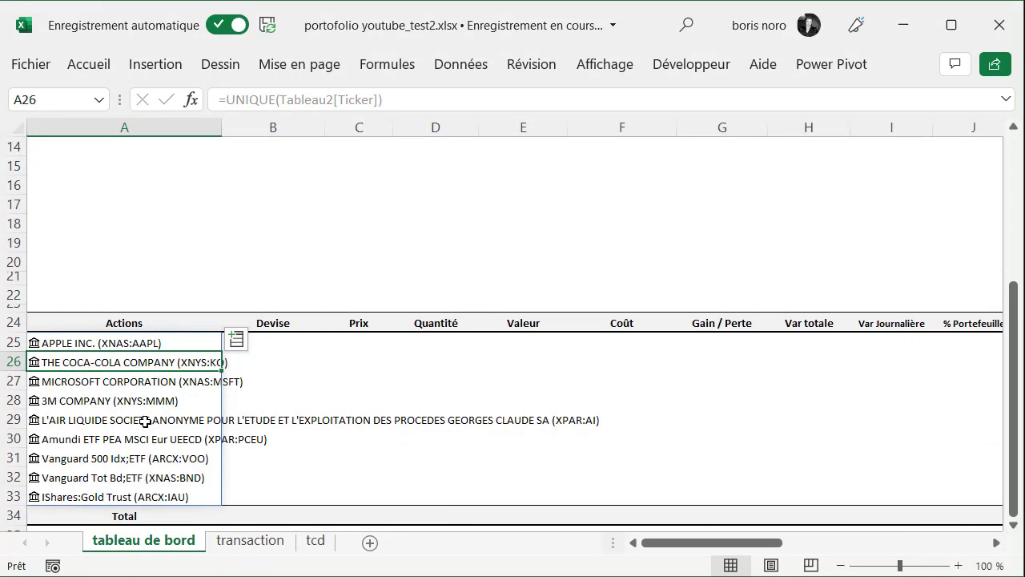
Sort the stock list by changing the formula in A25 to =TRIER(UNIQUE(Tableau2[Ticker]))
click(144, 344)
click(250, 101)
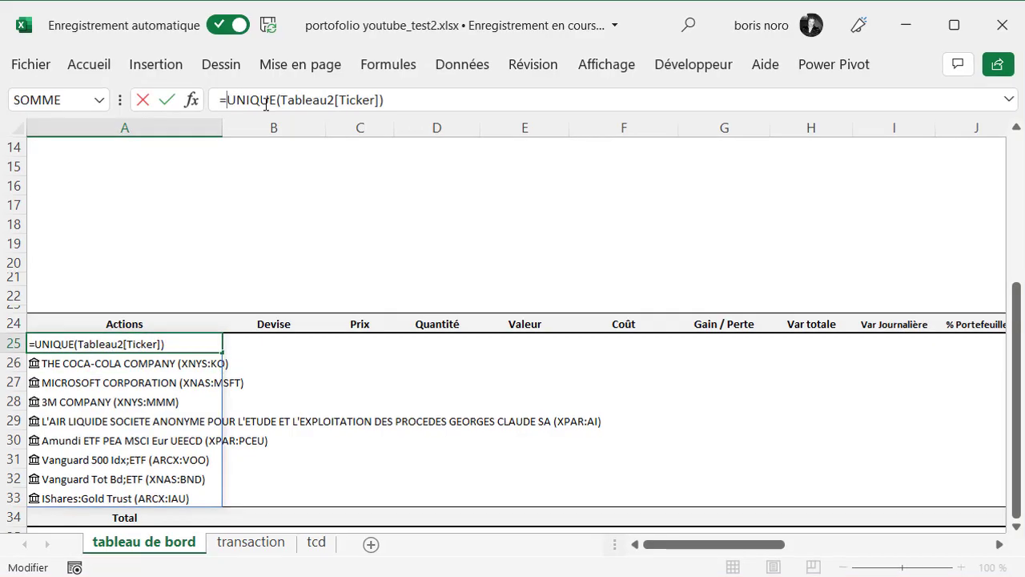
text(TRI)
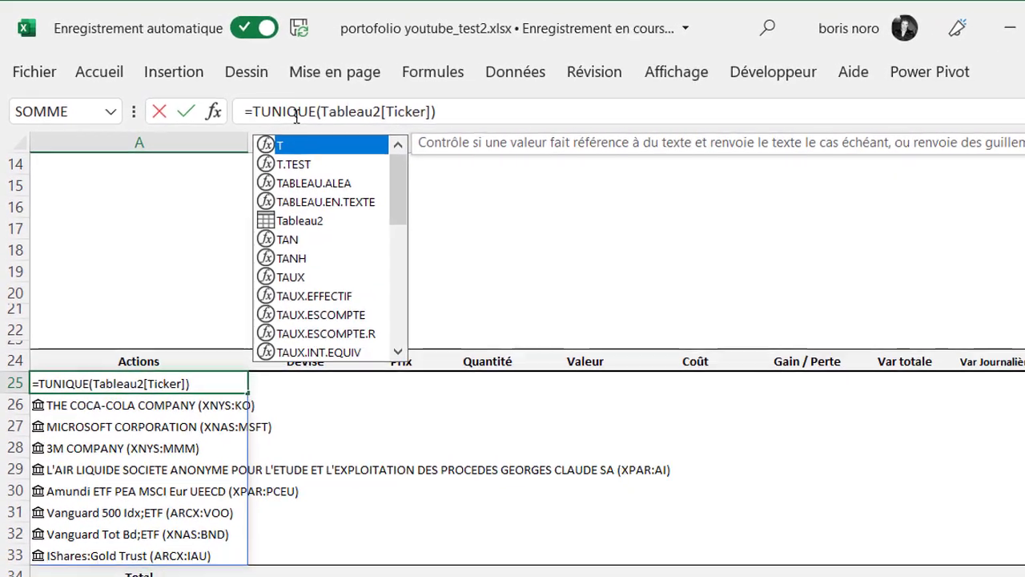
text(ER()
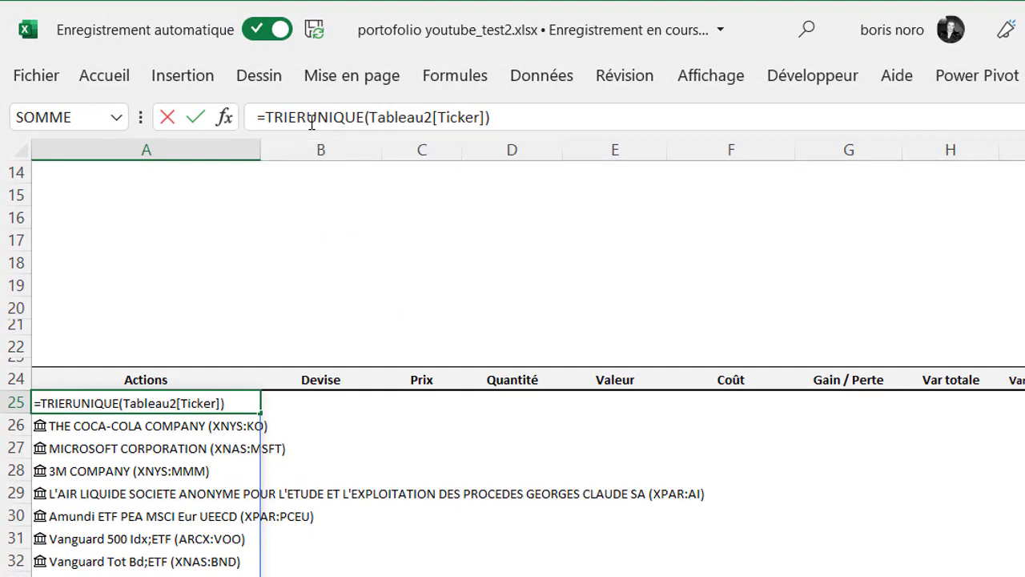
click(542, 111)
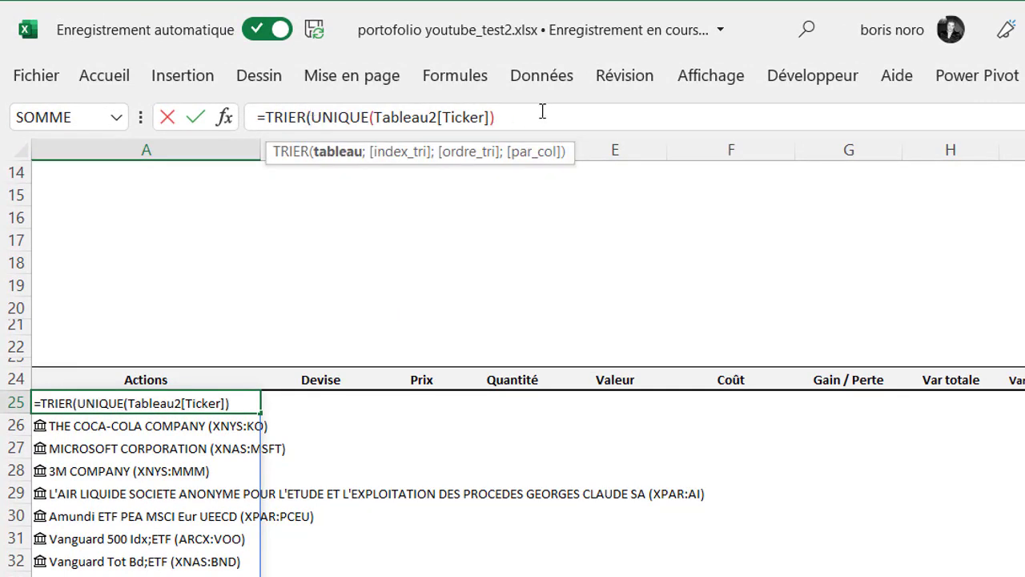
text())
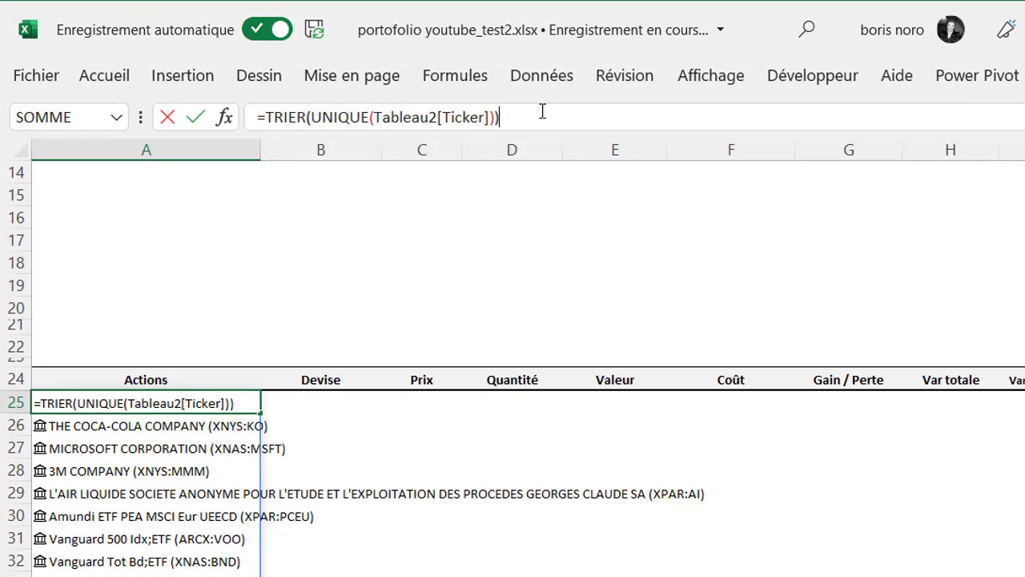
key(Return)
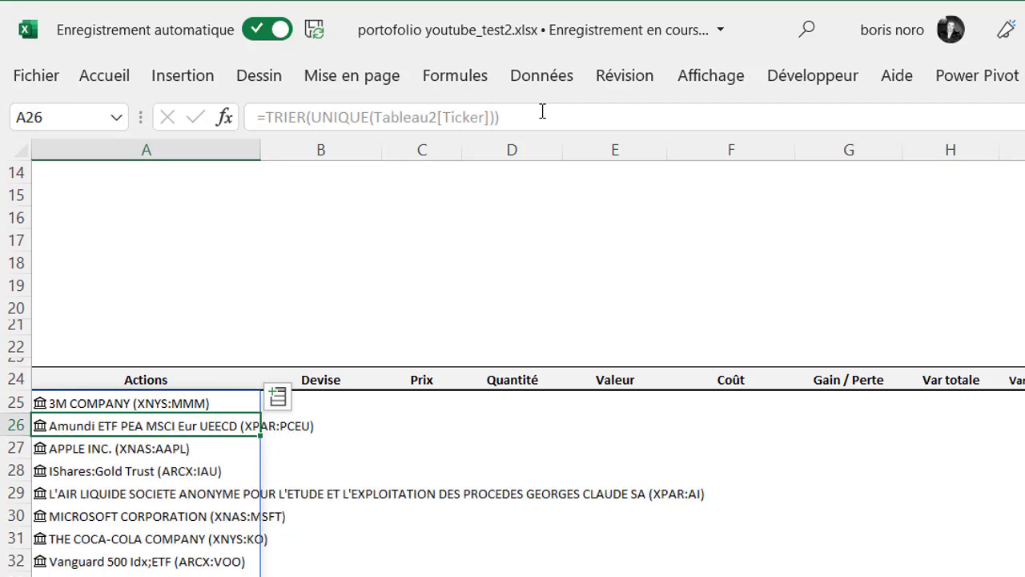
Extract the Devise field from the stock in A25 into B25 and fill it down the Devise column to B33
click(174, 410)
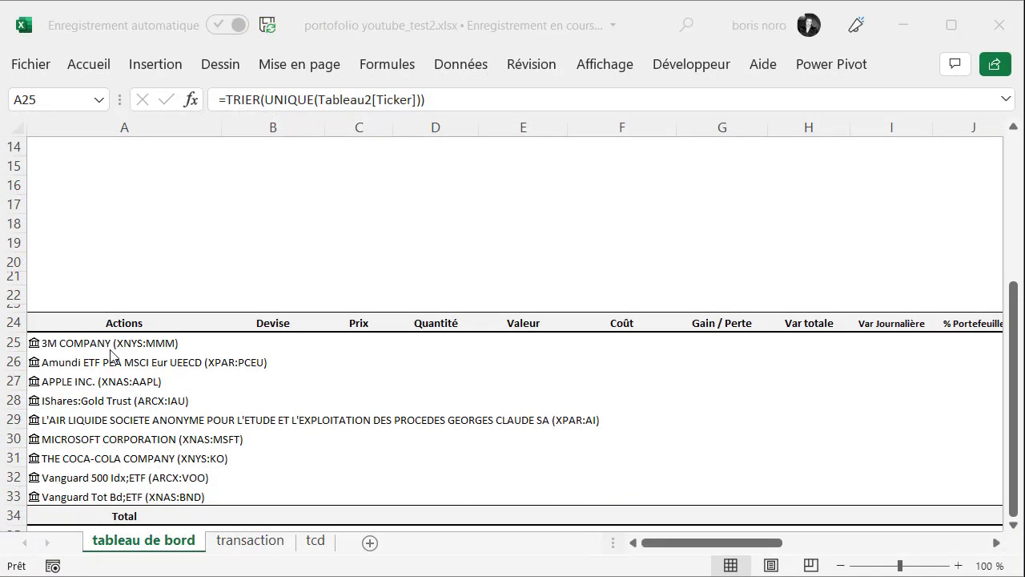
click(109, 344)
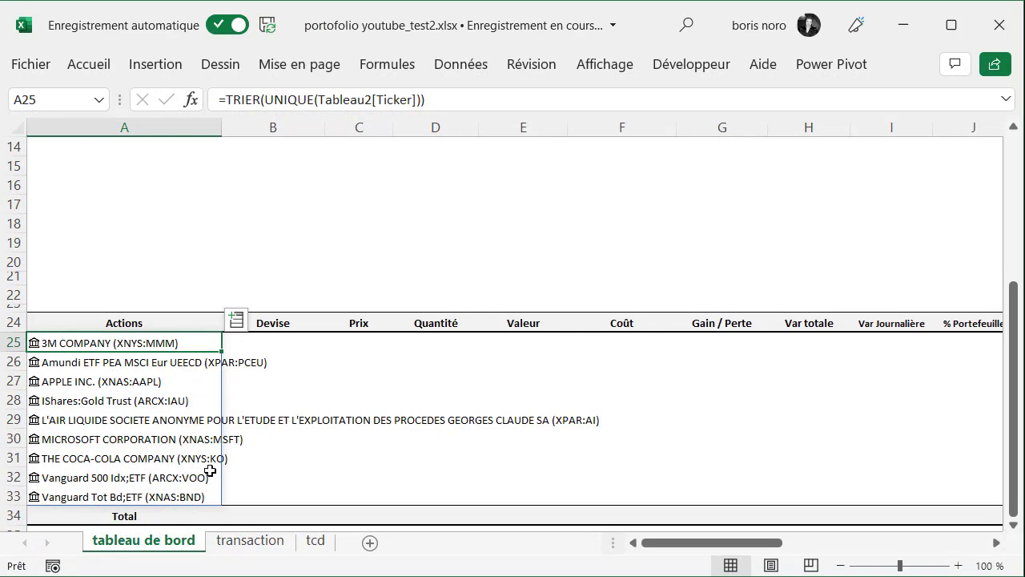
click(236, 321)
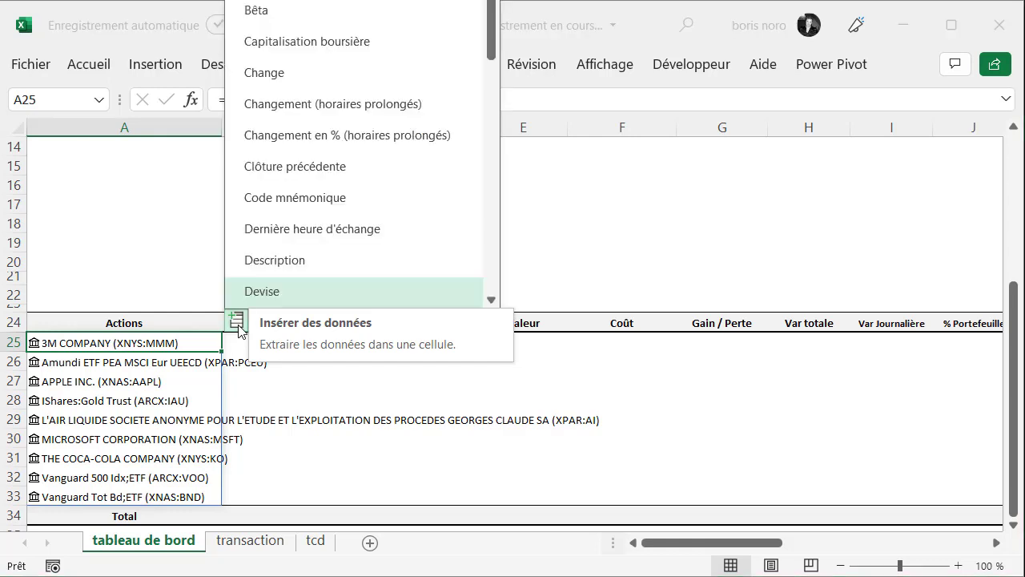
click(266, 294)
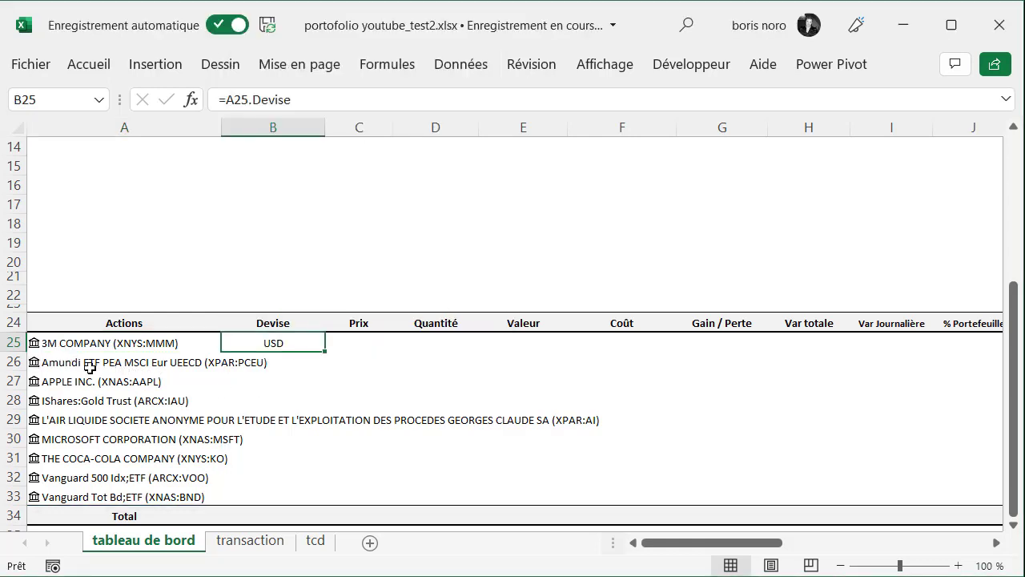
double_click(324, 353)
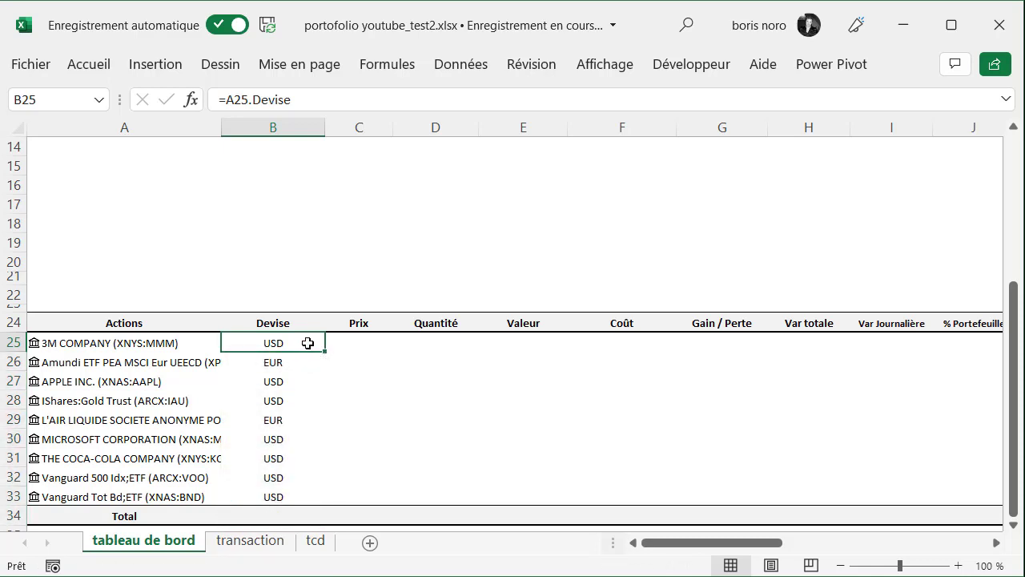
click(276, 363)
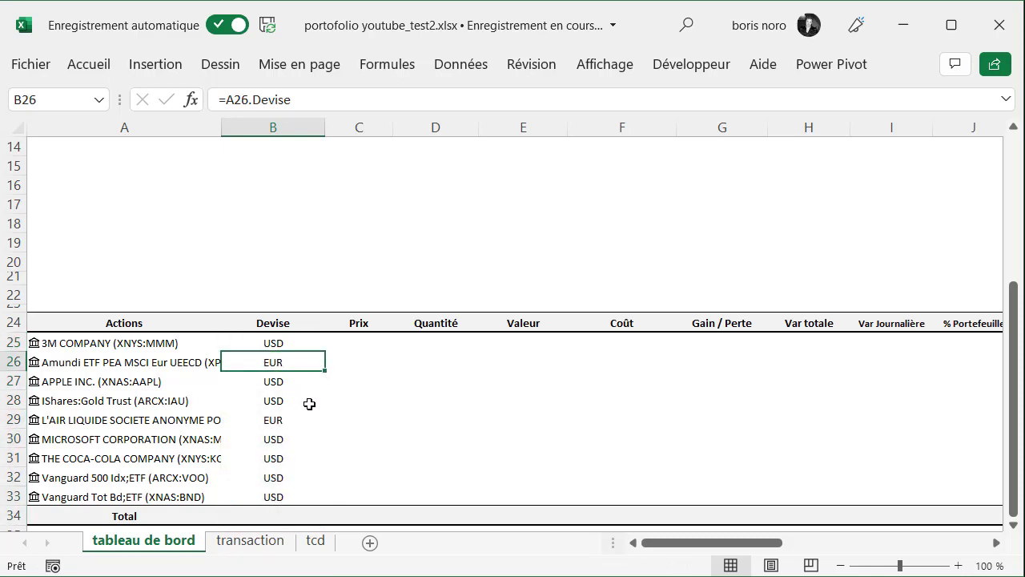
click(273, 421)
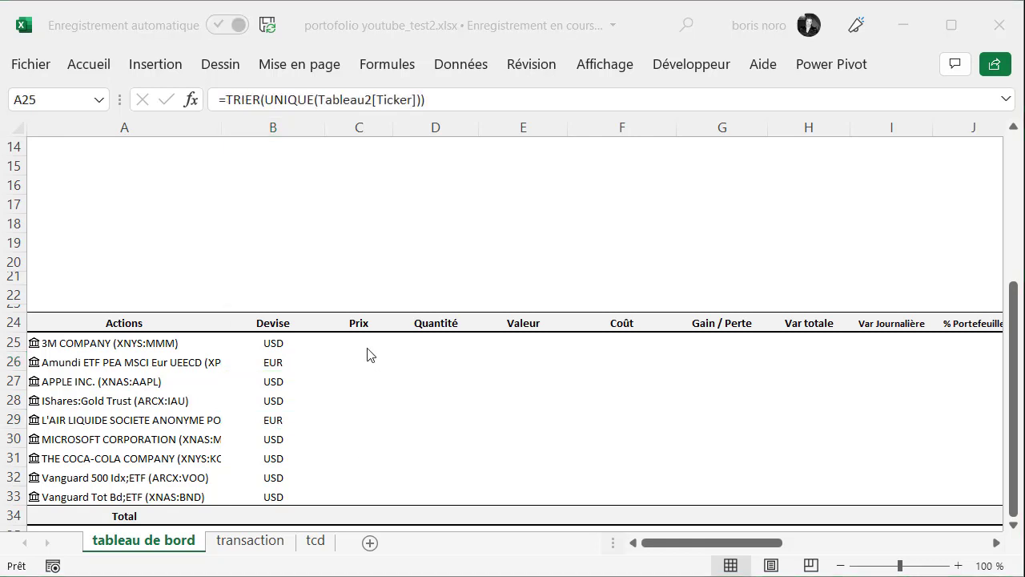
Extract the Prix field from the stock in A25 into C25 and fill it down the Prix column to C33
click(365, 346)
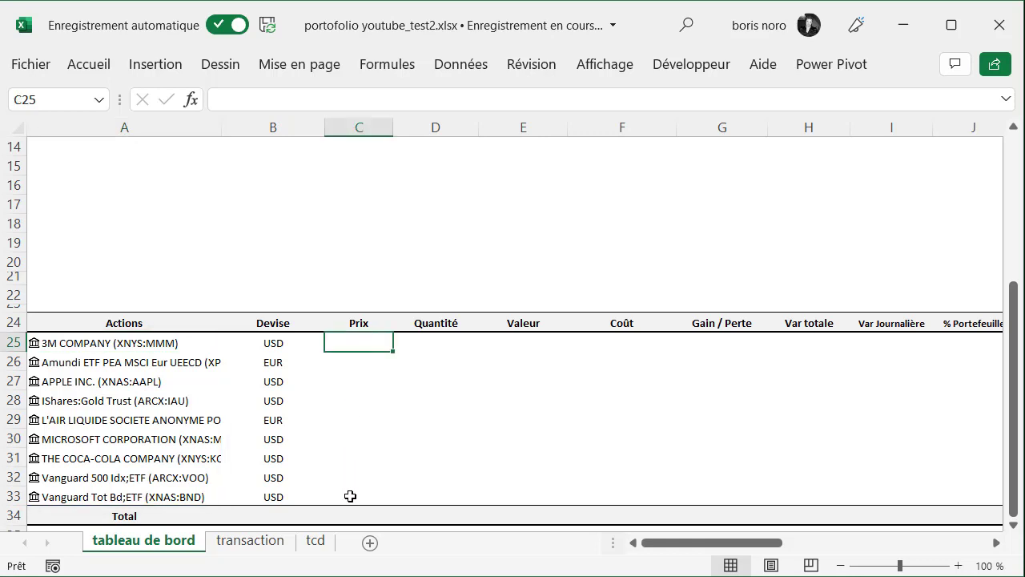
click(165, 347)
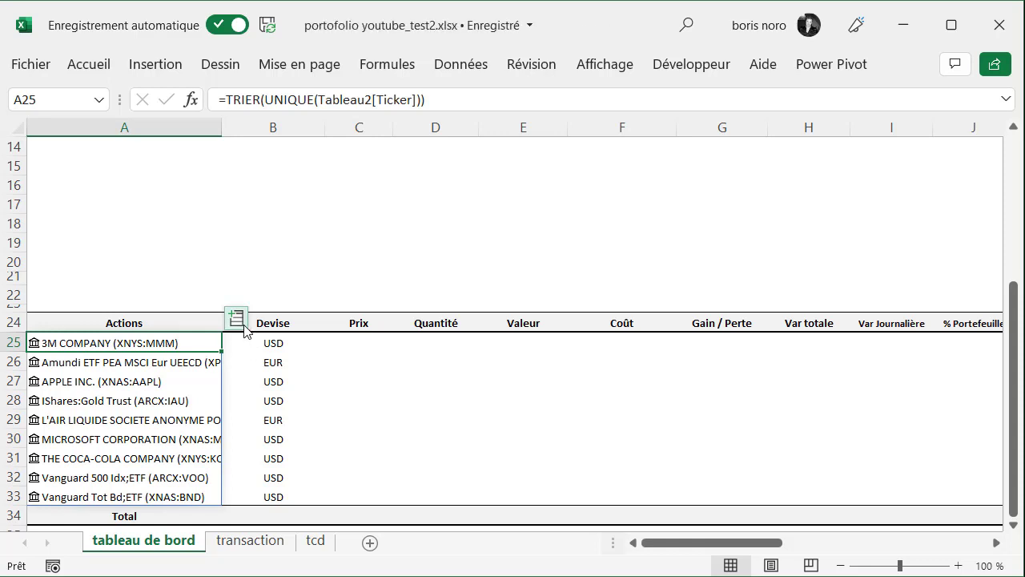
click(236, 319)
scroll(486, 192, down, 2)
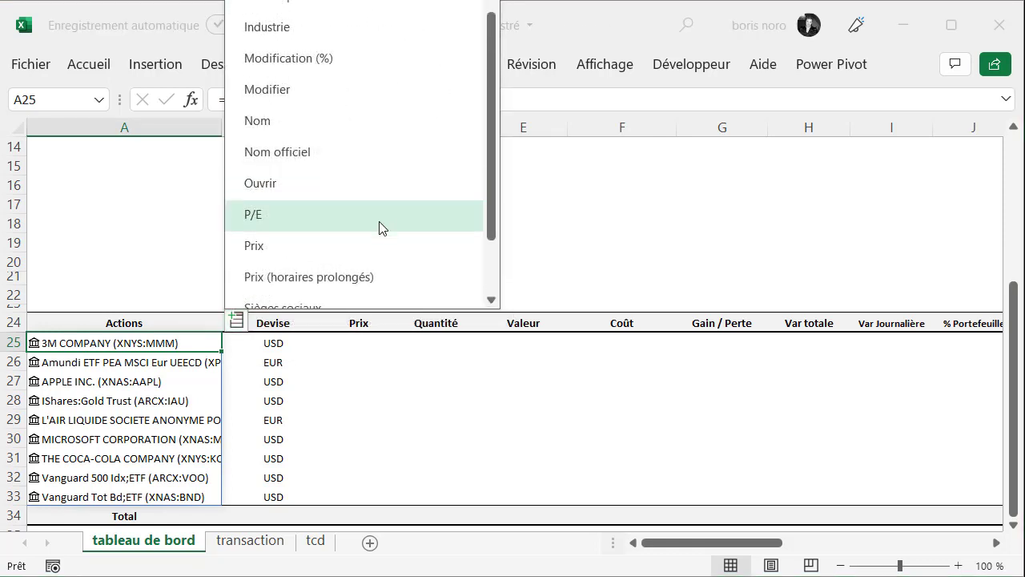
click(309, 255)
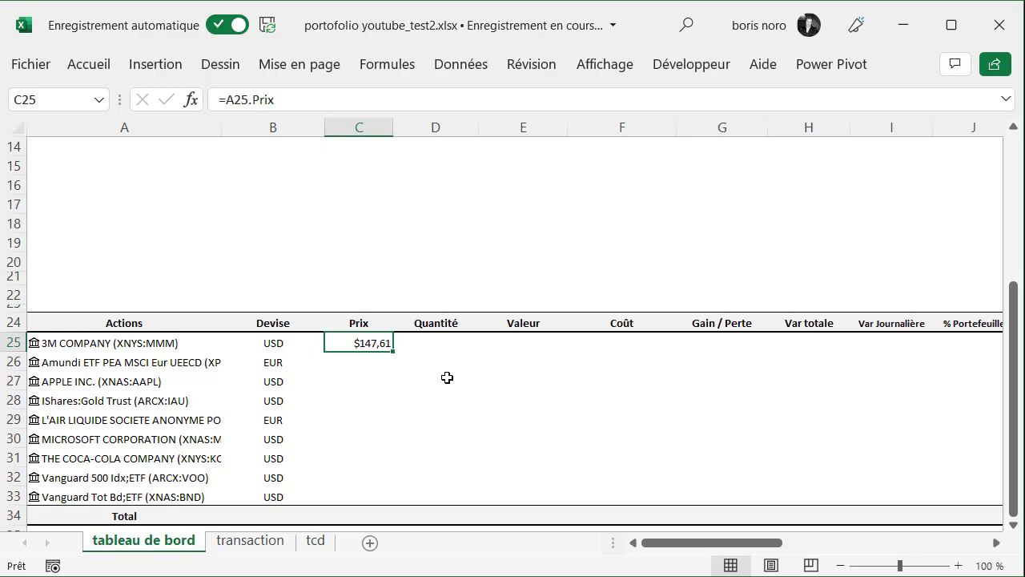
drag(394, 351, 385, 503)
click(486, 439)
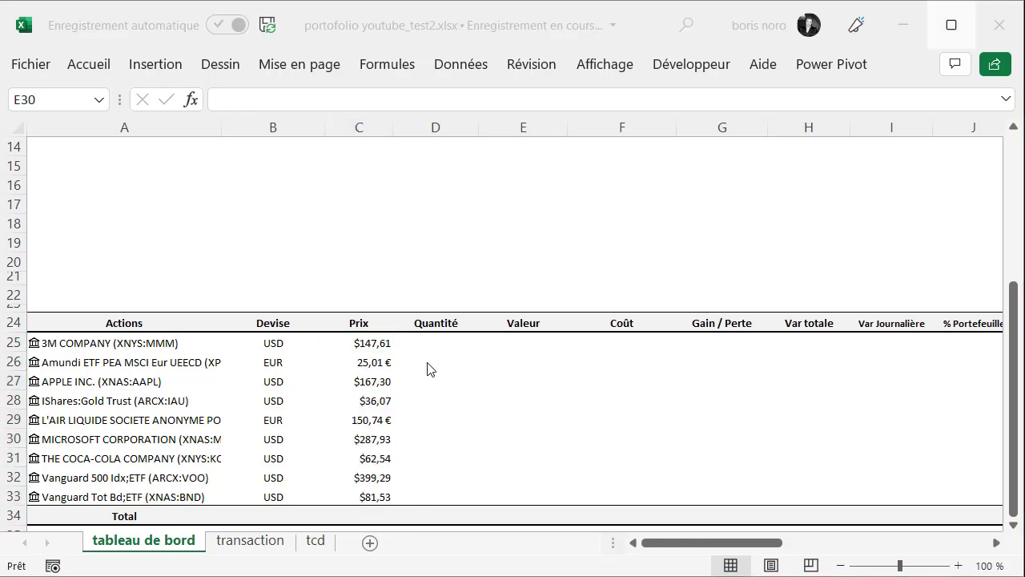
click(385, 365)
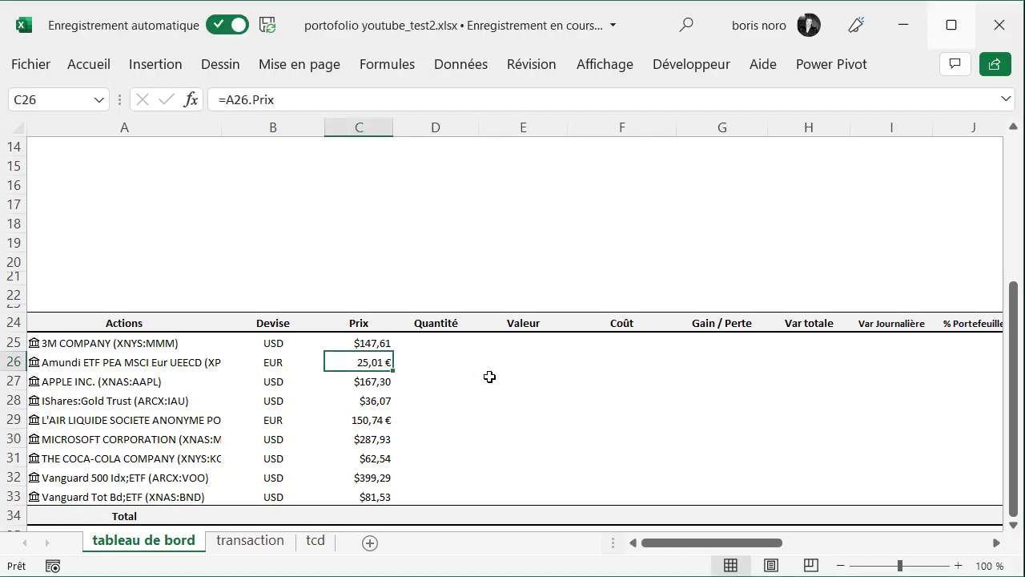
click(369, 423)
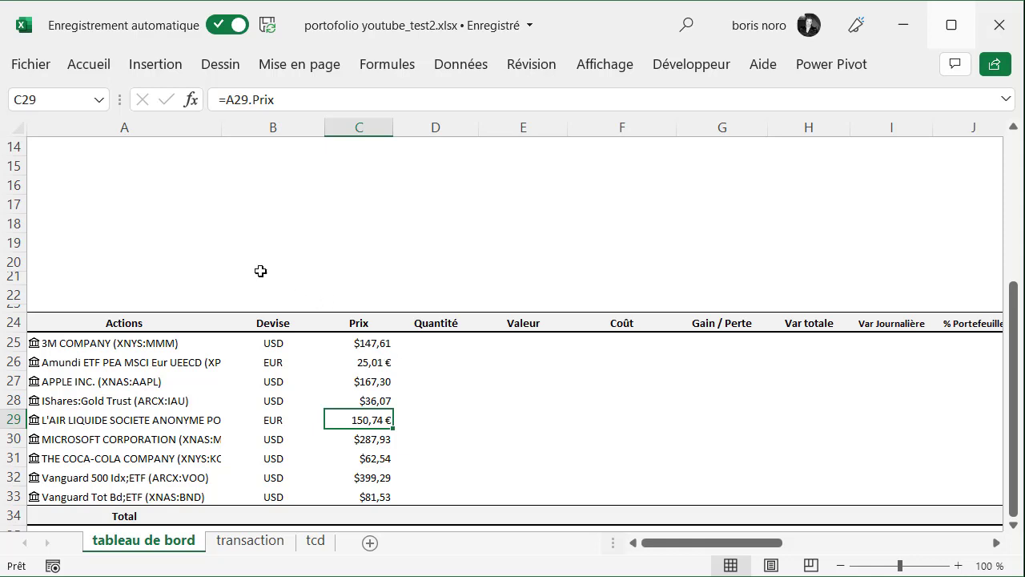
Enter EUR/USD in cell A22 and convert it to the Devises data type
click(82, 292)
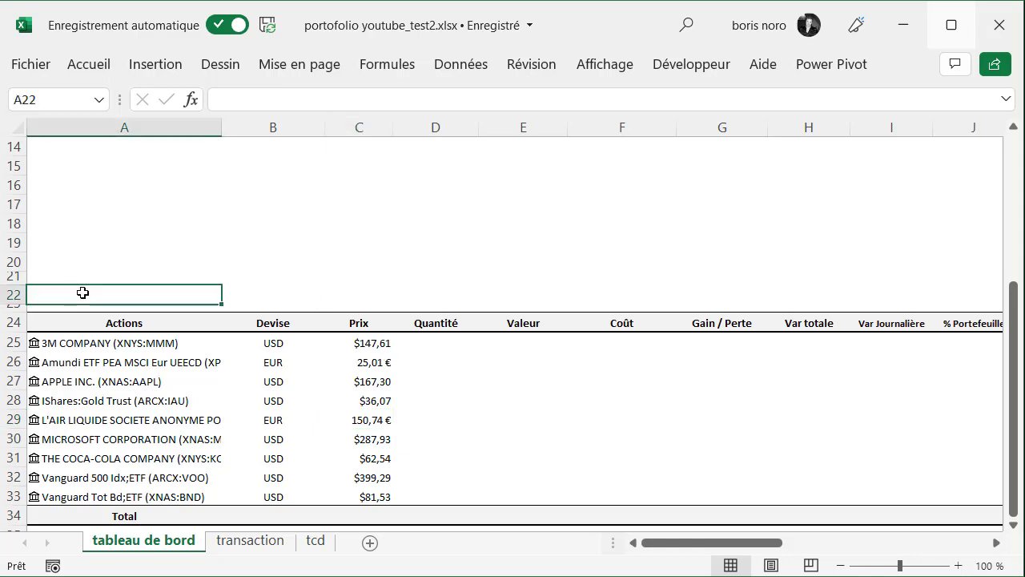
text(EUR/USD)
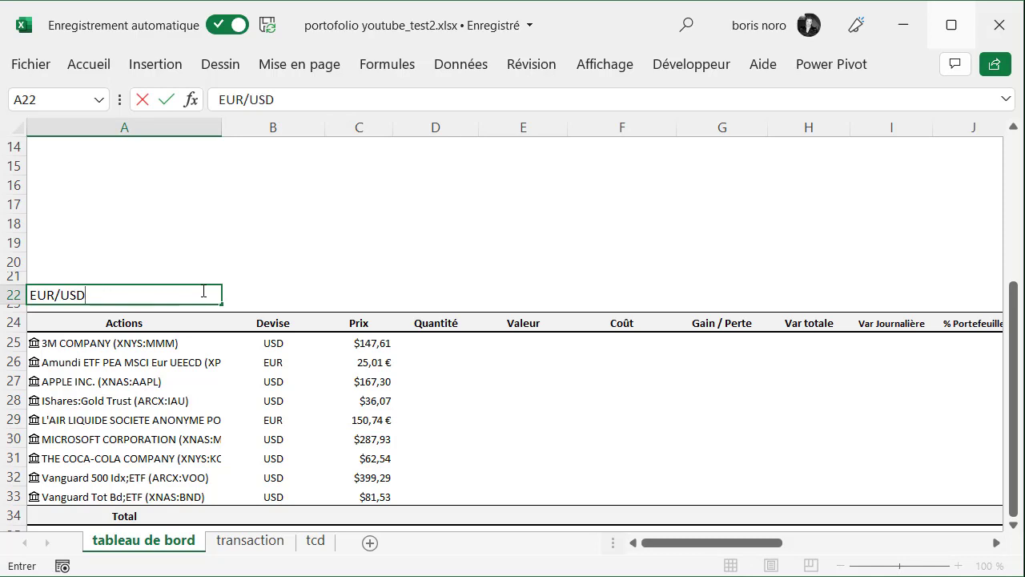
key(ctrl+Return)
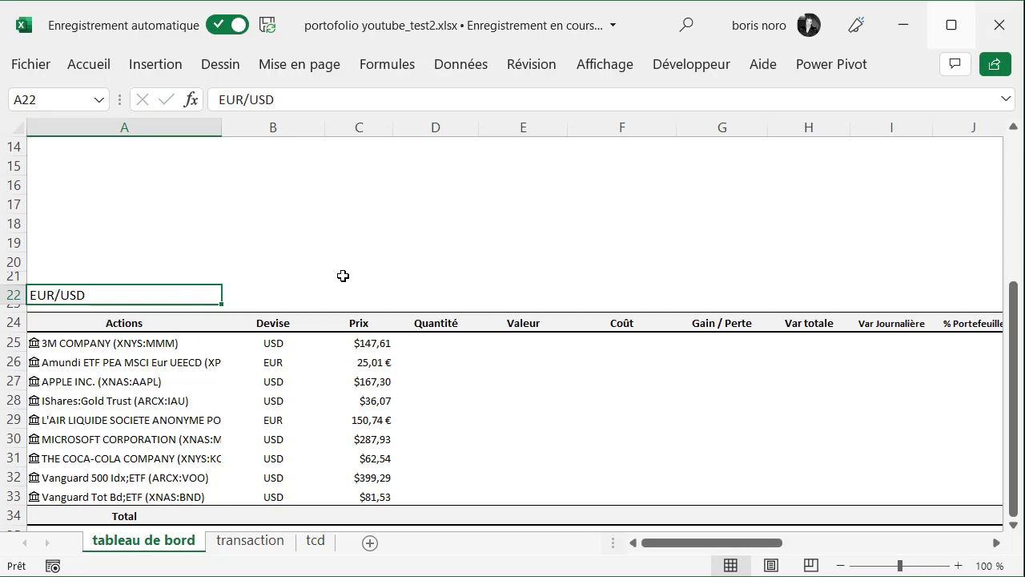
click(453, 74)
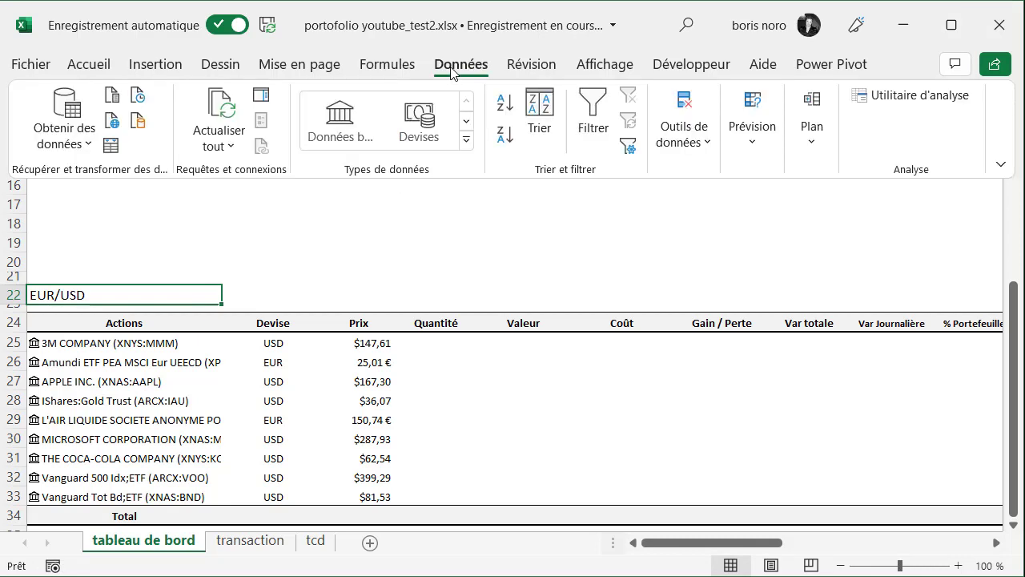
click(430, 128)
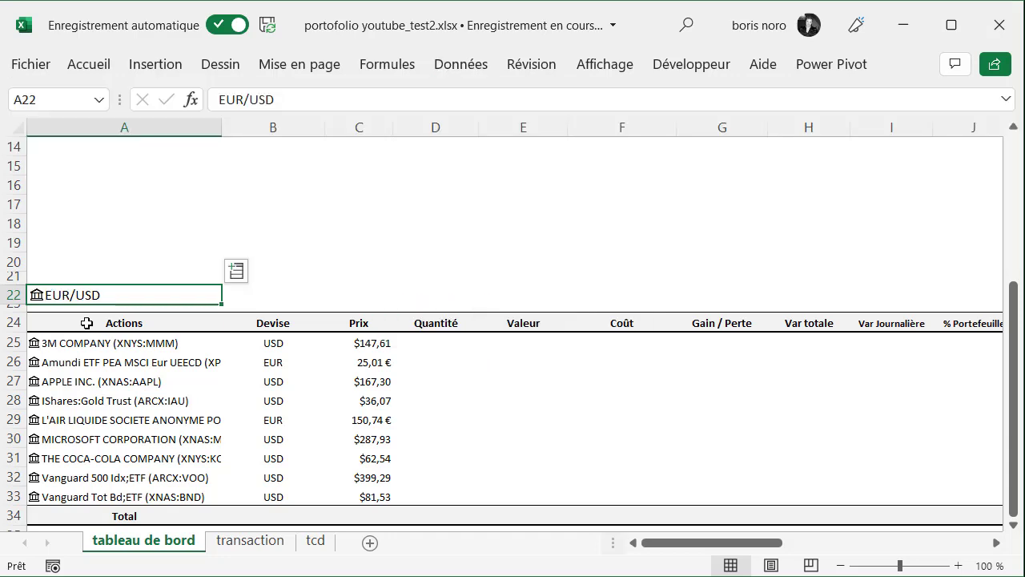
Extract the Prix field of the EUR/USD currency pair into the adjacent cell B22
click(237, 274)
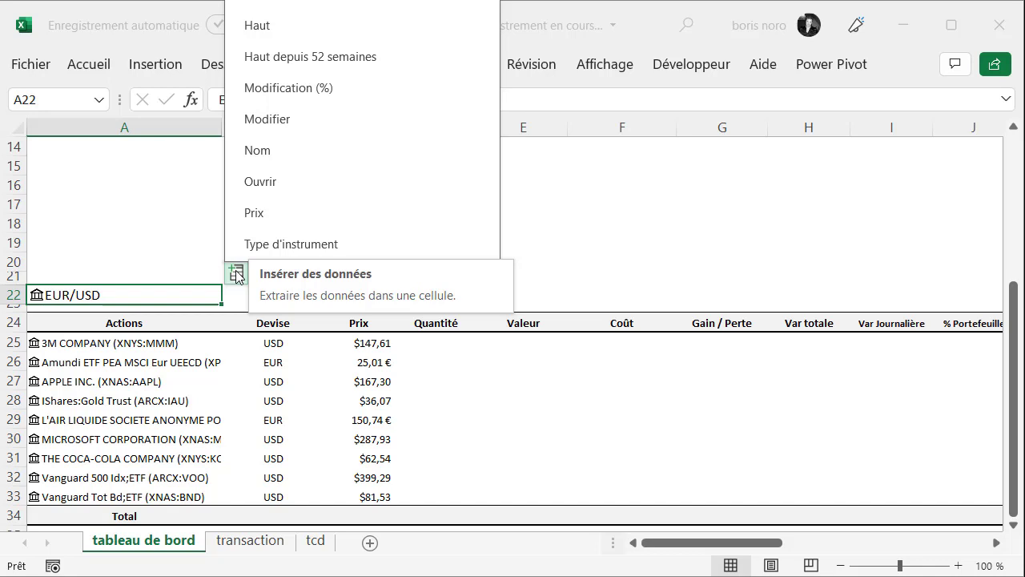
click(262, 221)
click(524, 261)
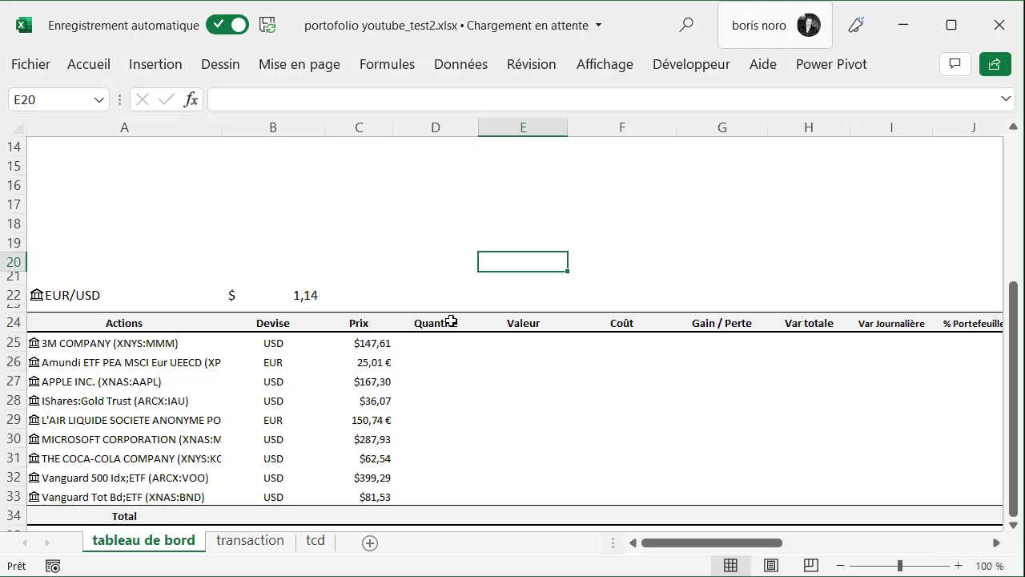
Change the price formula in C25 to =SI(B25="EUR";A25.Prix*B22;A25.Prix) so euro prices are converted to dollars
click(378, 344)
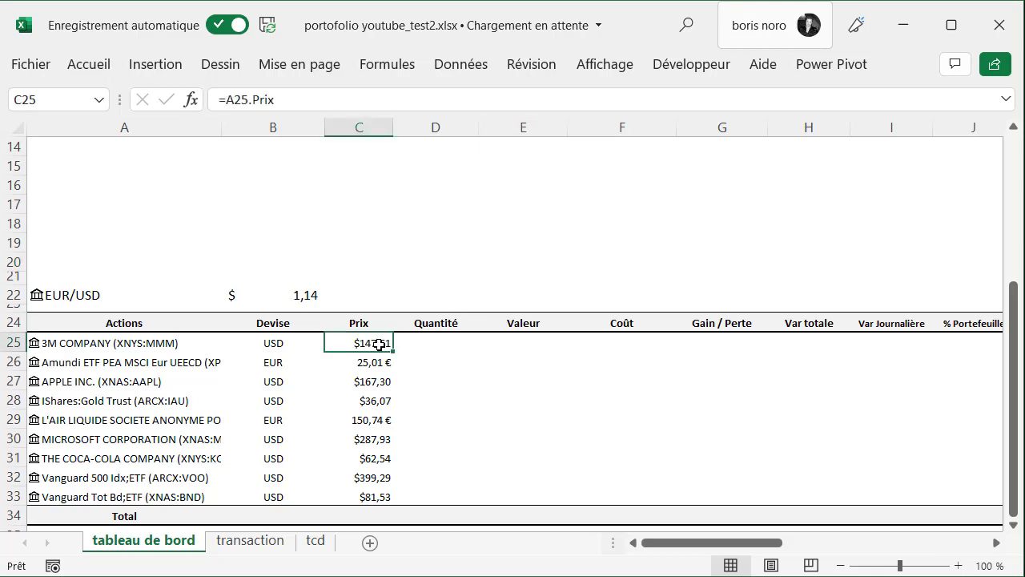
click(227, 100)
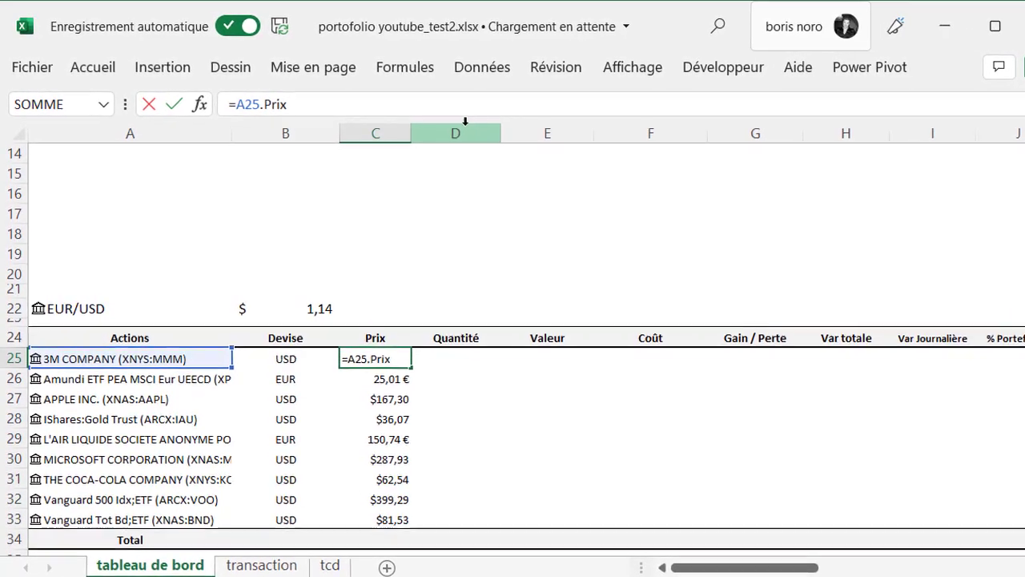
text(SI()
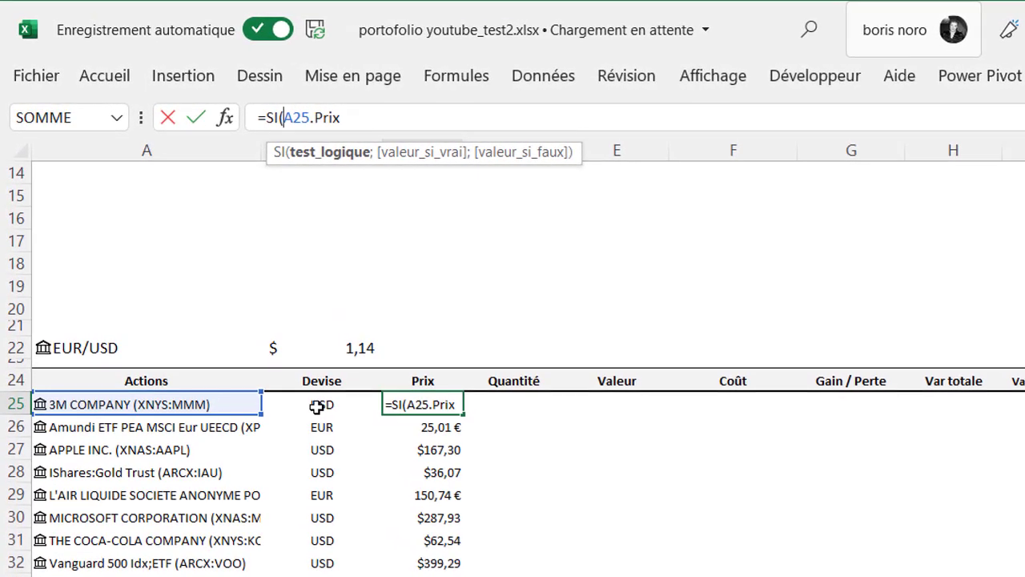
click(317, 407)
text(="EUR")
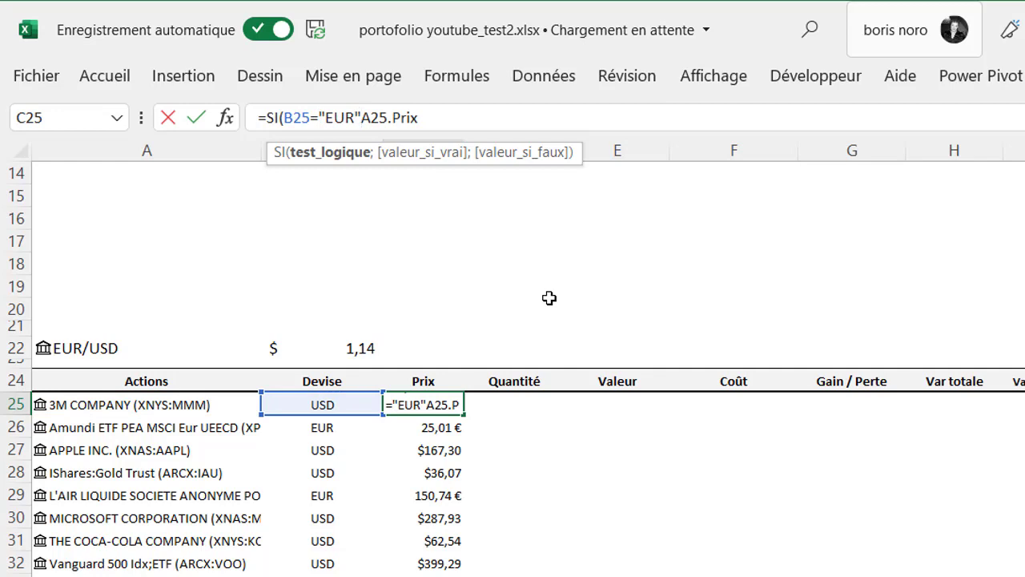
text(;)
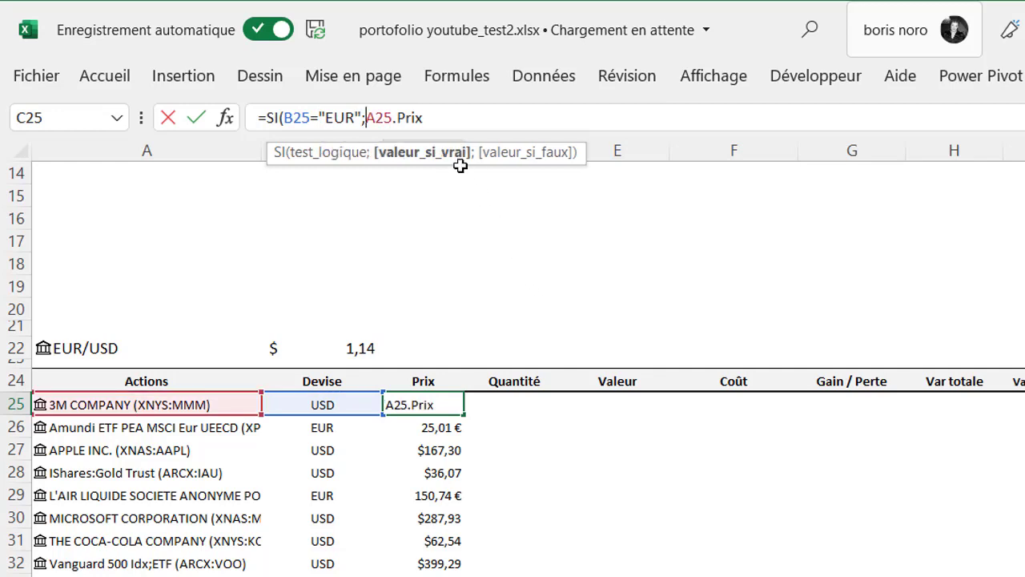
click(451, 116)
text(*)
click(343, 348)
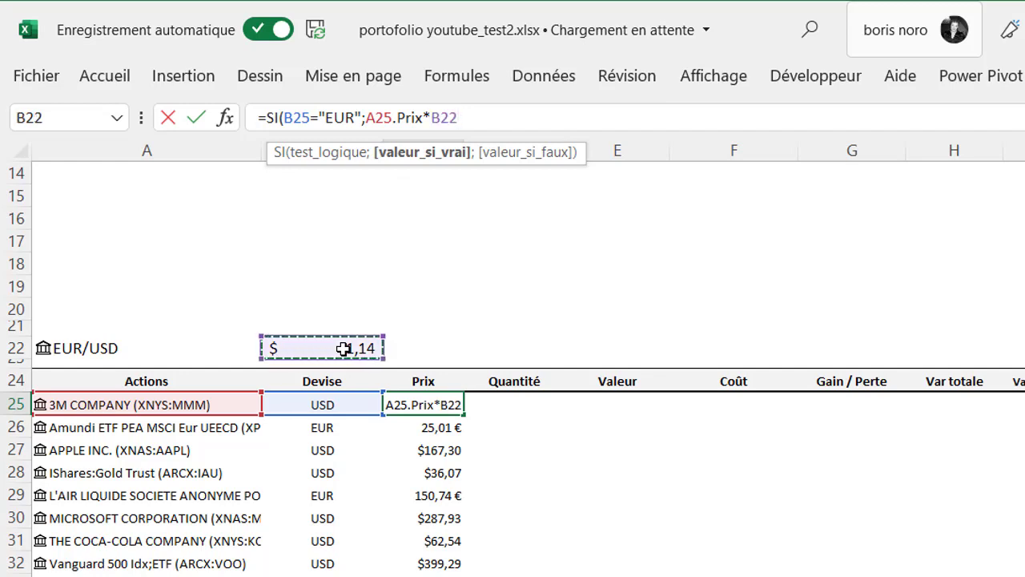
text(;)
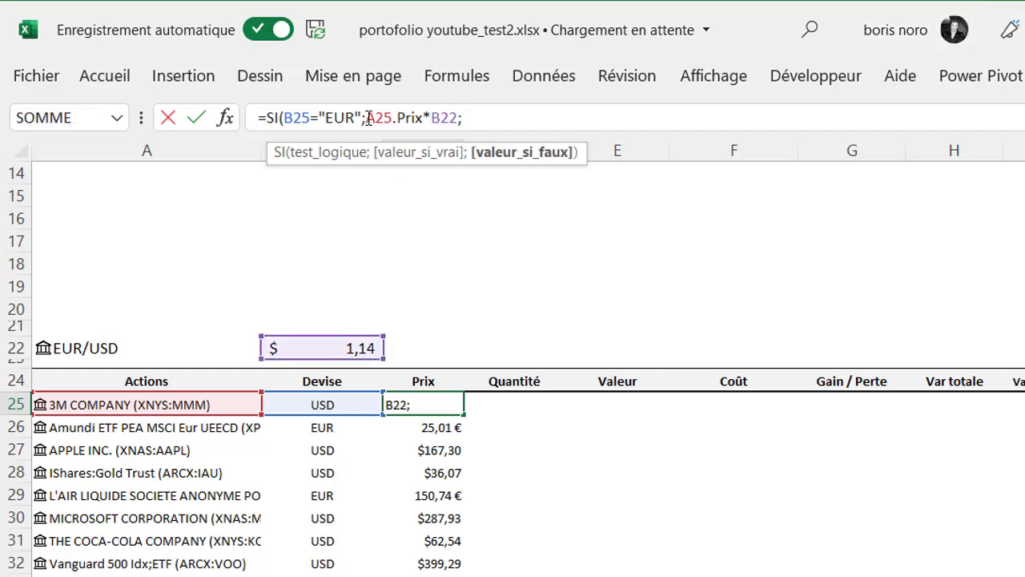
click(366, 118)
drag(367, 117, 423, 118)
key(ctrl+c)
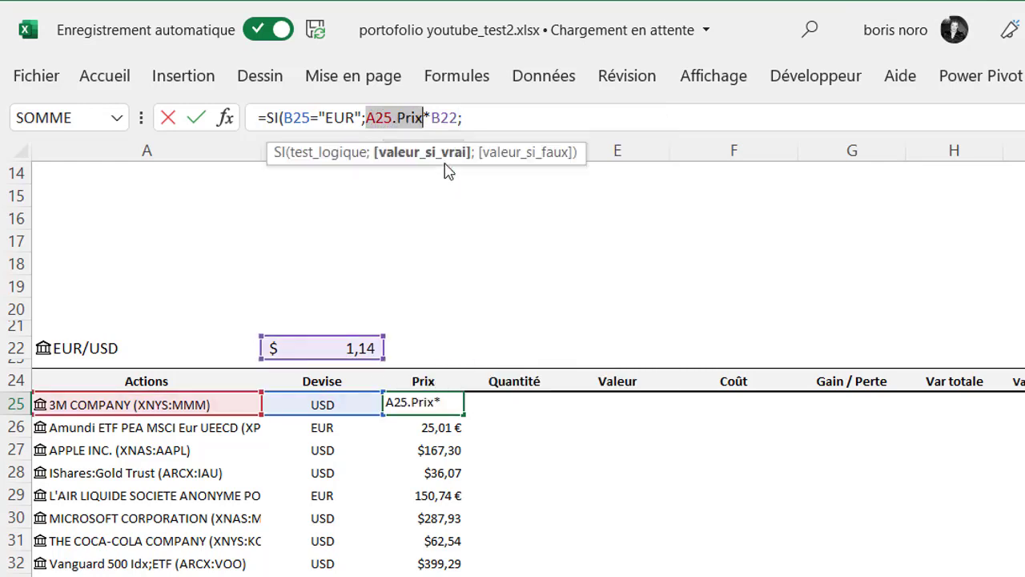
click(476, 113)
key(ctrl+v)
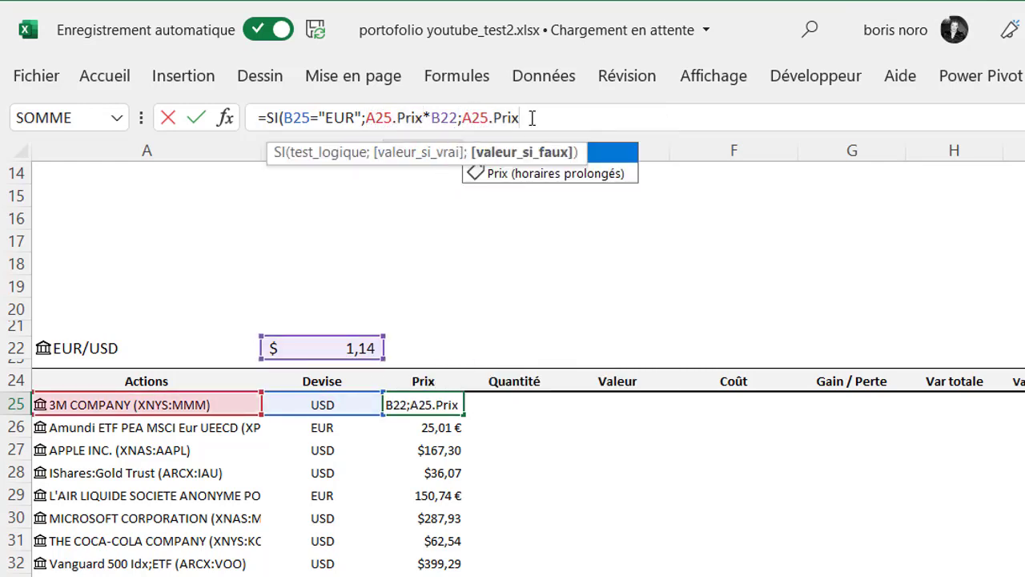
text())
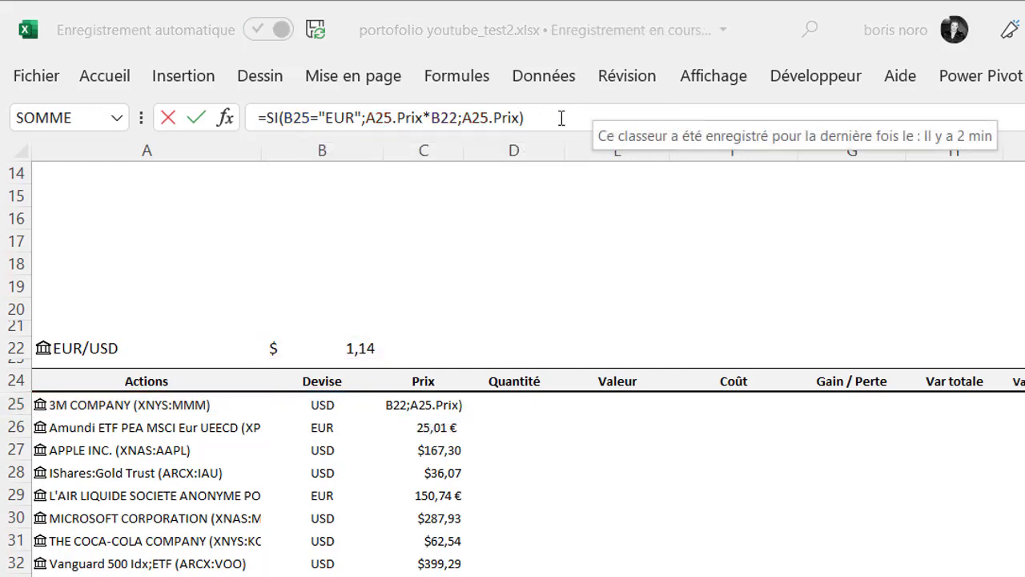
Lock the row of the exchange rate reference as B$22 in the C25 formula and copy the formula down to C26
click(442, 117)
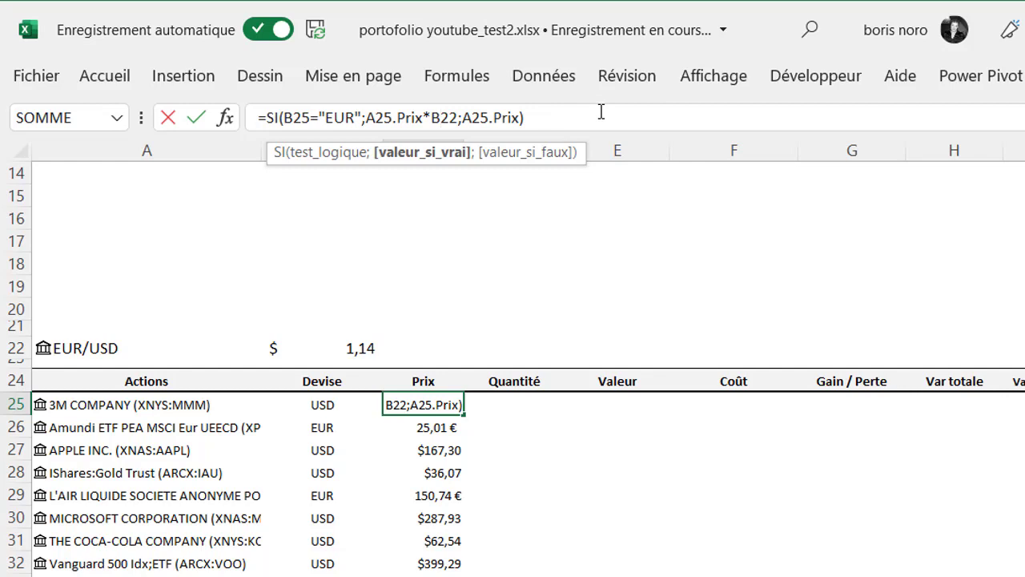
text($)
key(Return)
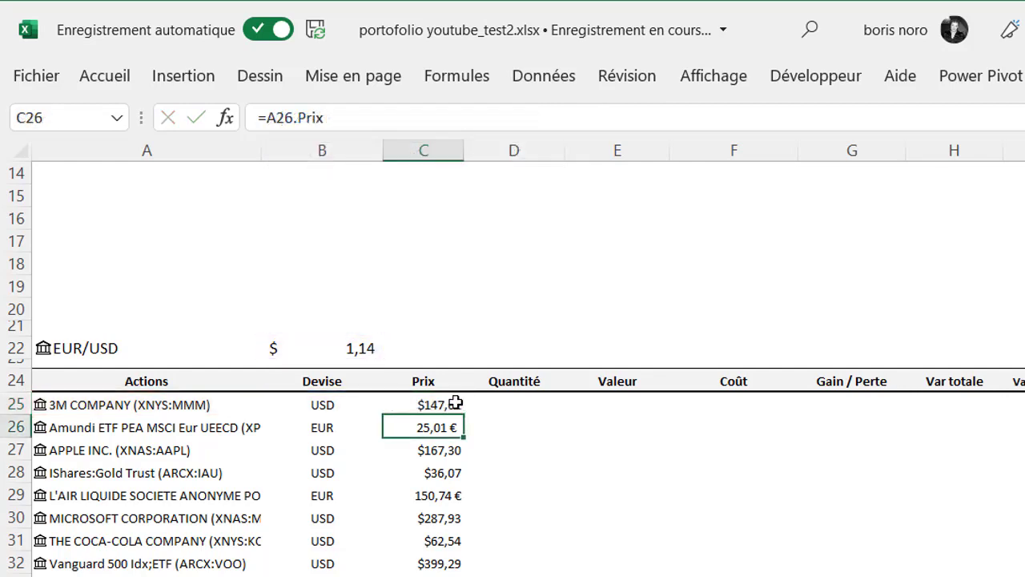
click(455, 402)
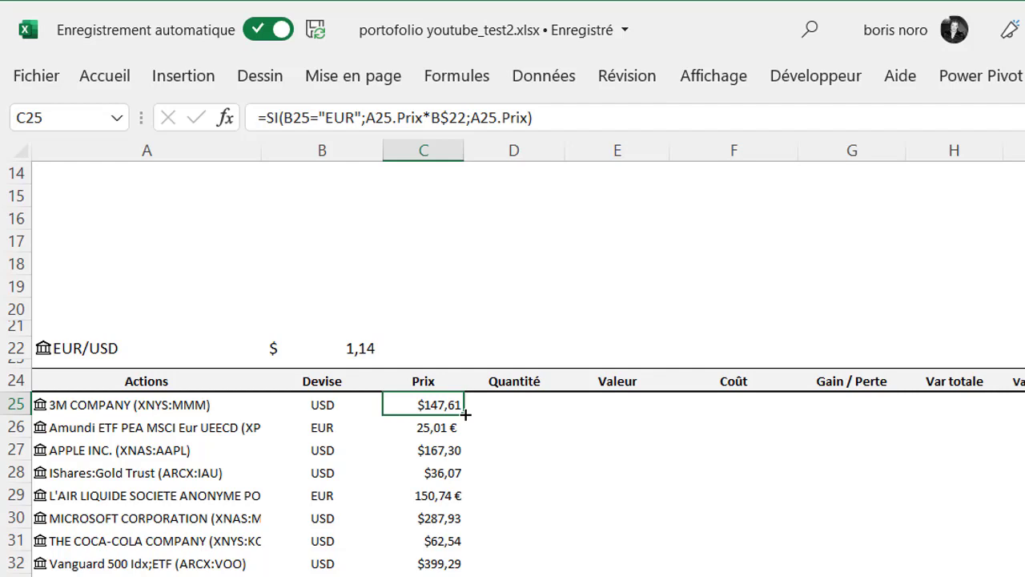
drag(465, 414, 466, 429)
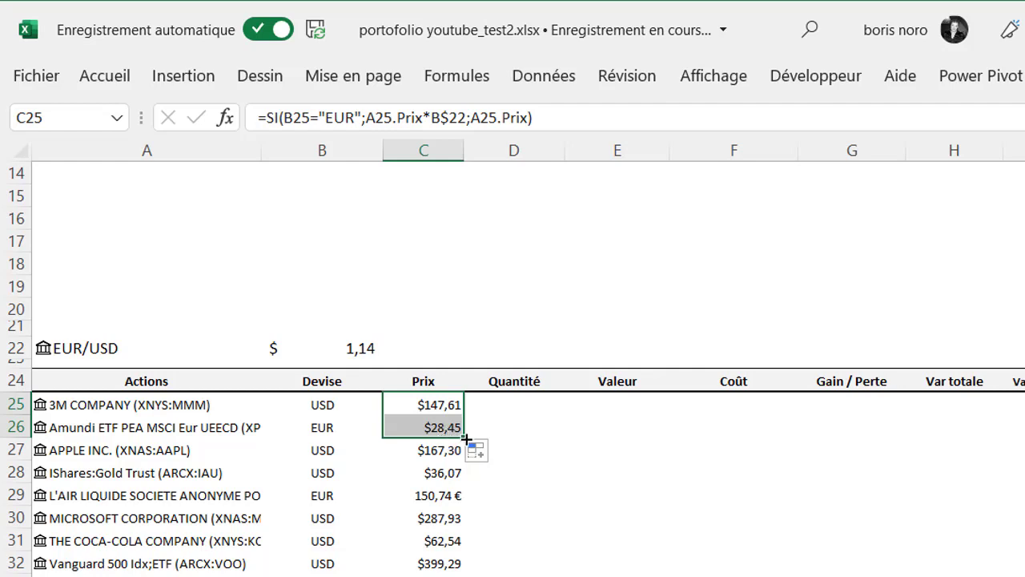
Copy the price formula in C25 down the Prix column to the last stock in row 33
drag(466, 439, 464, 505)
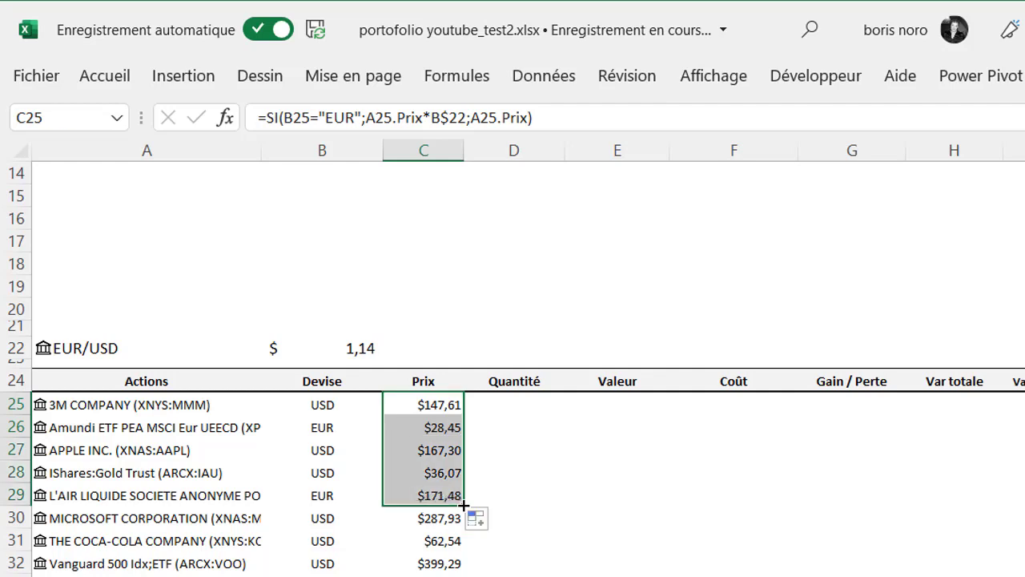
double_click(463, 505)
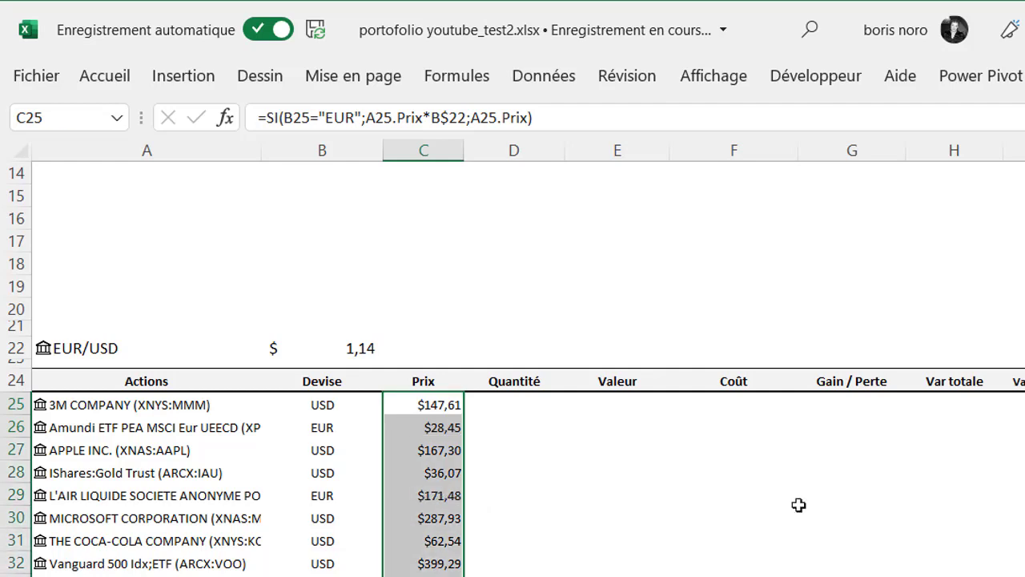
key(alt+Tab)
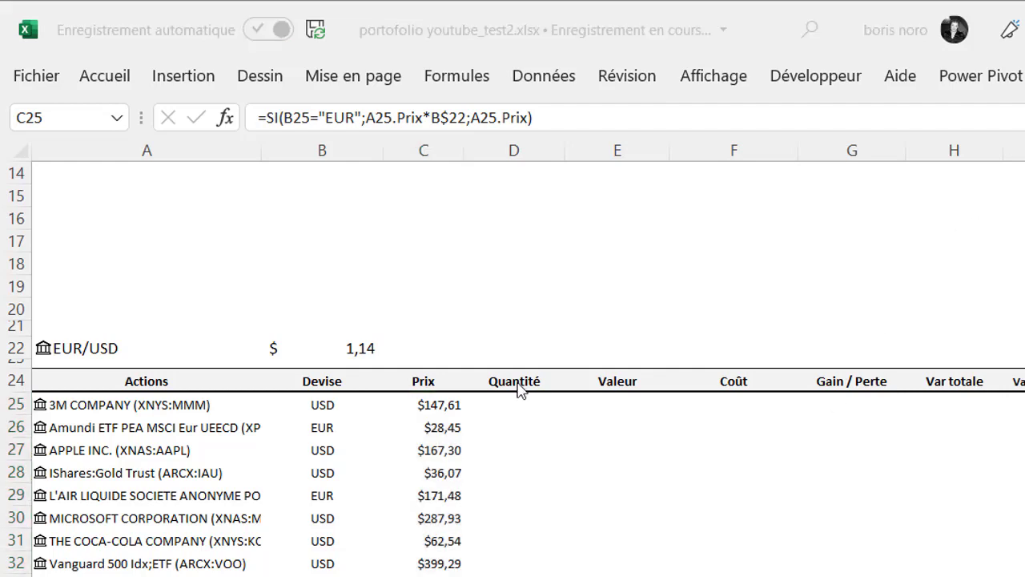
key(alt+Tab)
Start a SOMME.SI formula in D25 under Quantité, using the Ticker column of the transaction table (Tableau2[Ticker]) as the range
click(522, 384)
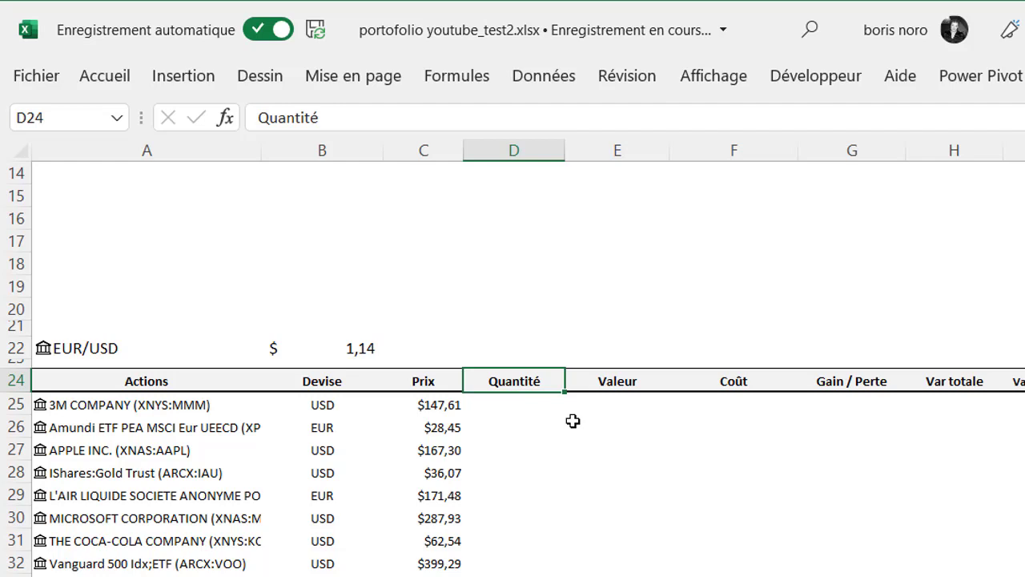
key(Return)
text(=s)
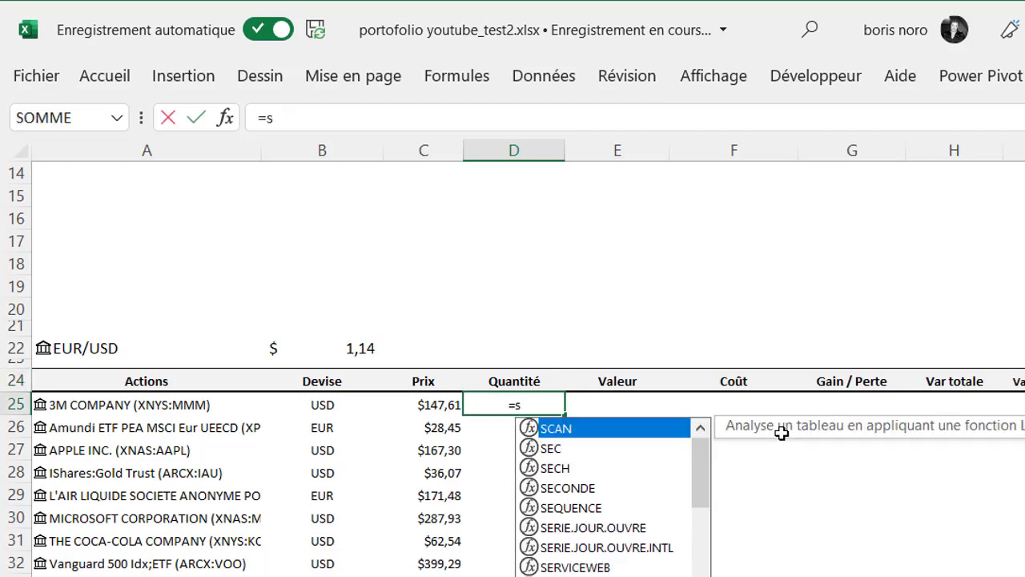
text(o)
double_click(590, 512)
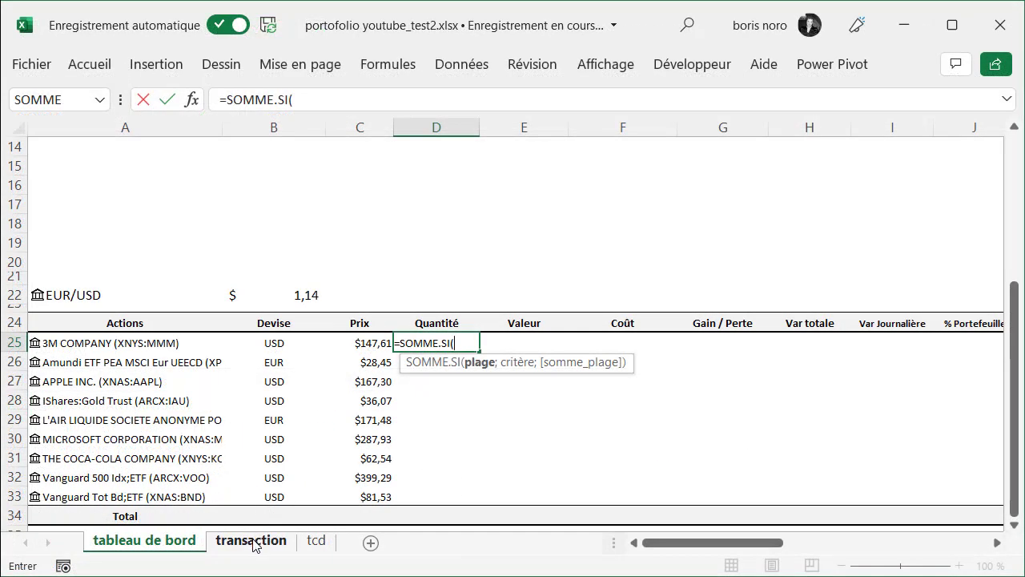
click(253, 541)
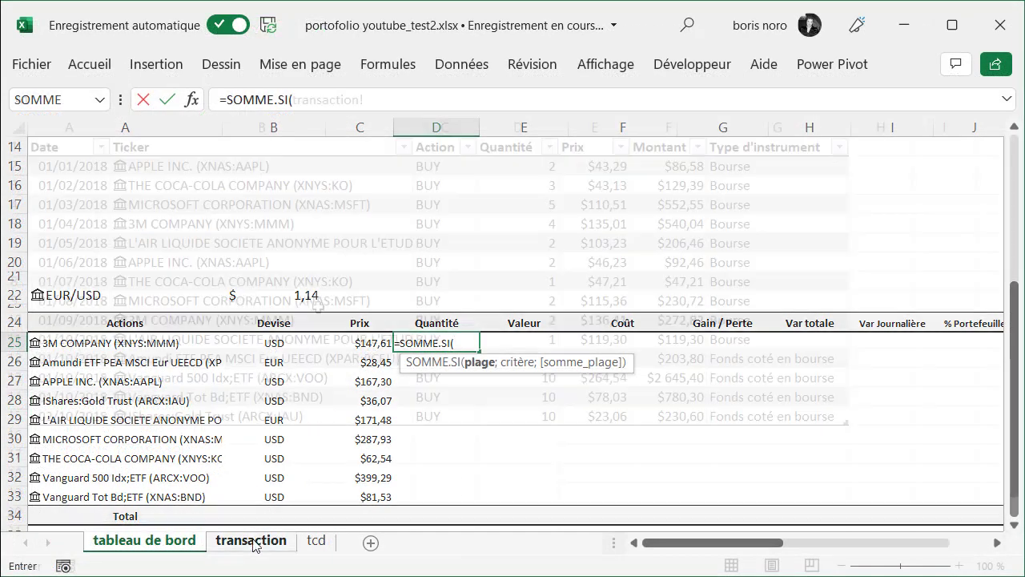
click(251, 133)
text(;)
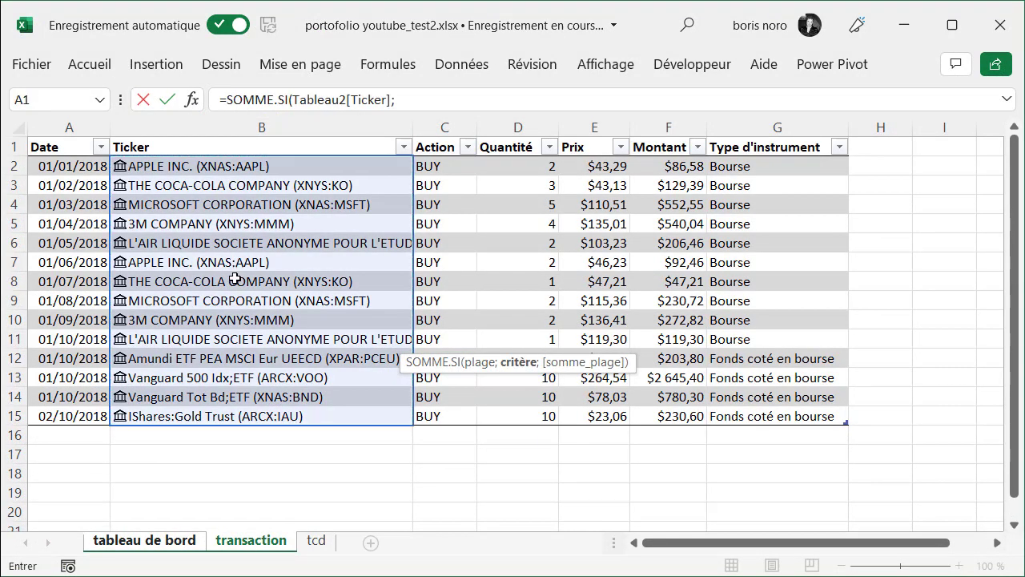
Complete the D25 formula with 'tableau de bord'!A25 as the criterion and Tableau2[Quantité] from the transaction sheet as the sum range
click(161, 541)
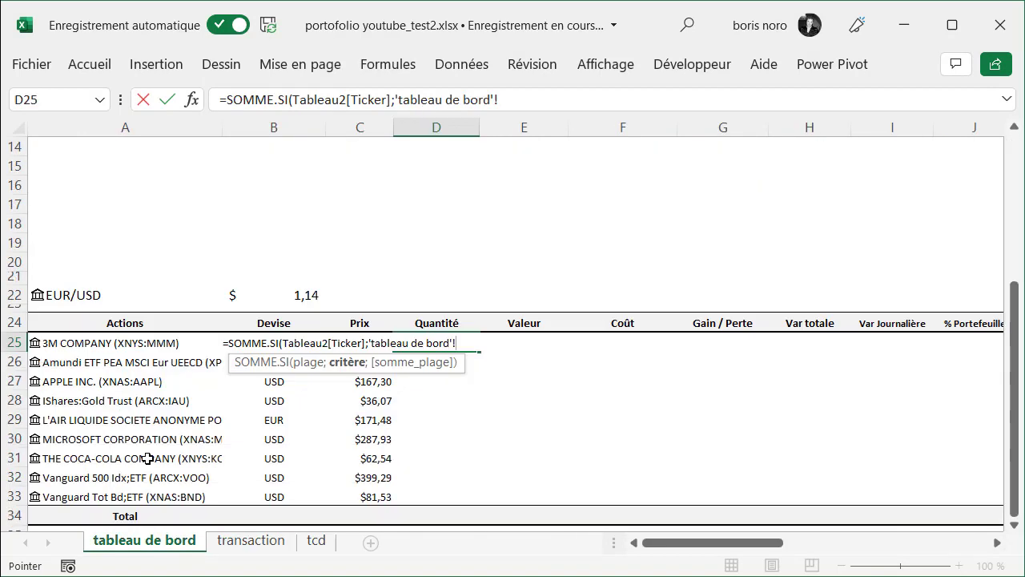
click(99, 344)
text(;)
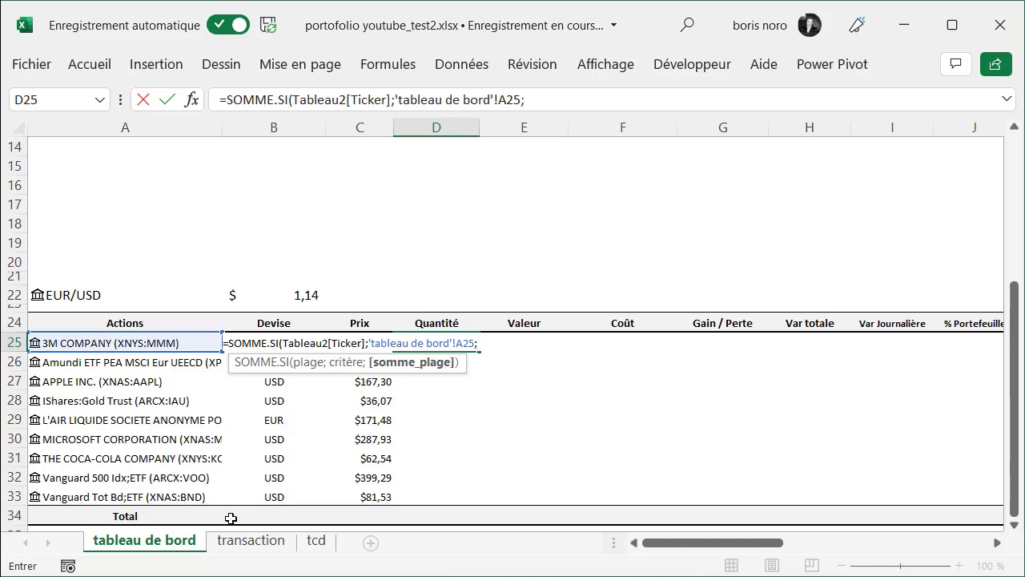
click(253, 541)
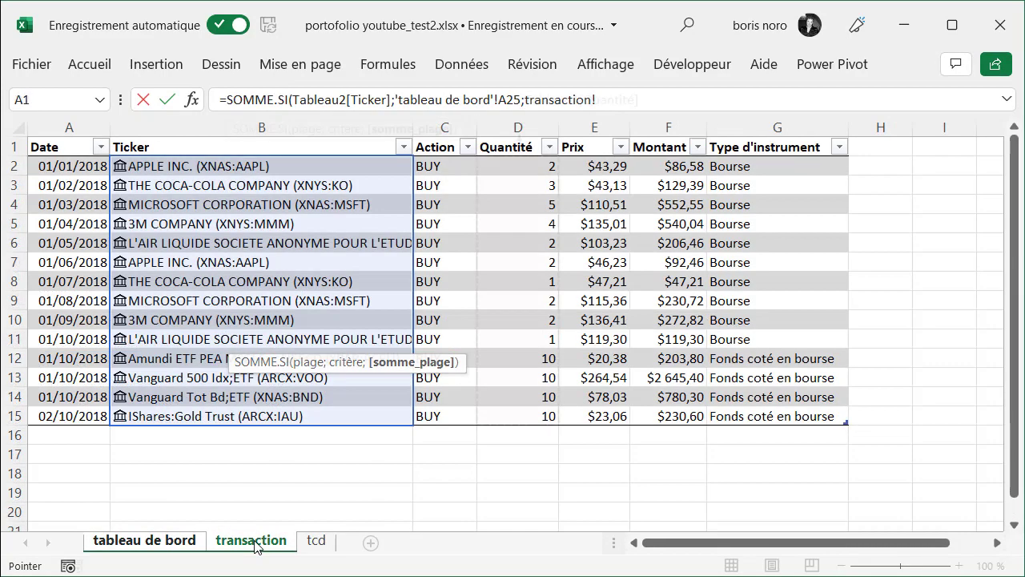
click(518, 139)
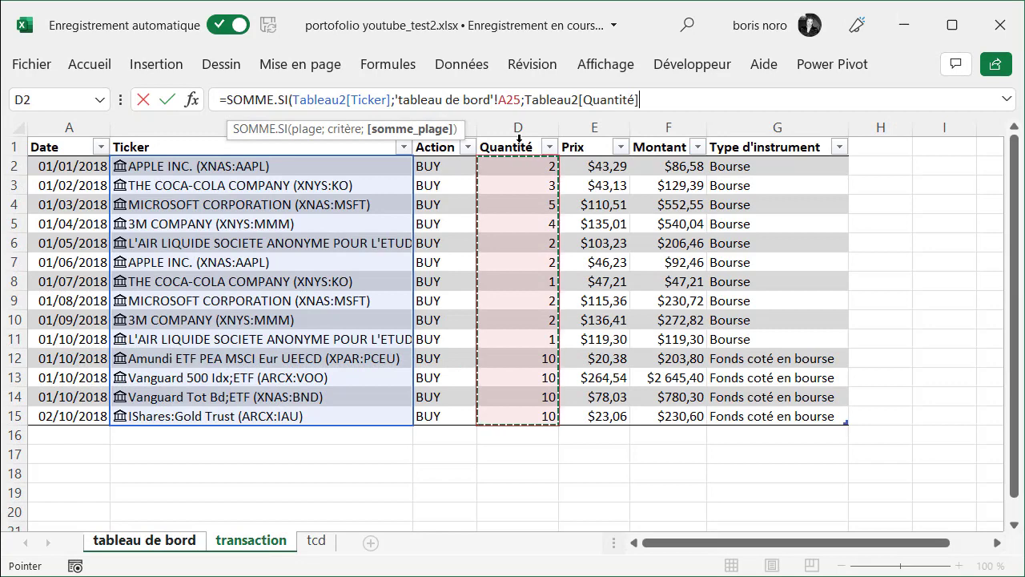
text())
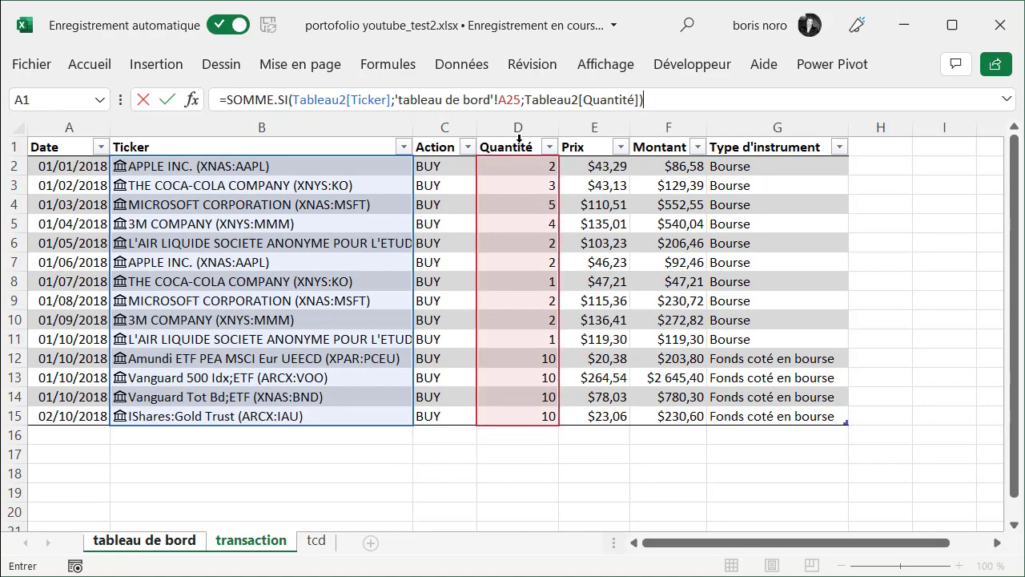
key(Return)
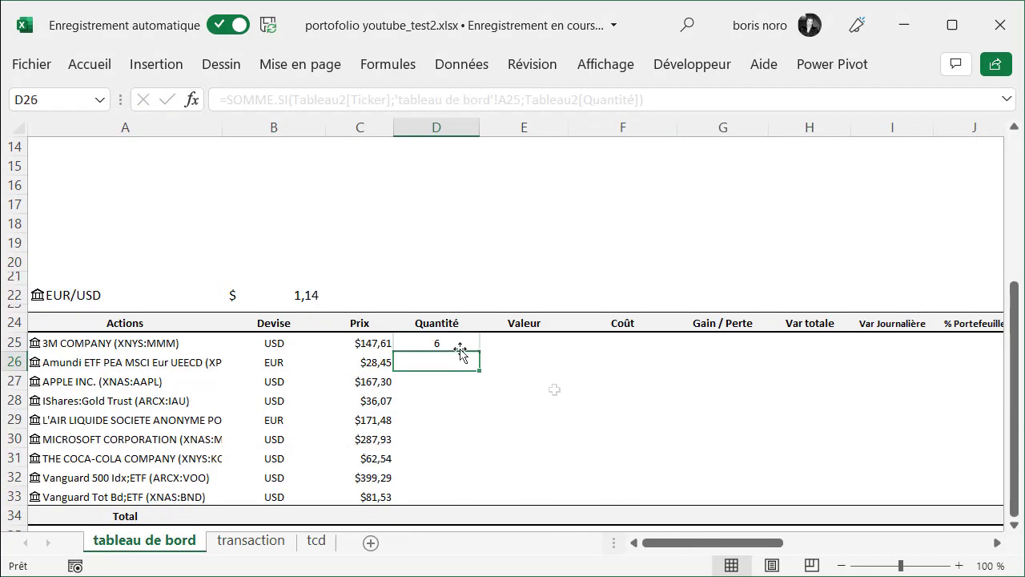
Check the two 3M COMPANY quantities on the transaction sheet and copy the D25 quantity formula down to D33
key(Up)
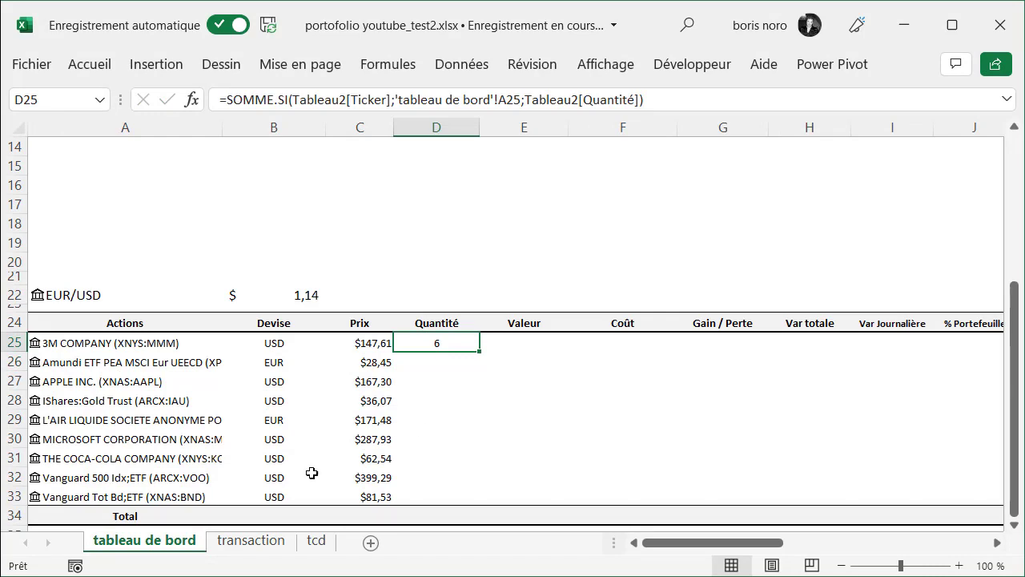
click(251, 541)
click(518, 226)
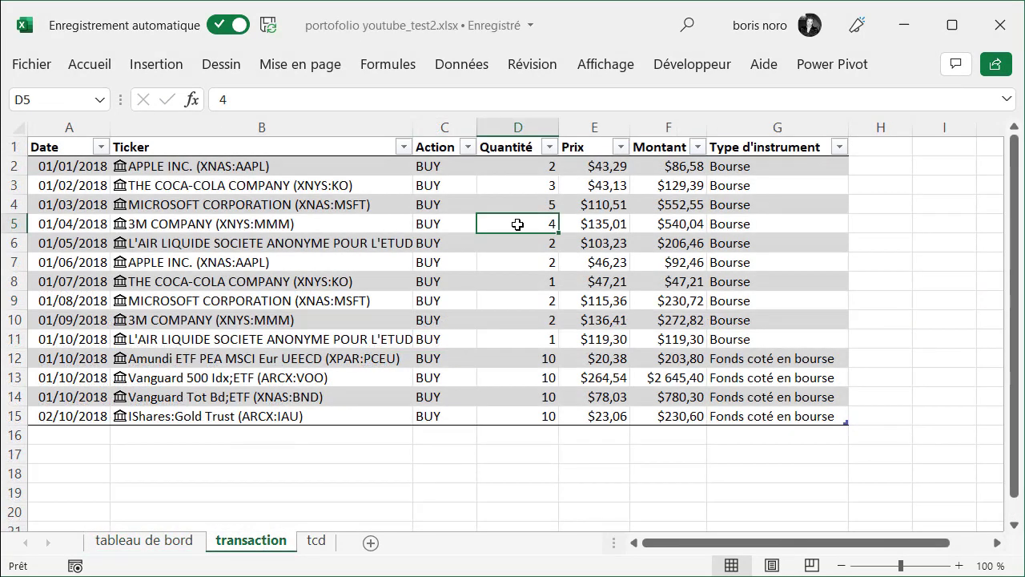
click(503, 321)
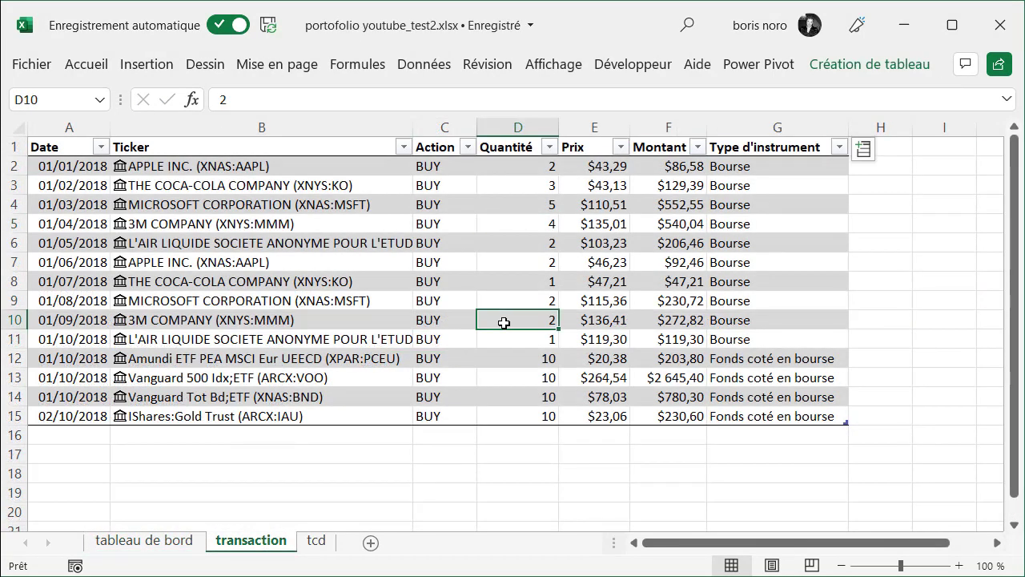
click(183, 544)
drag(481, 352, 468, 494)
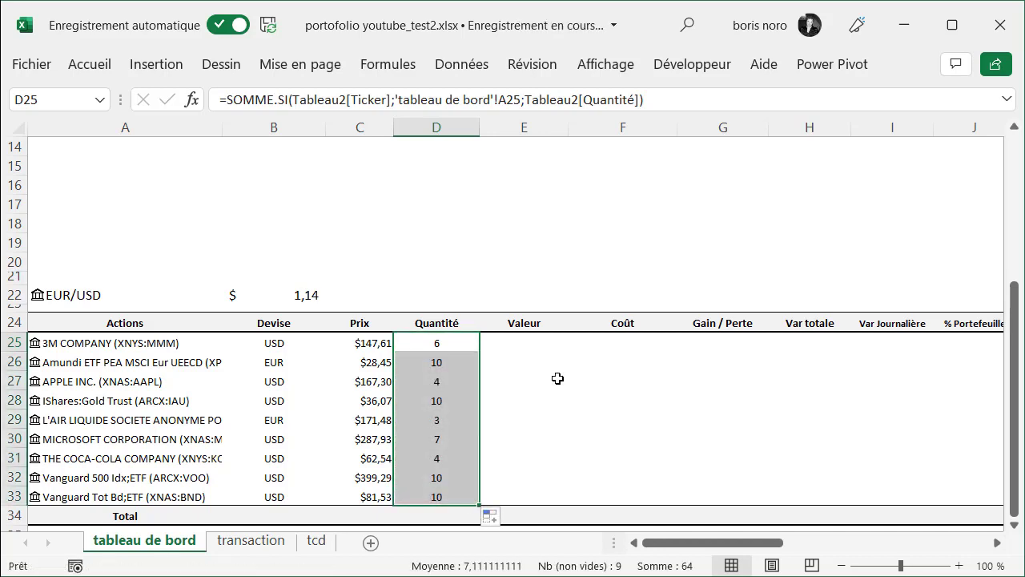
Calculate the position value in E25 with =C25*D25 and copy the formula down to E33
key(Right)
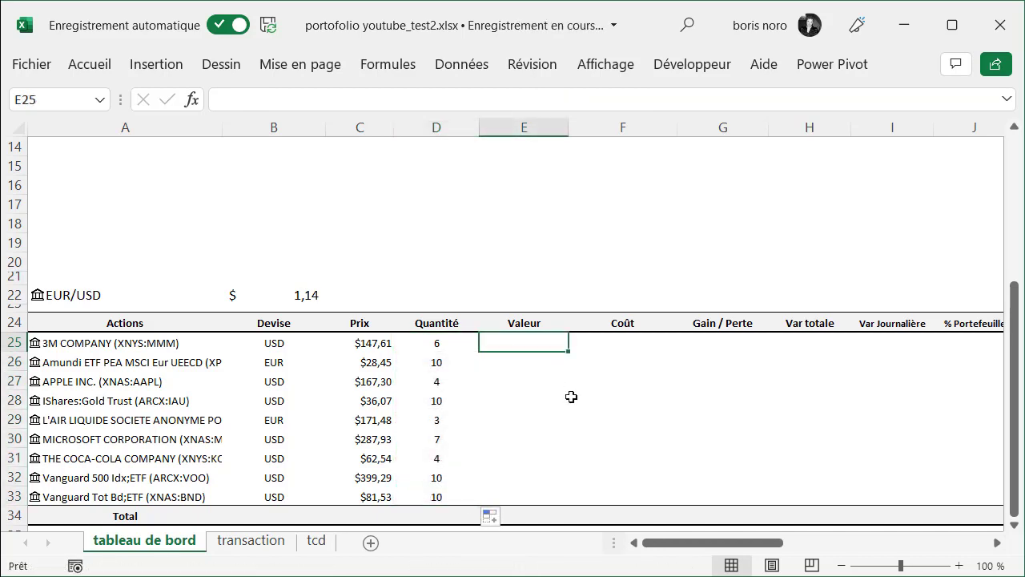
text(=)
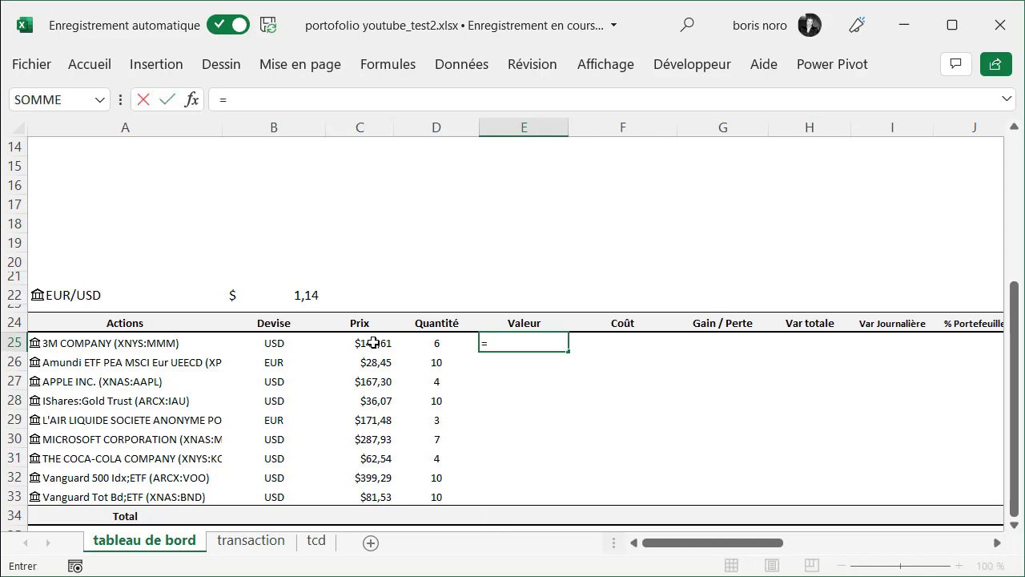
click(374, 343)
text(*)
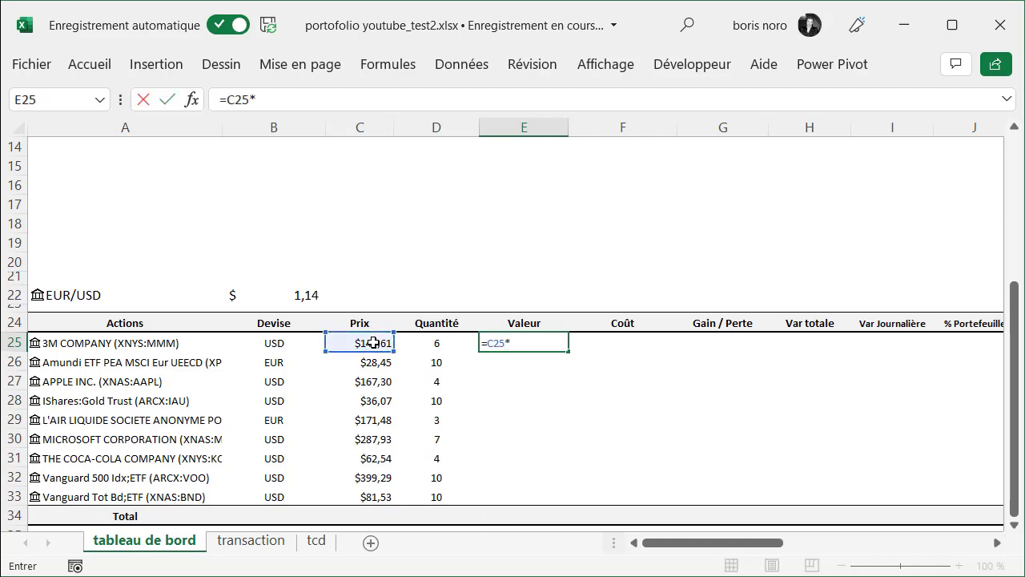
click(424, 337)
key(ctrl+Return)
drag(570, 352, 551, 500)
Start a SOMME.SI formula in F25 under Coût, using Tableau2[Ticker] from the transaction sheet as the range
click(624, 343)
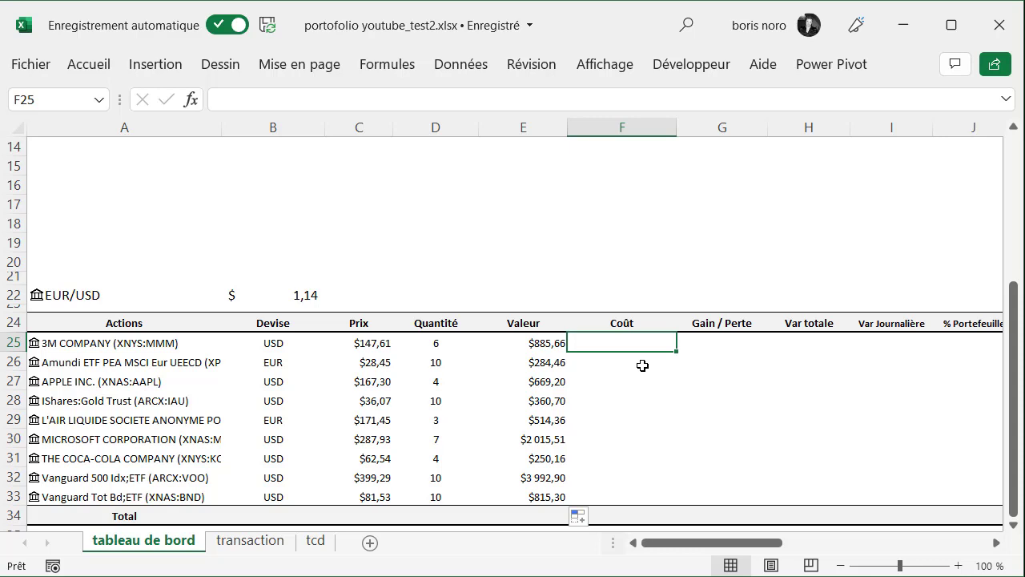
text(=so)
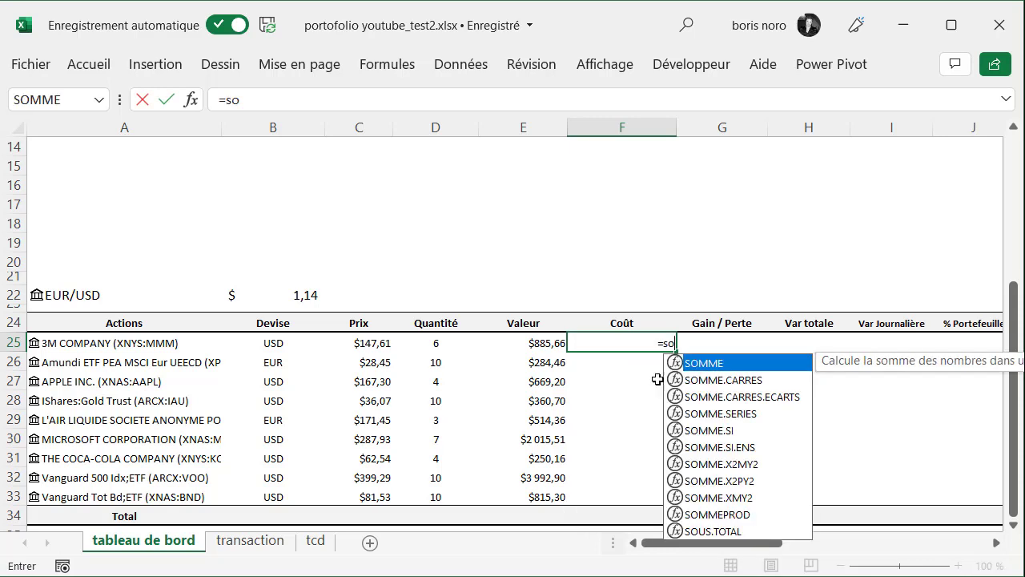
double_click(687, 430)
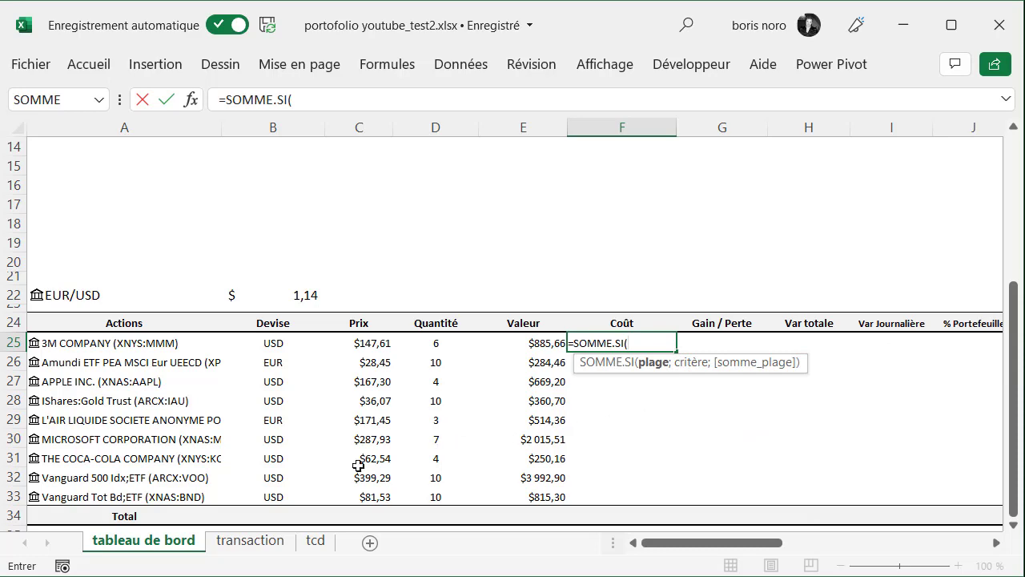
click(258, 544)
click(270, 143)
text(;)
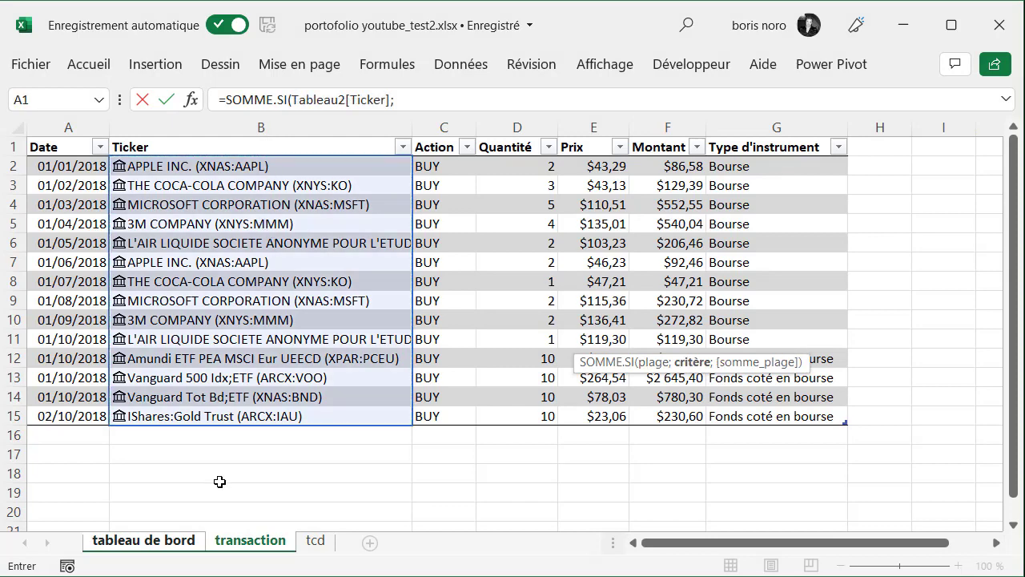
Complete the F25 formula with 'tableau de bord'!A25 as the criterion and Tableau2[Montant] from the transaction sheet as the sum range
click(158, 543)
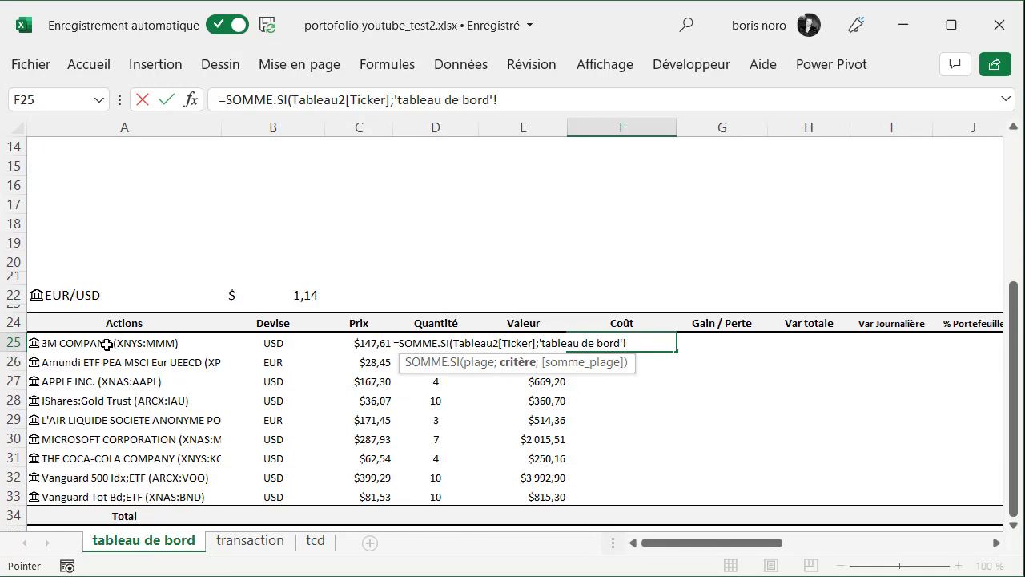
click(107, 344)
text(;)
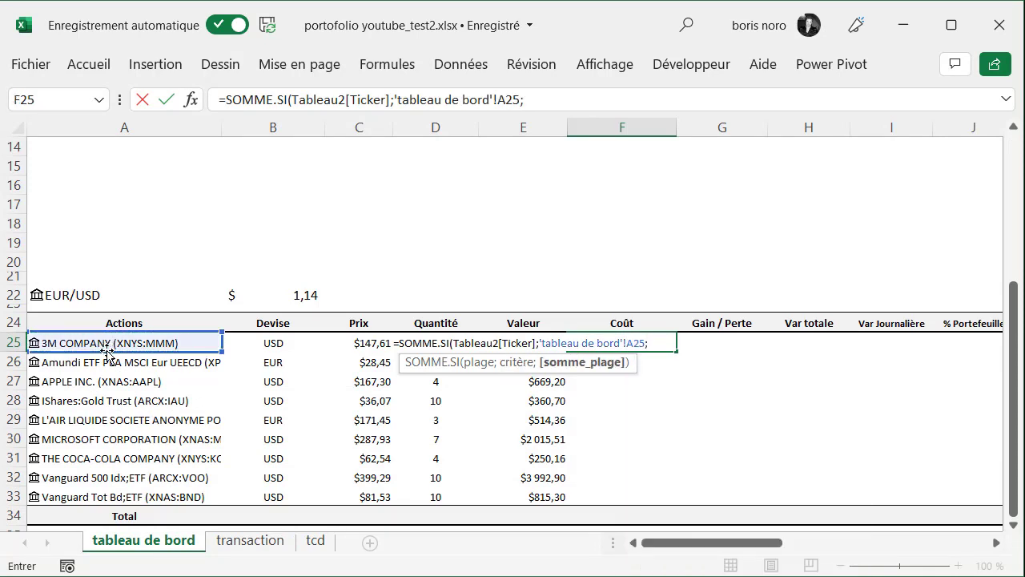
click(250, 542)
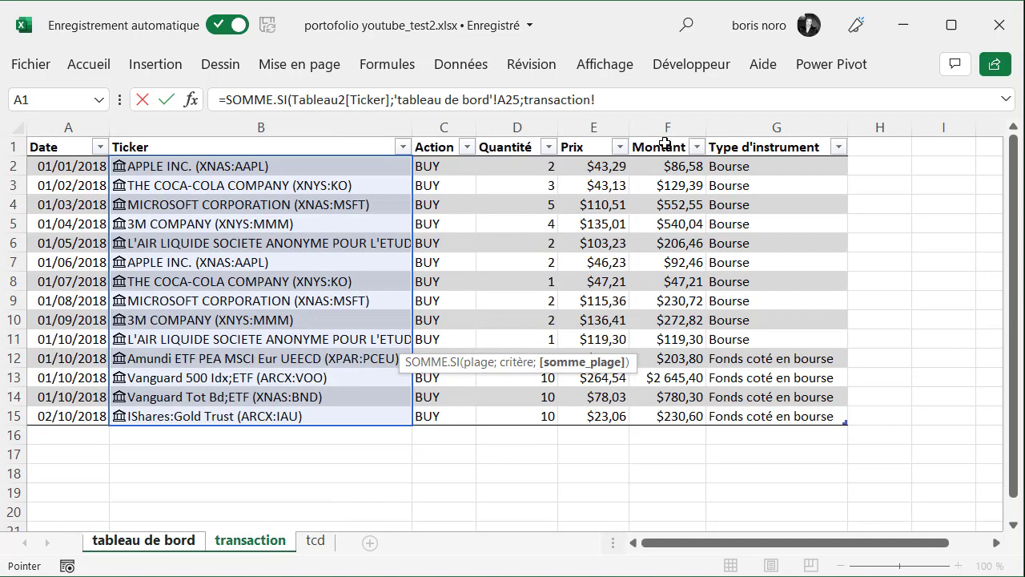
click(664, 136)
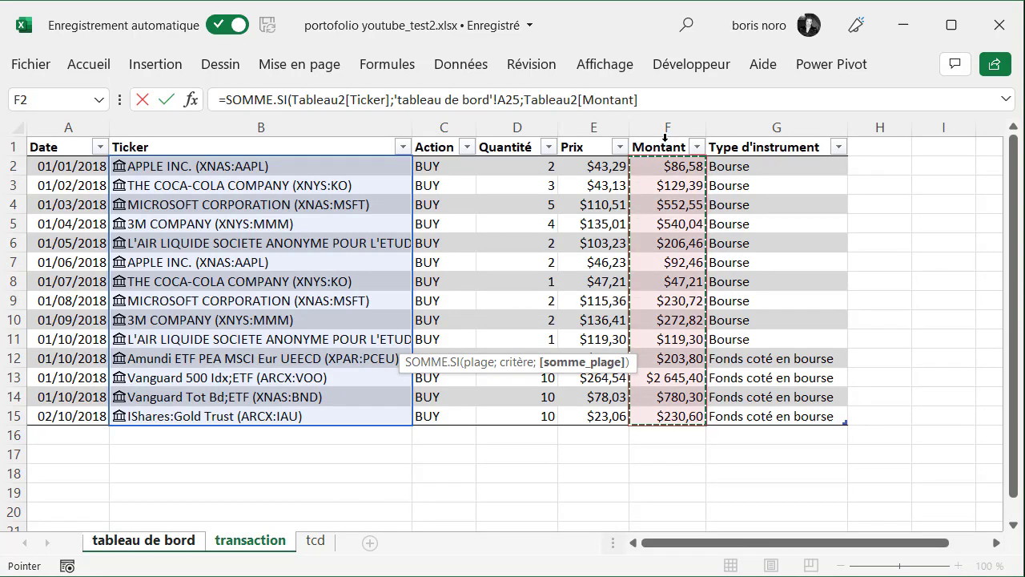
key(Return)
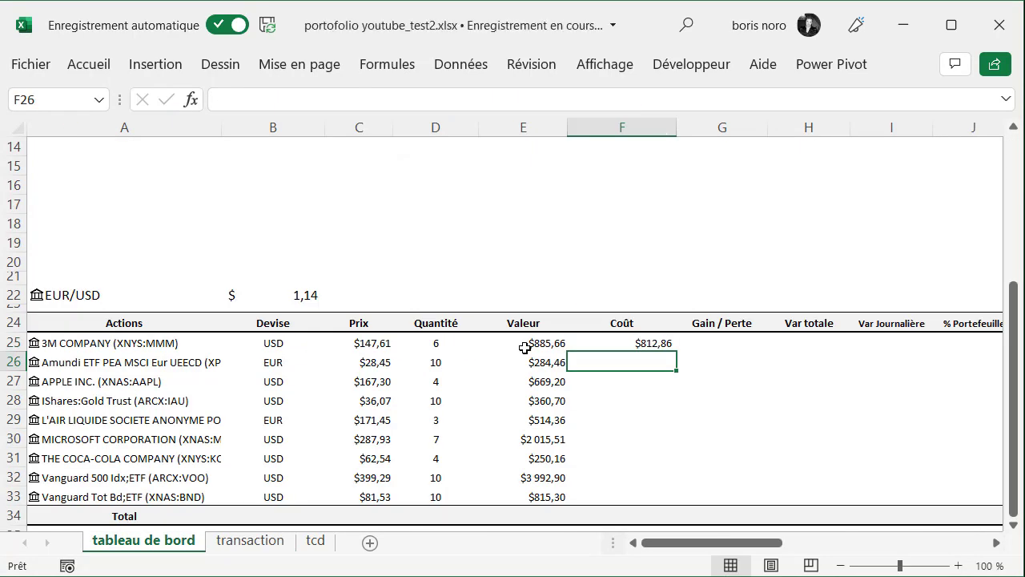
Copy the cost formula in F25 down the Coût column to F33
click(520, 343)
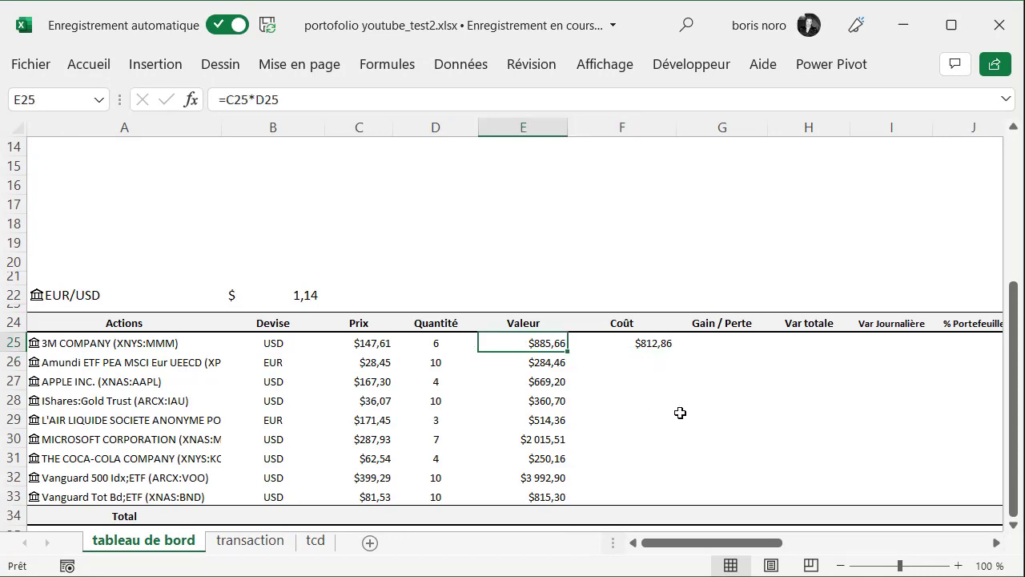
click(647, 345)
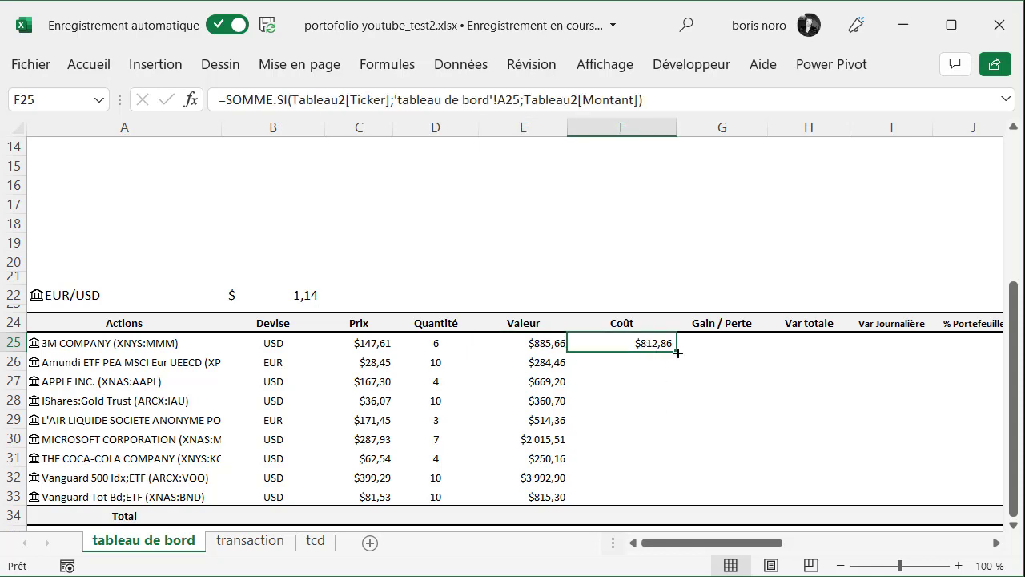
drag(676, 351, 667, 496)
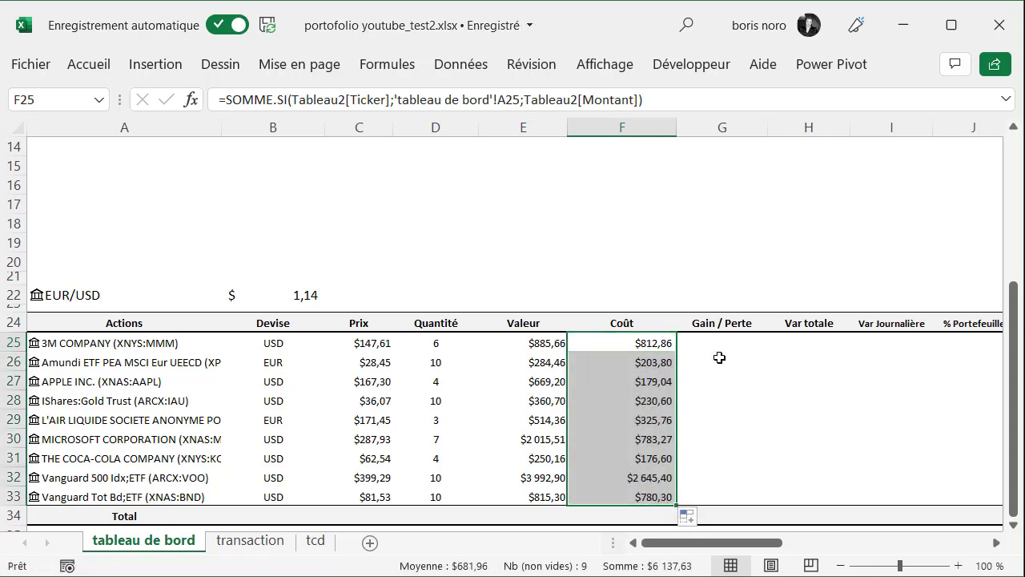
Calculate the gain or loss in G25 with =E25-F25 and copy the formula down the Gain / Perte column to G33
click(719, 344)
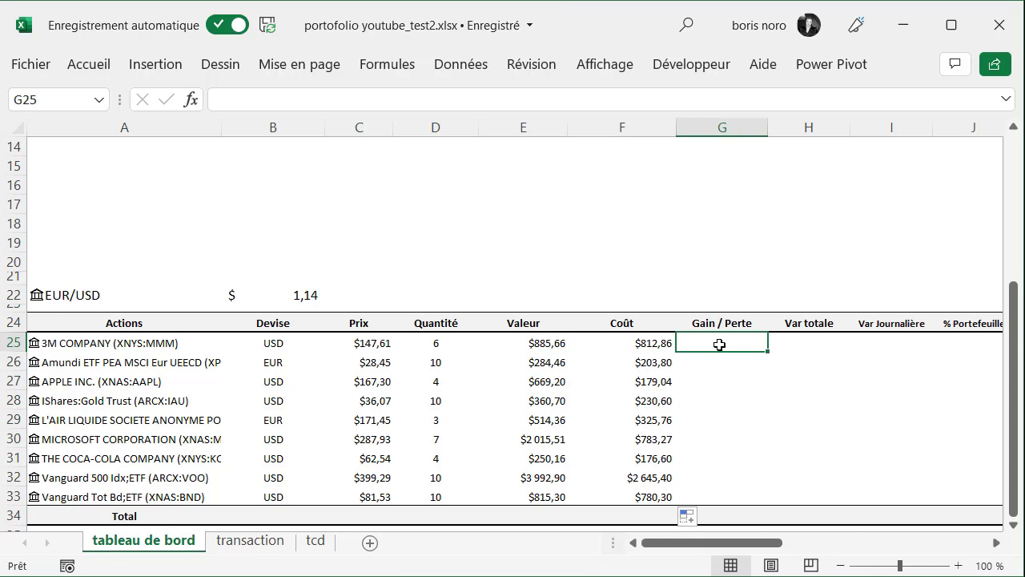
text(=)
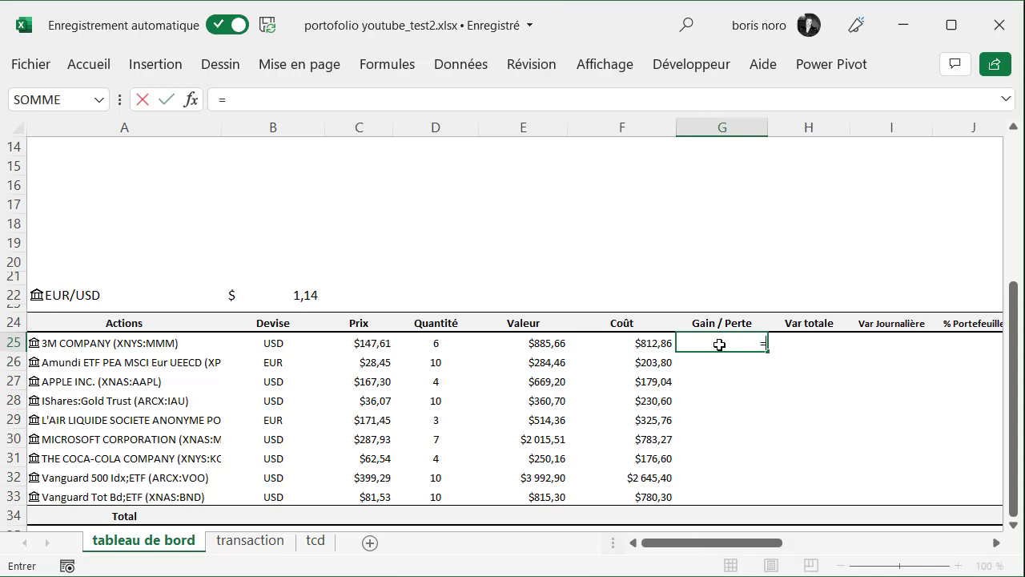
click(527, 345)
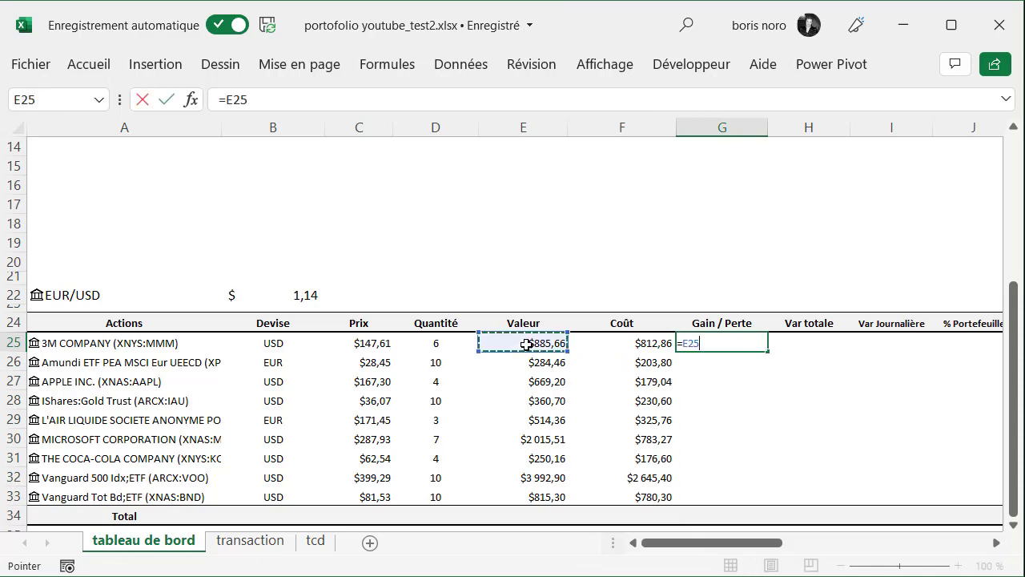
text(-)
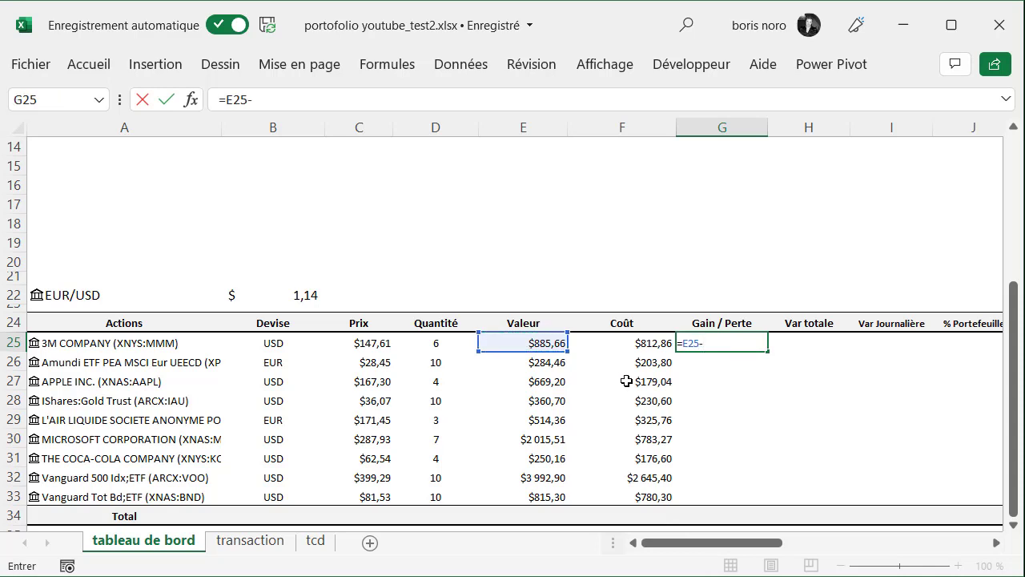
click(599, 343)
key(Return)
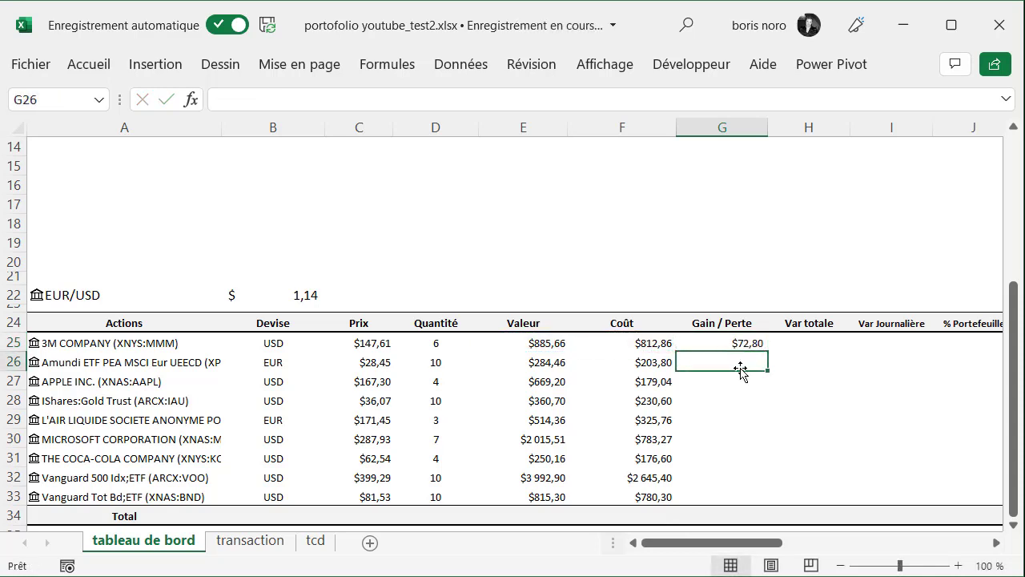
click(754, 344)
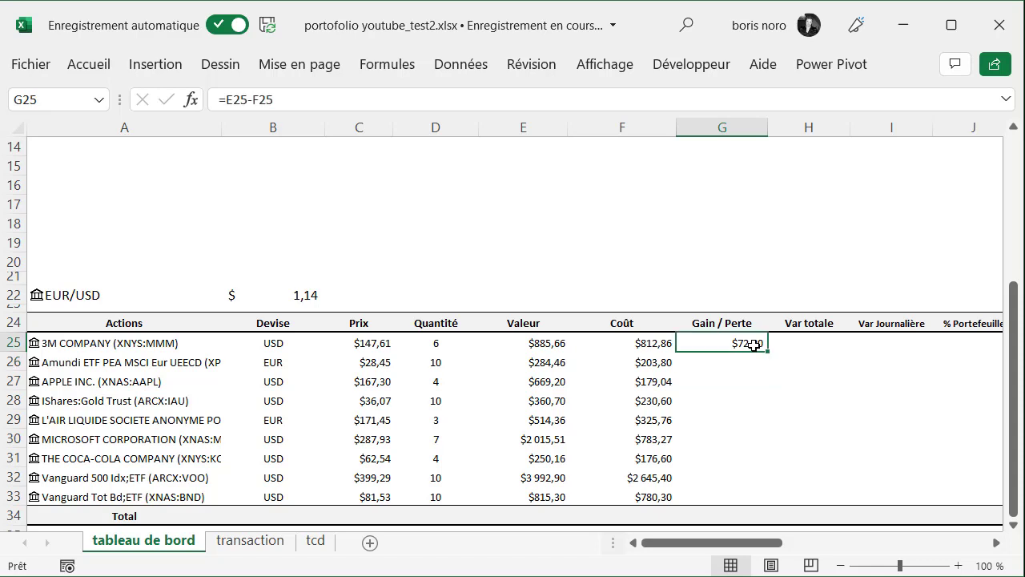
drag(767, 351, 753, 500)
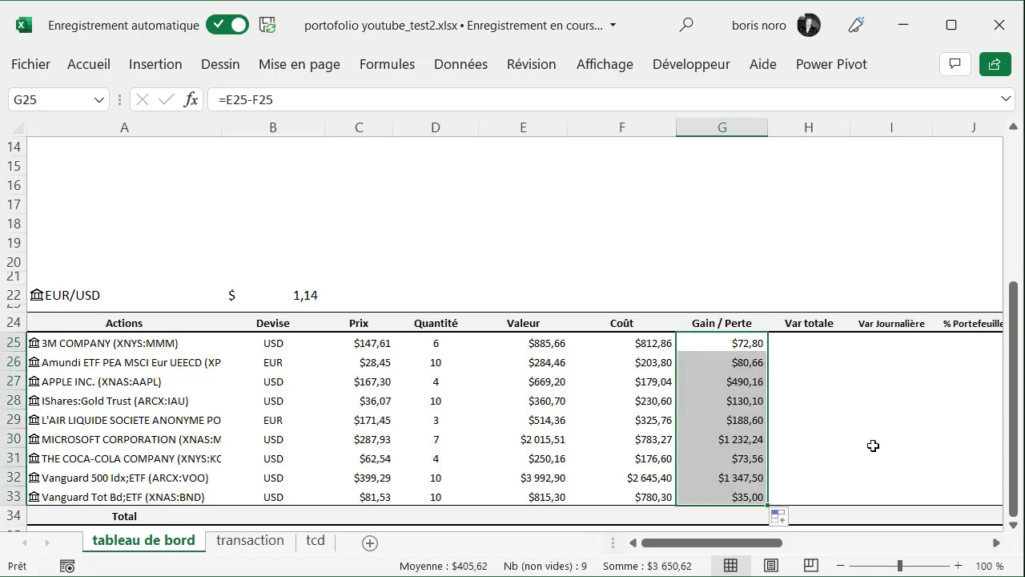
click(733, 439)
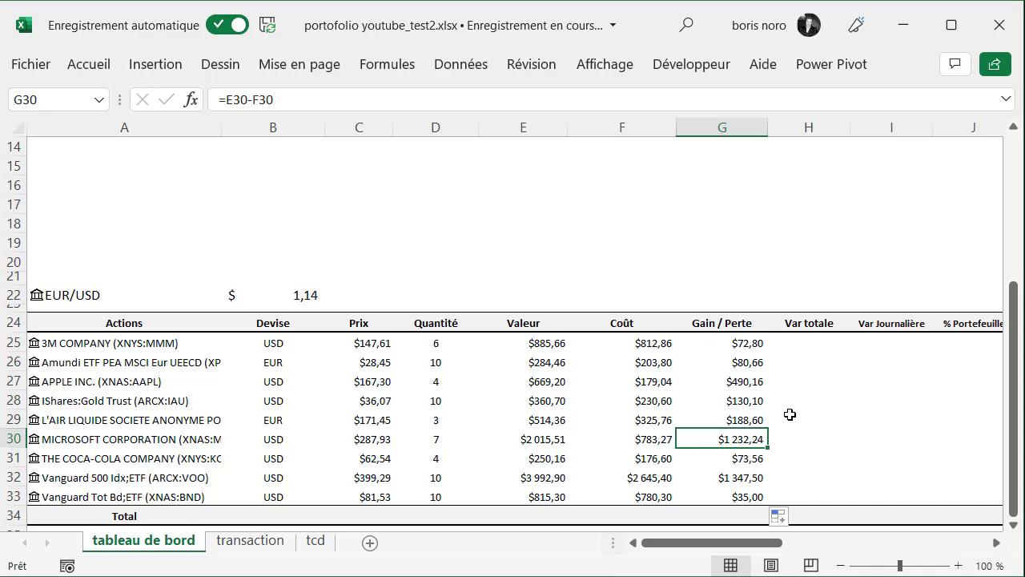
click(741, 480)
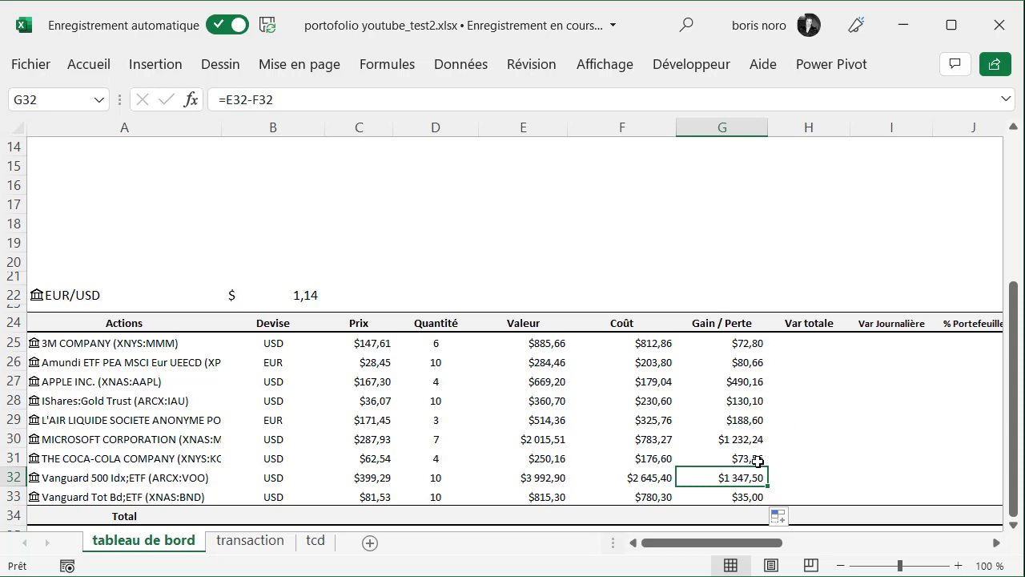
Calculate the total variation in H25 with =G25/F25 and copy the formula down the Var totale column to H33
click(820, 348)
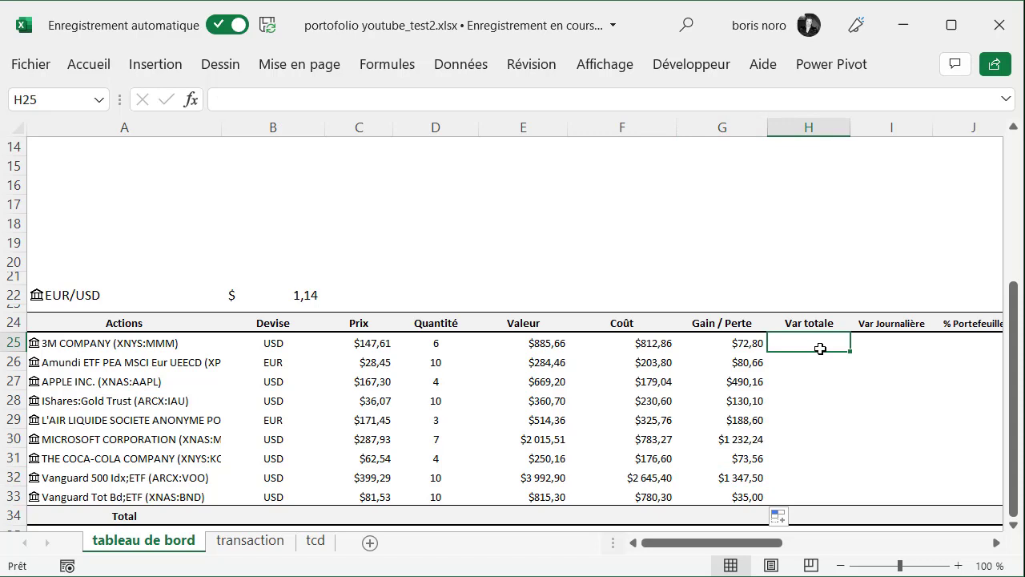
text(=)
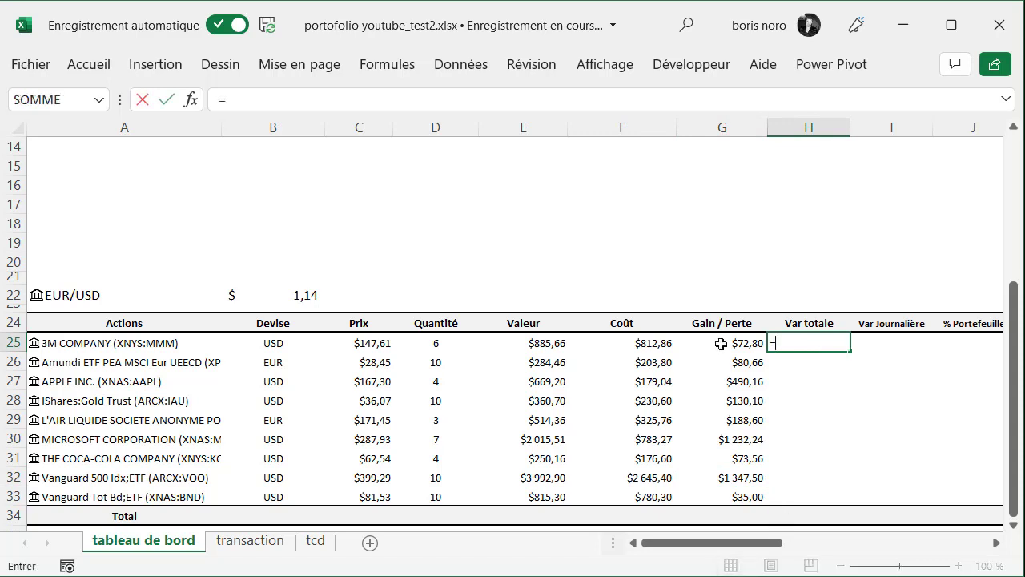
click(721, 344)
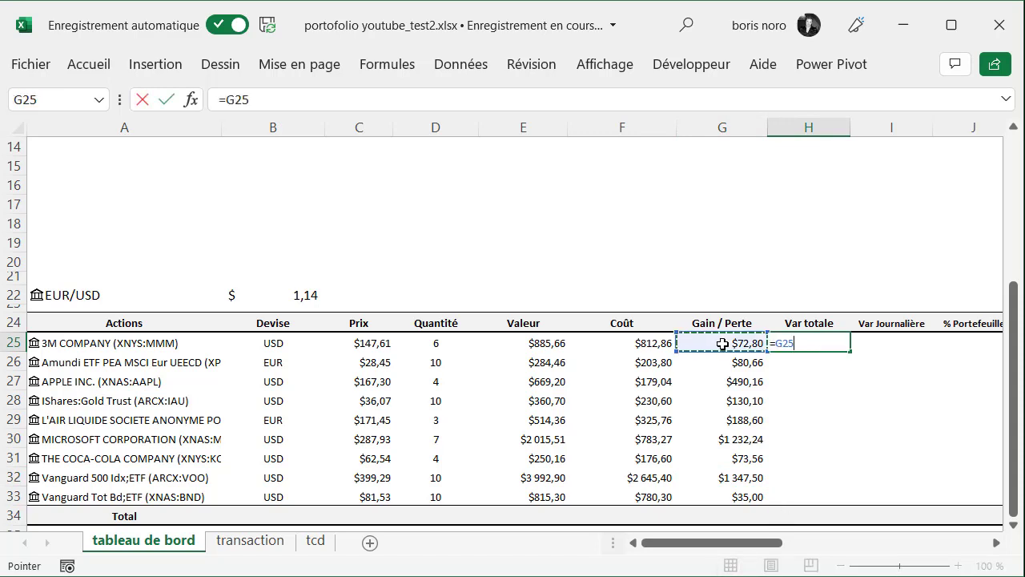
text(/)
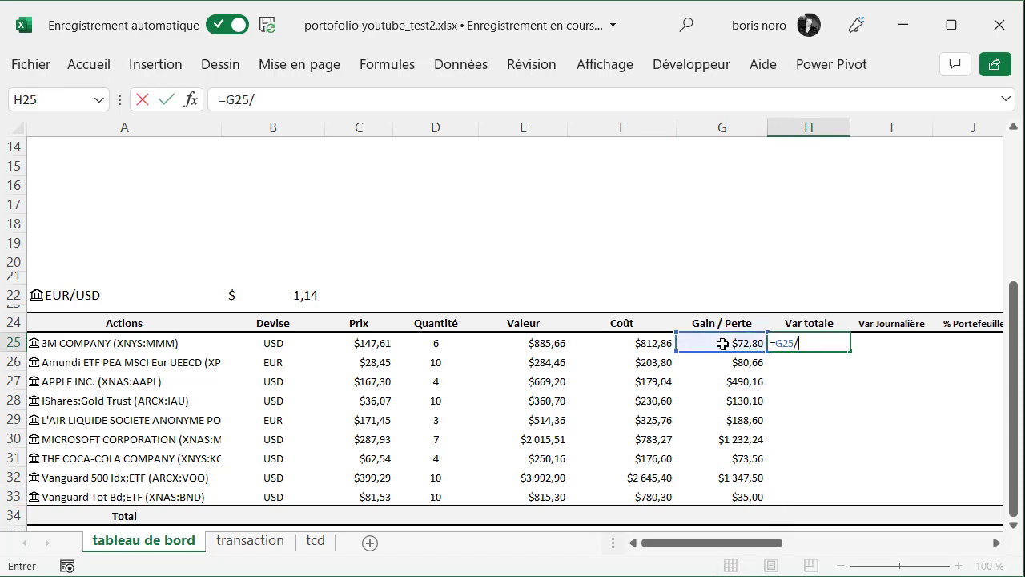
click(643, 344)
key(ctrl+Return)
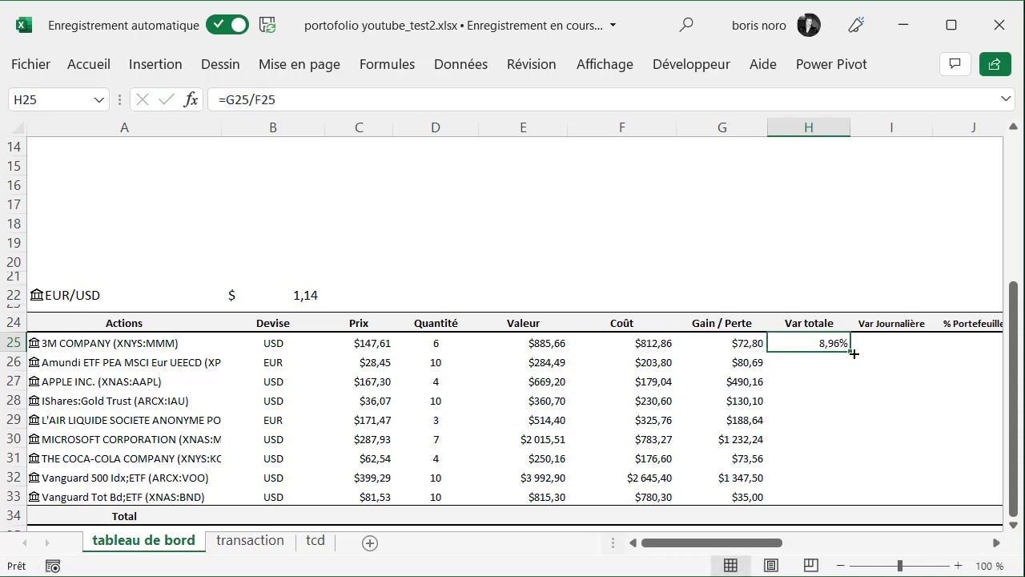
drag(850, 351, 847, 506)
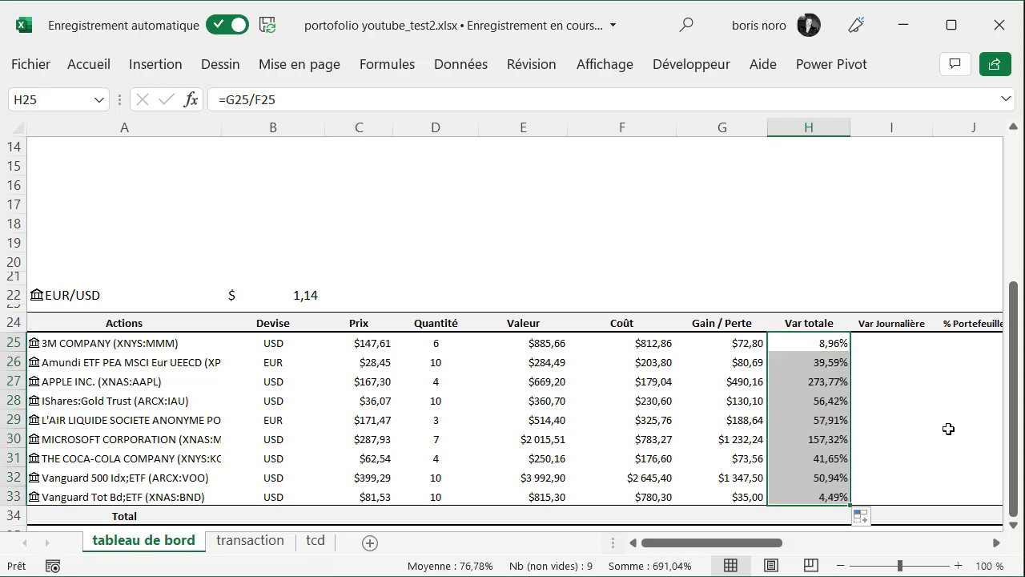
Retrieve the daily variation in I25 with =A25.[Modification (%)] and copy the formula down the Var Journalière column to I33
click(893, 345)
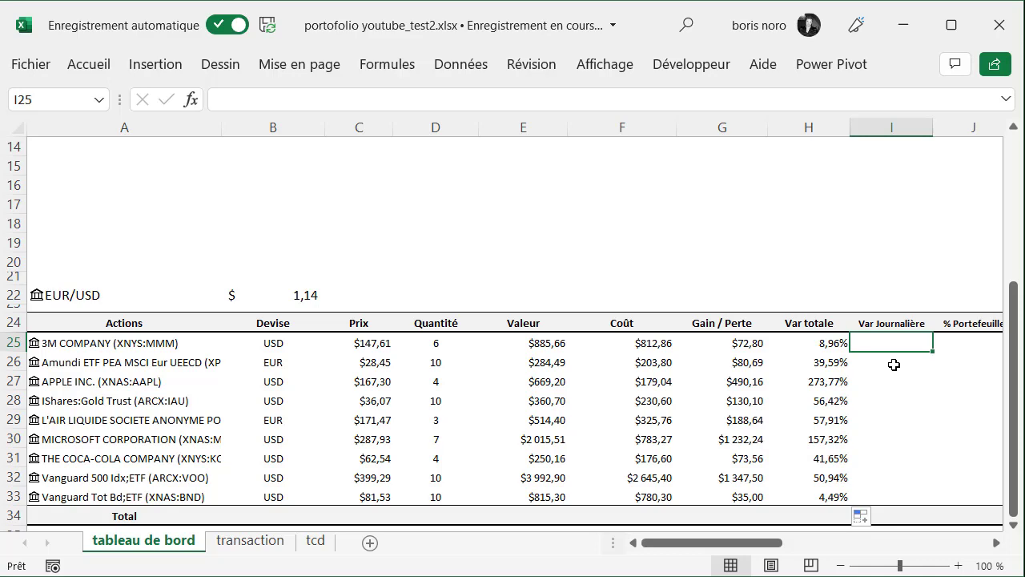
click(445, 104)
text(=)
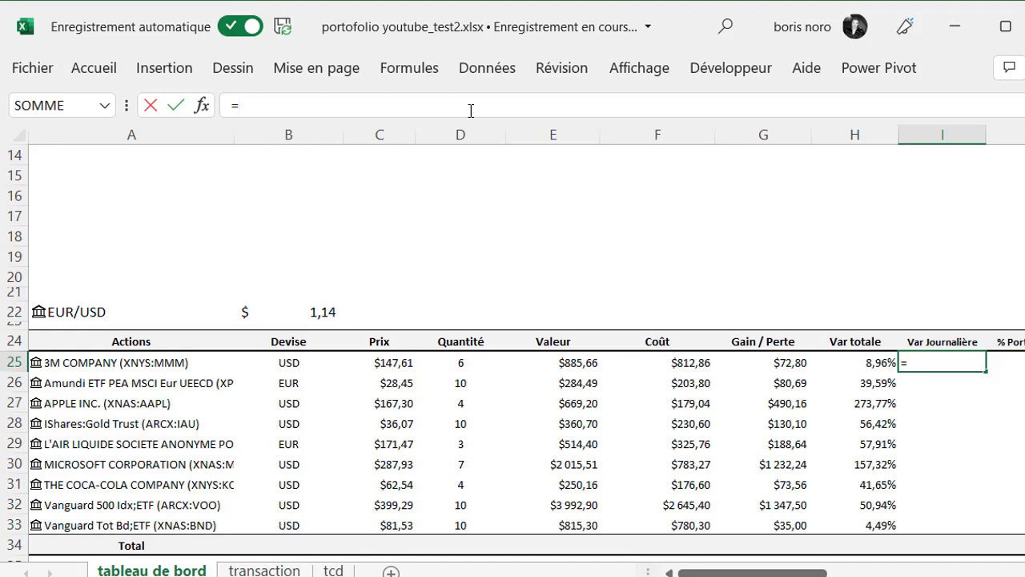
text(A25)
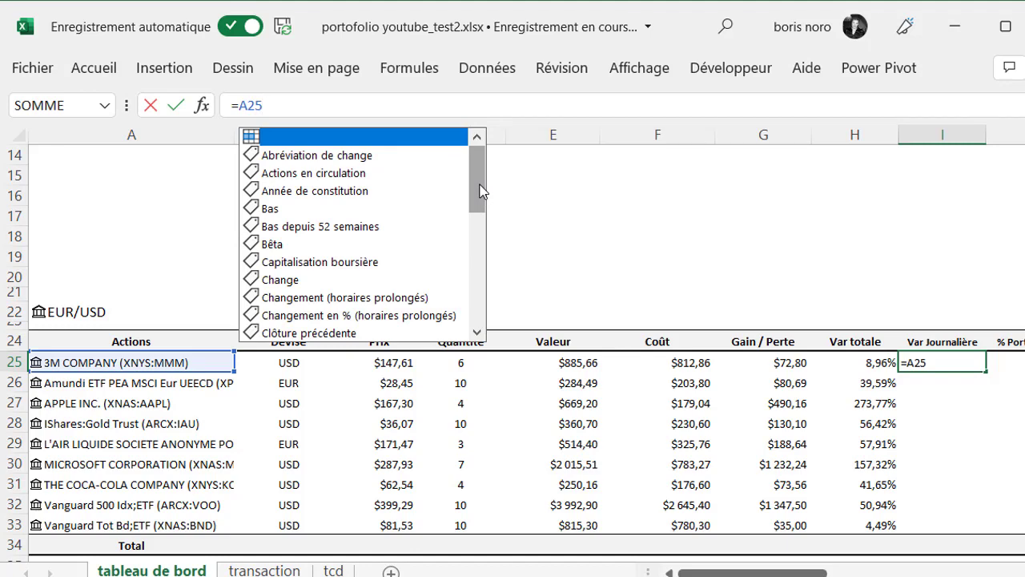
drag(481, 192, 480, 252)
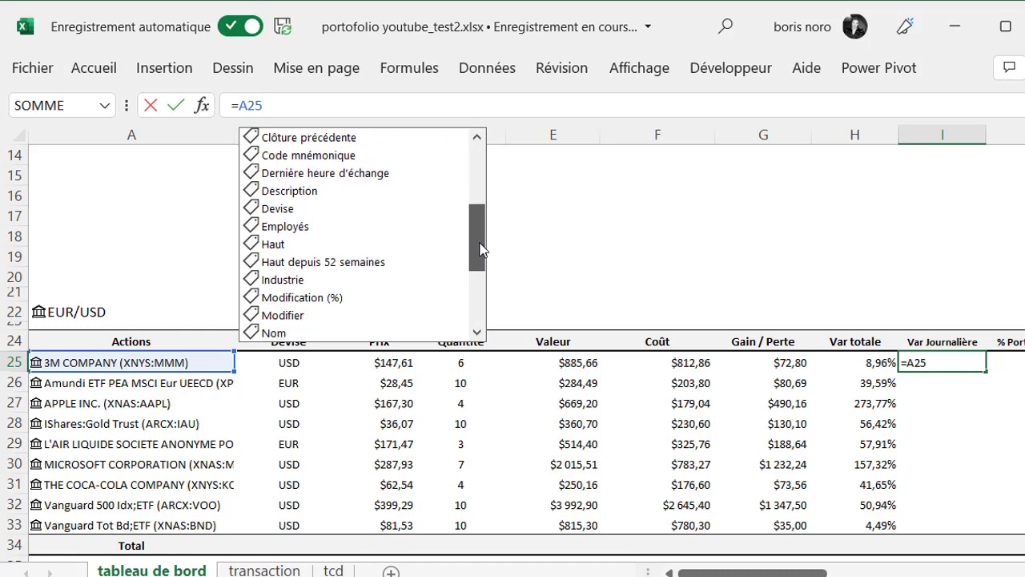
click(335, 304)
double_click(334, 303)
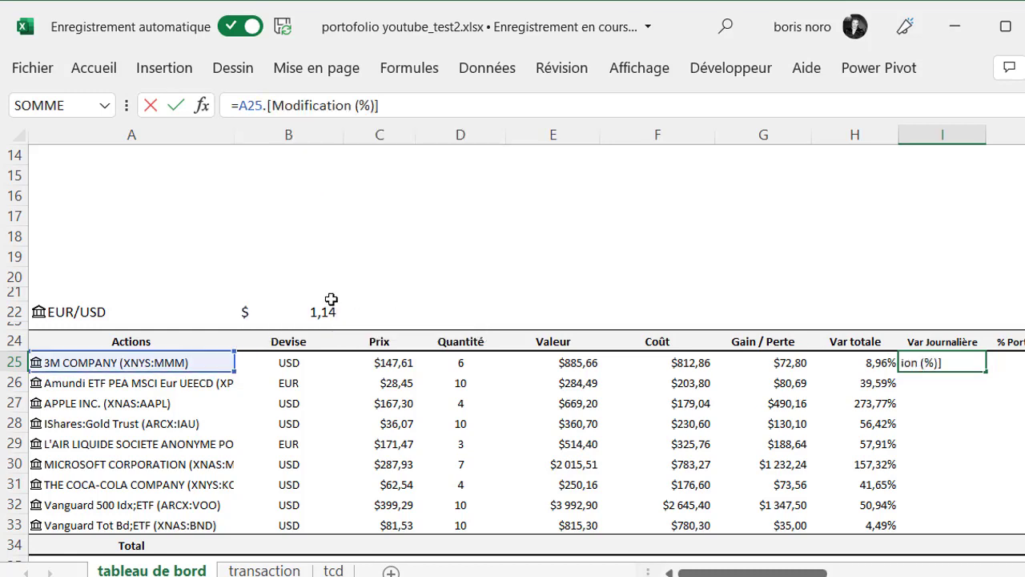
key(Return)
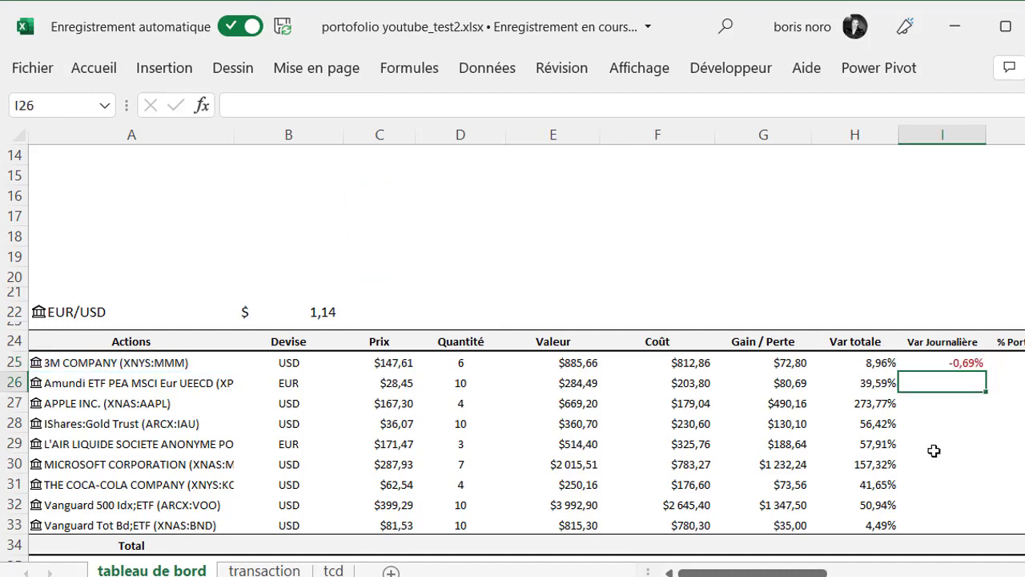
click(969, 361)
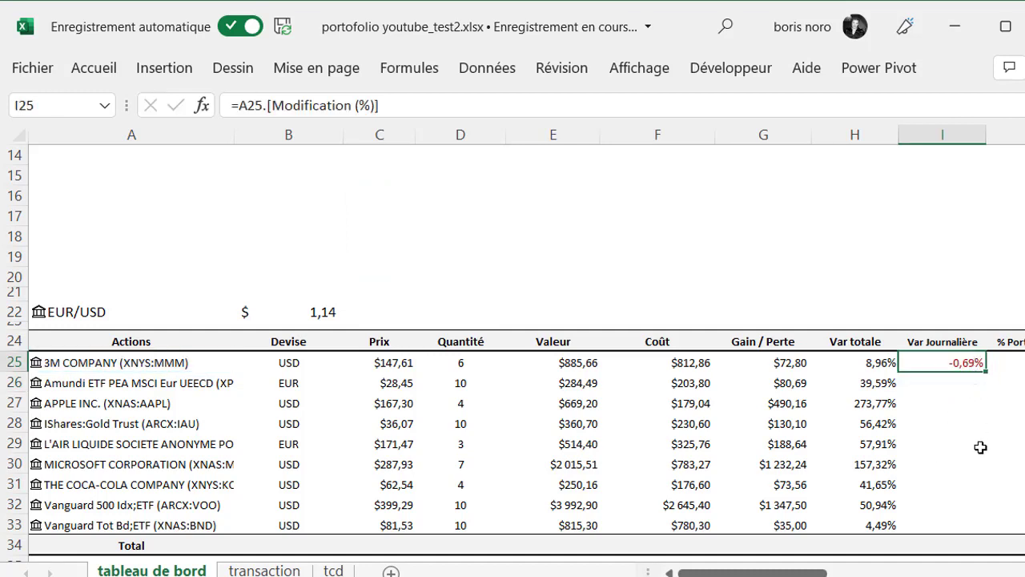
drag(986, 371, 984, 528)
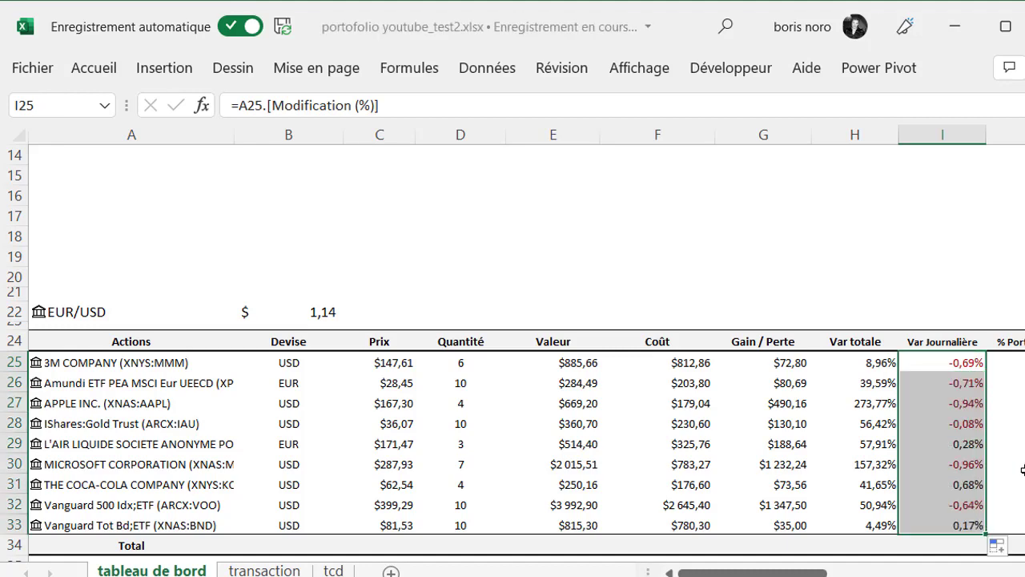
Total the Valeur column in E34 with =SOMME(E25:E33) and extend the formula to F34 for the Coût column
click(554, 540)
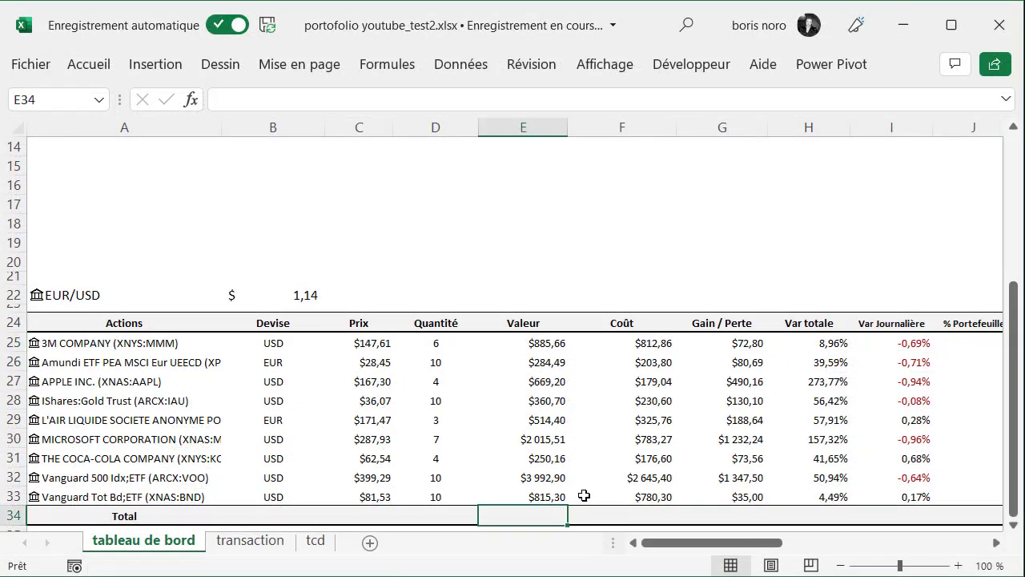
text(=)
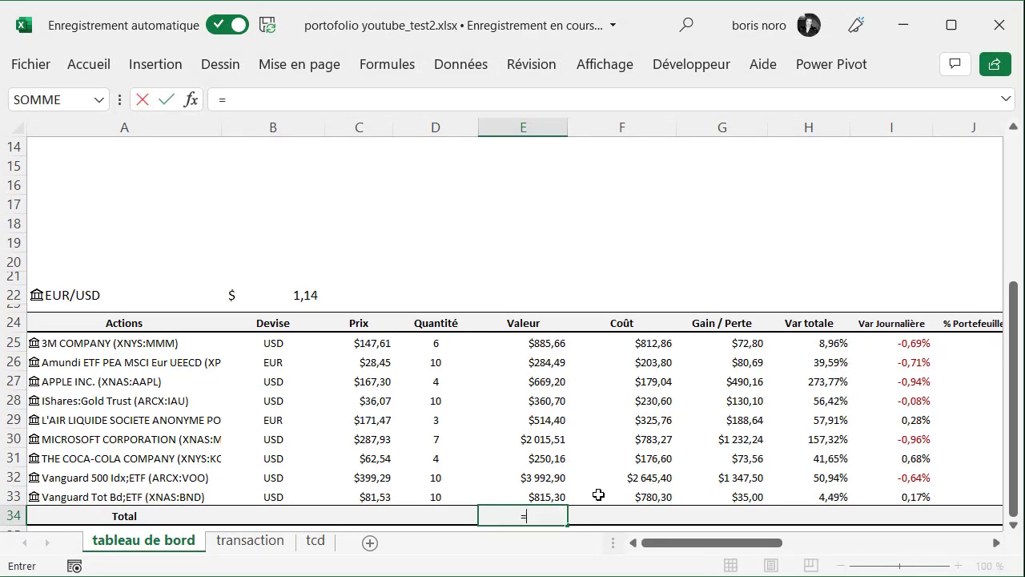
text(so)
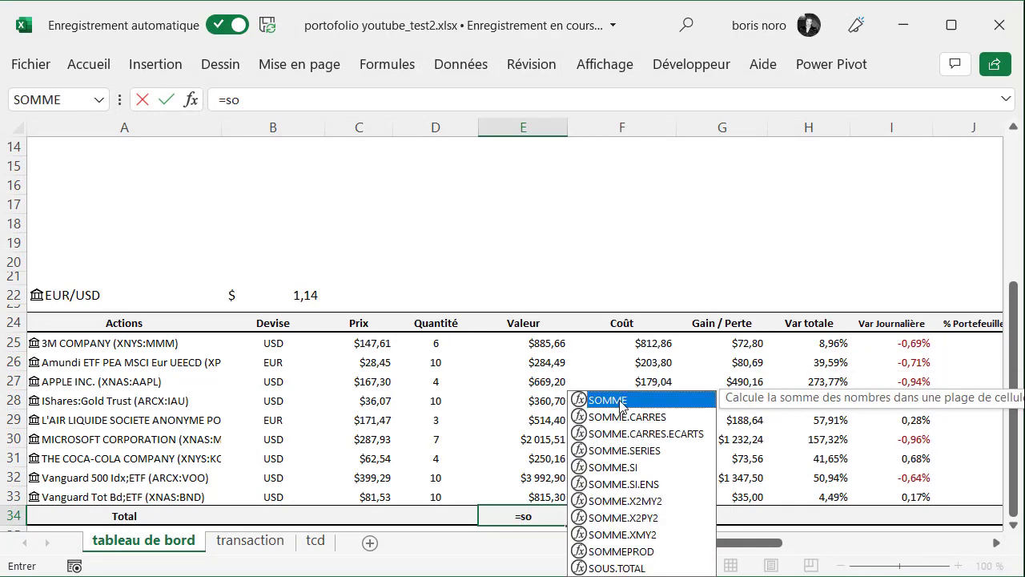
key(Tab)
click(545, 343)
drag(544, 362, 667, 503)
key(Return)
click(545, 497)
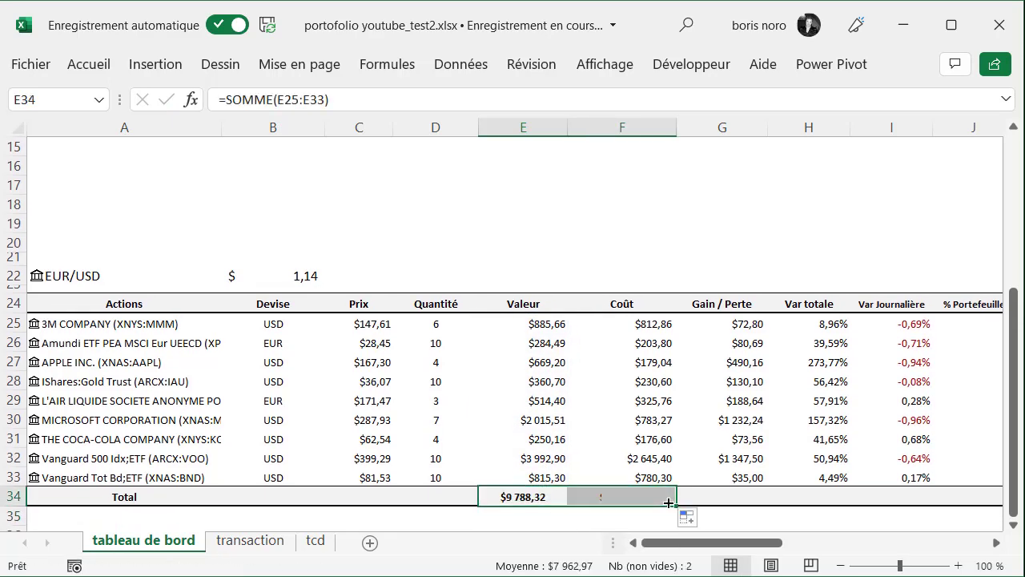
Calculate the portfolio share in J25 with =E25/E$34 and copy the formula down the % Portefeuille column to J33
click(996, 542)
click(781, 325)
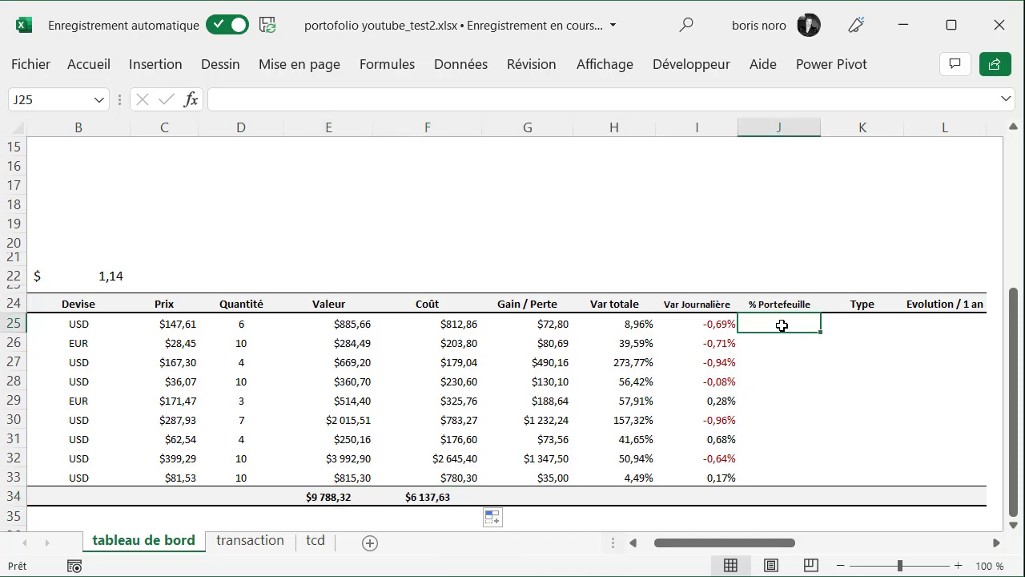
text(=)
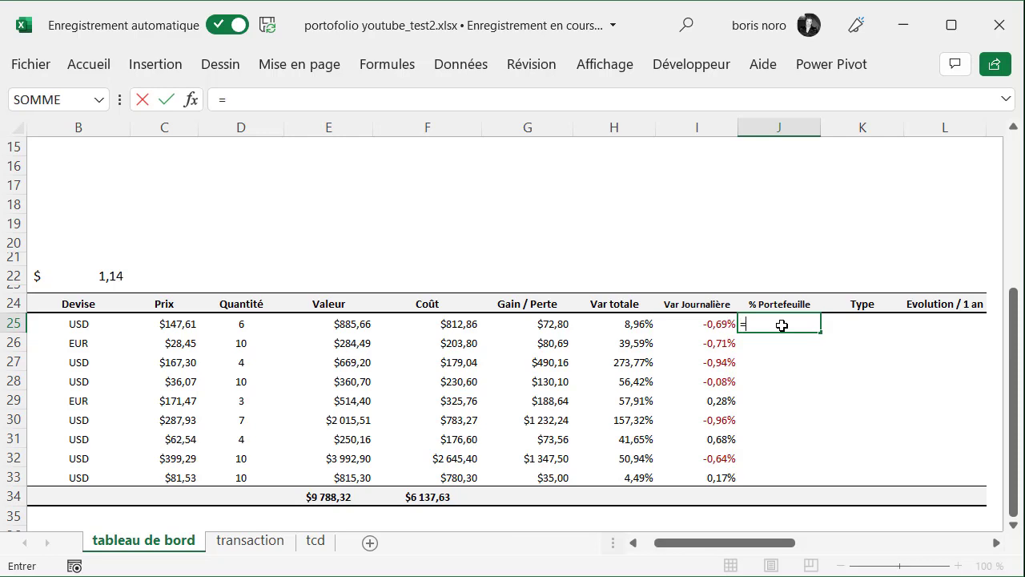
click(342, 324)
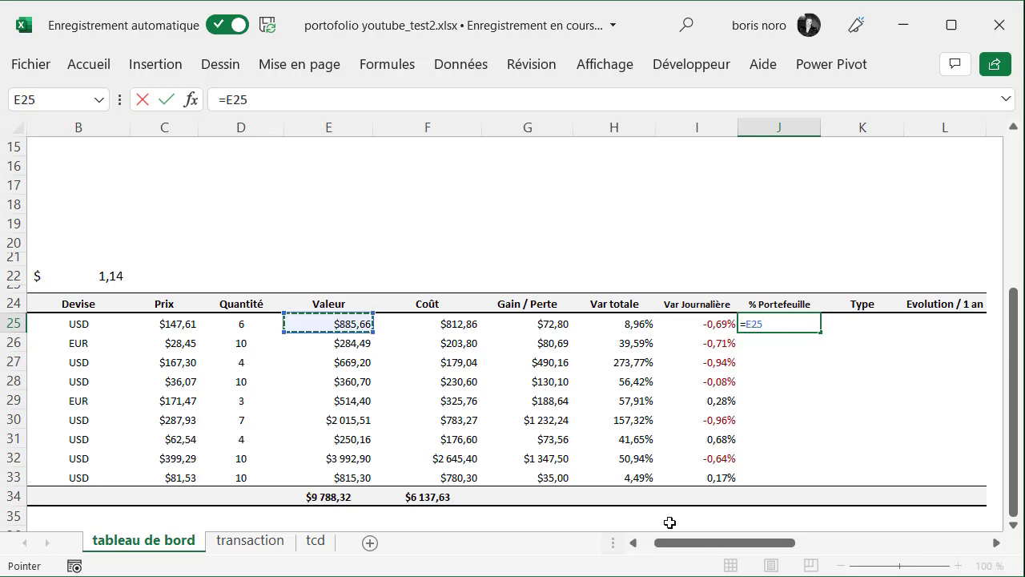
text(/)
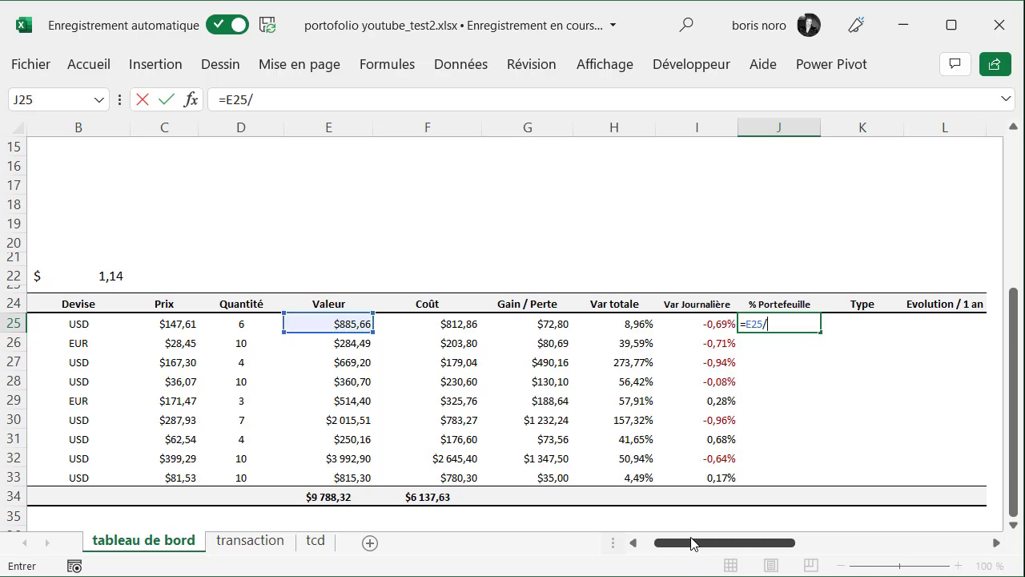
click(318, 496)
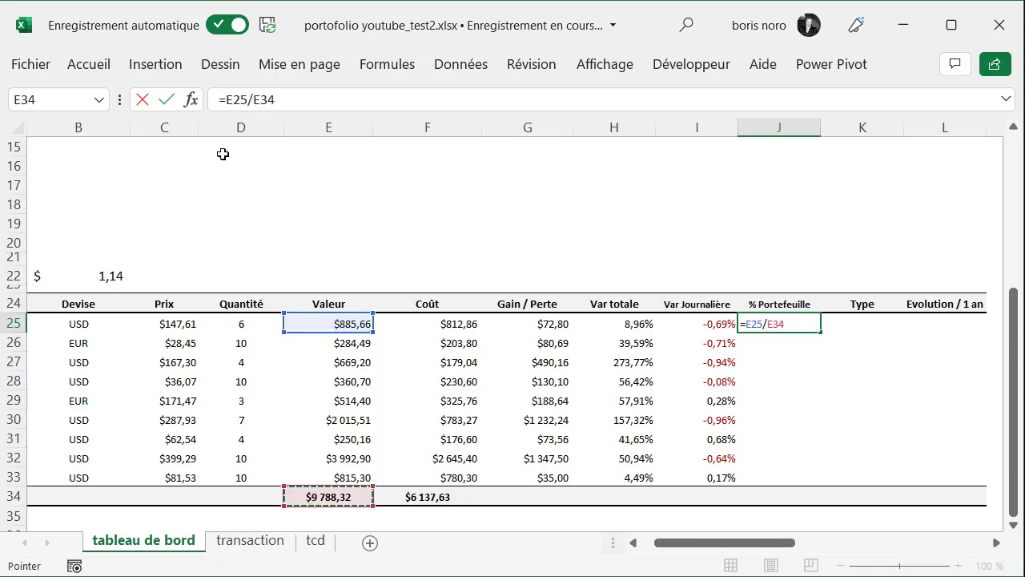
click(265, 97)
text($)
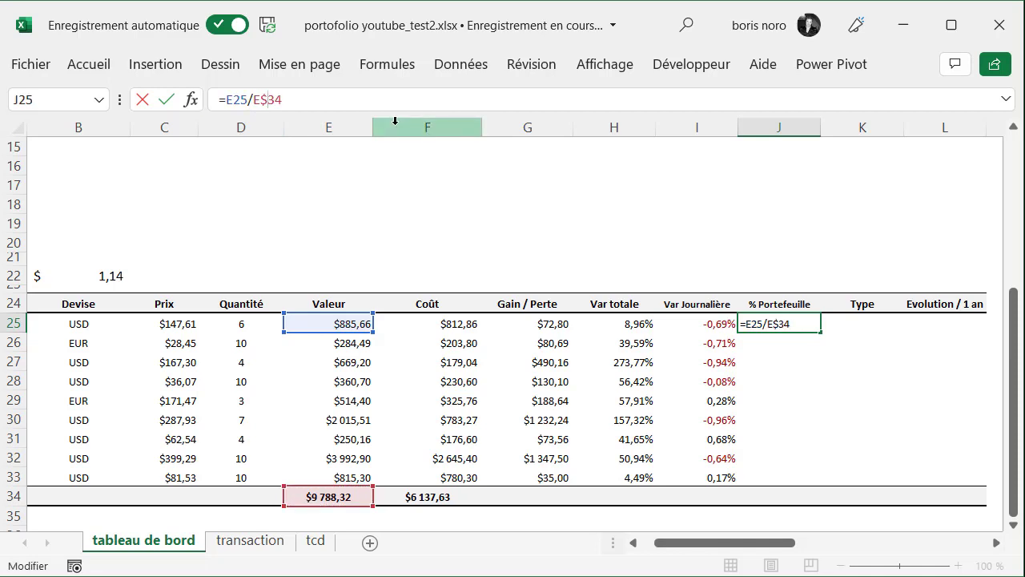
key(Return)
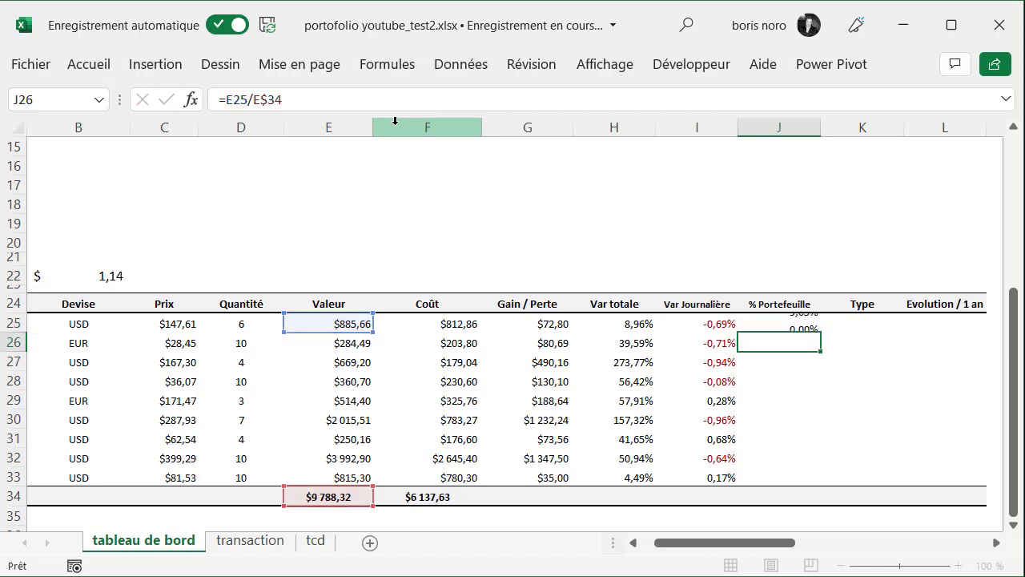
click(803, 323)
drag(821, 334, 811, 490)
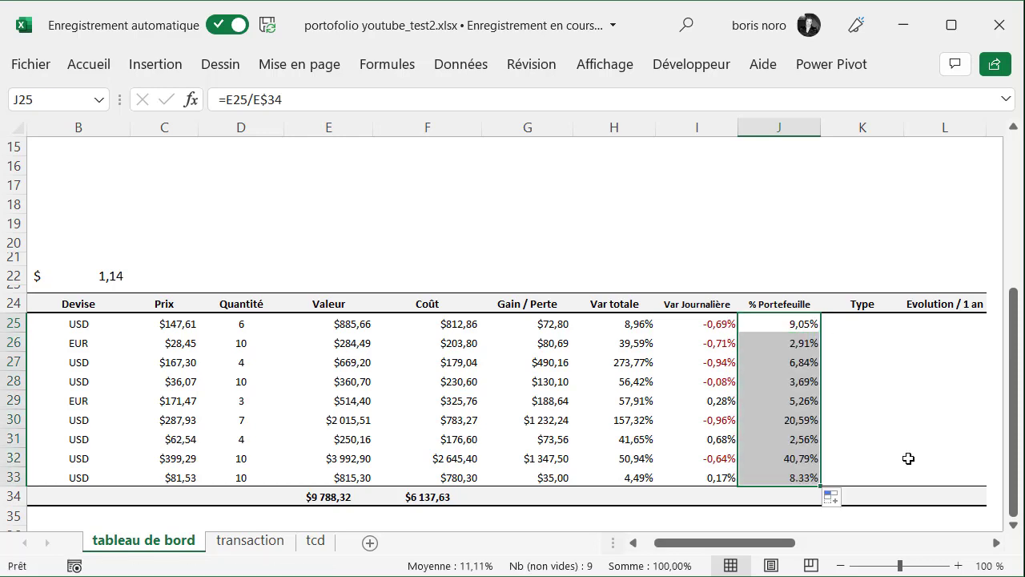
Fill the Type column with Actions in K25 to K27 and Or in K28 for the gold trust
key(Right)
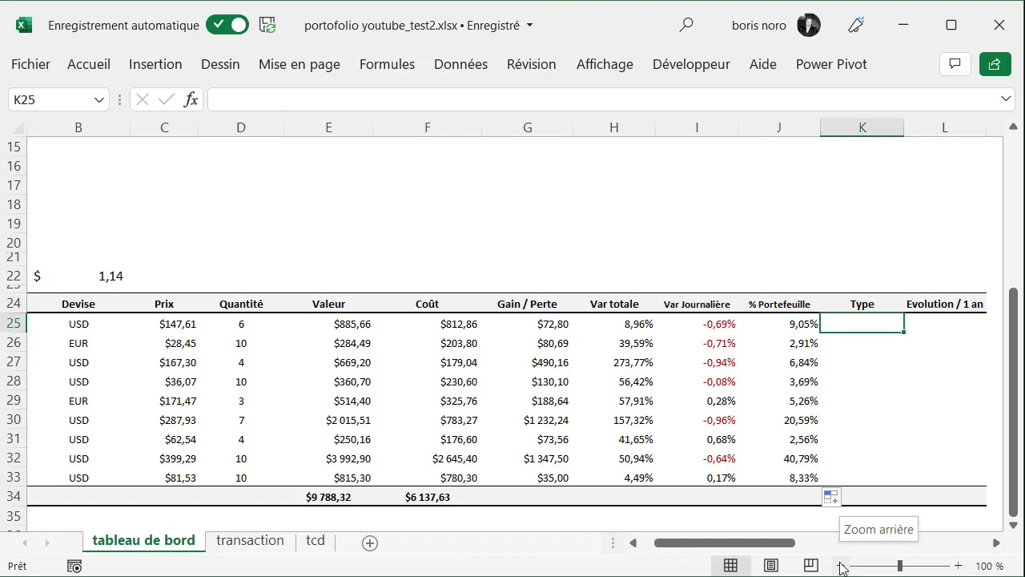
click(840, 567)
click(840, 567)
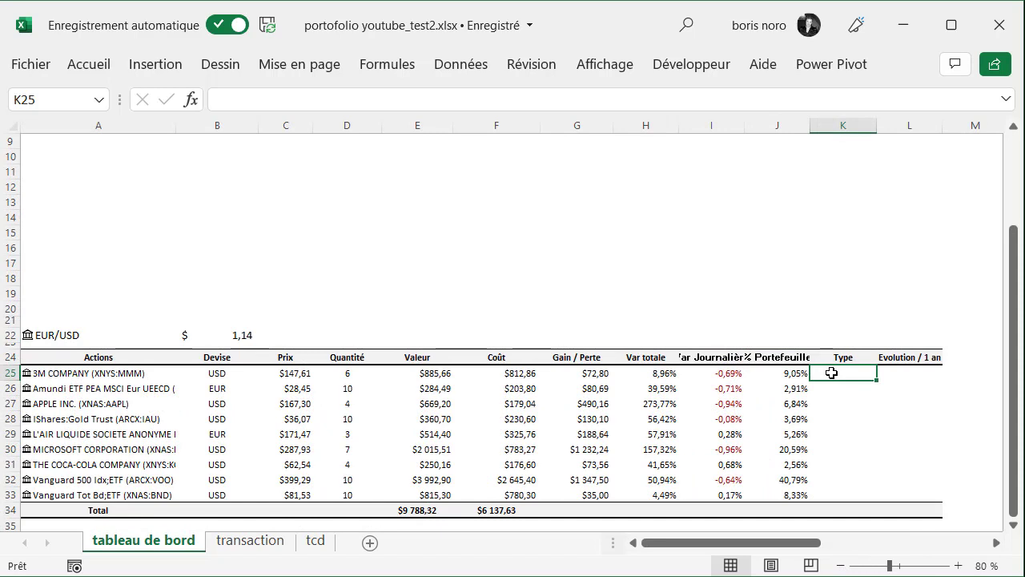
text(Actions)
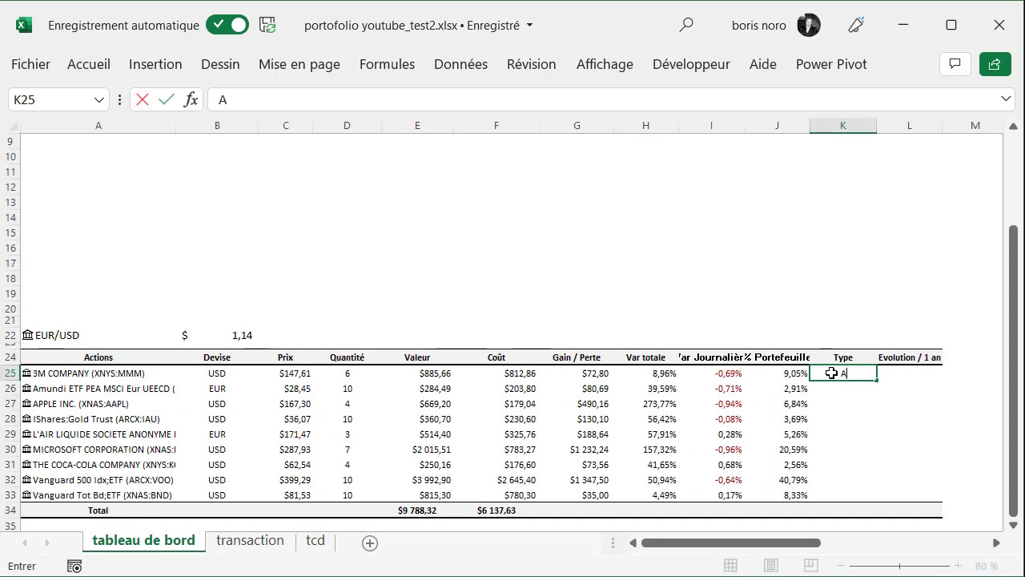
key(Return)
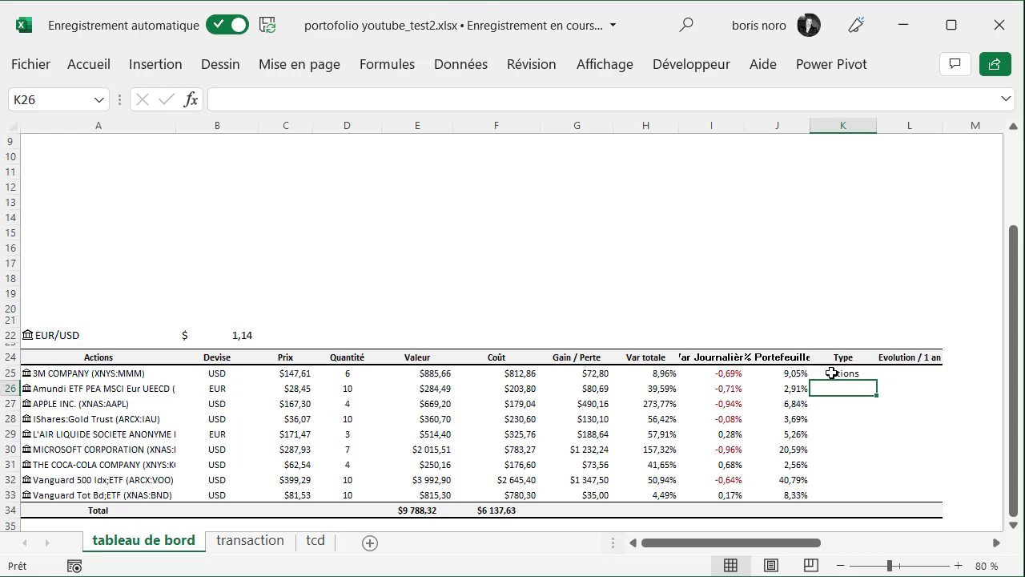
text(Actions)
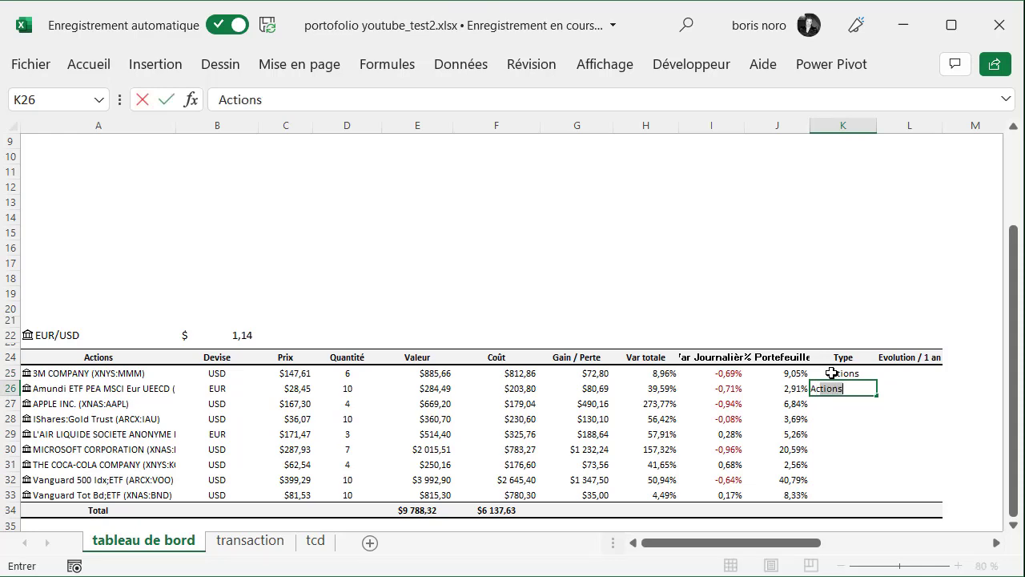
key(Return)
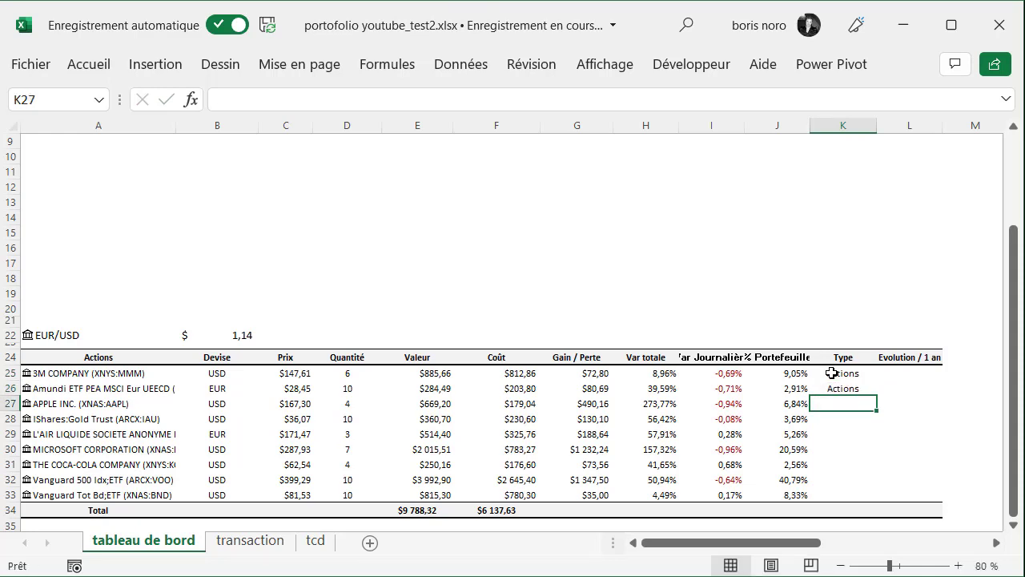
text(Actions)
key(Return)
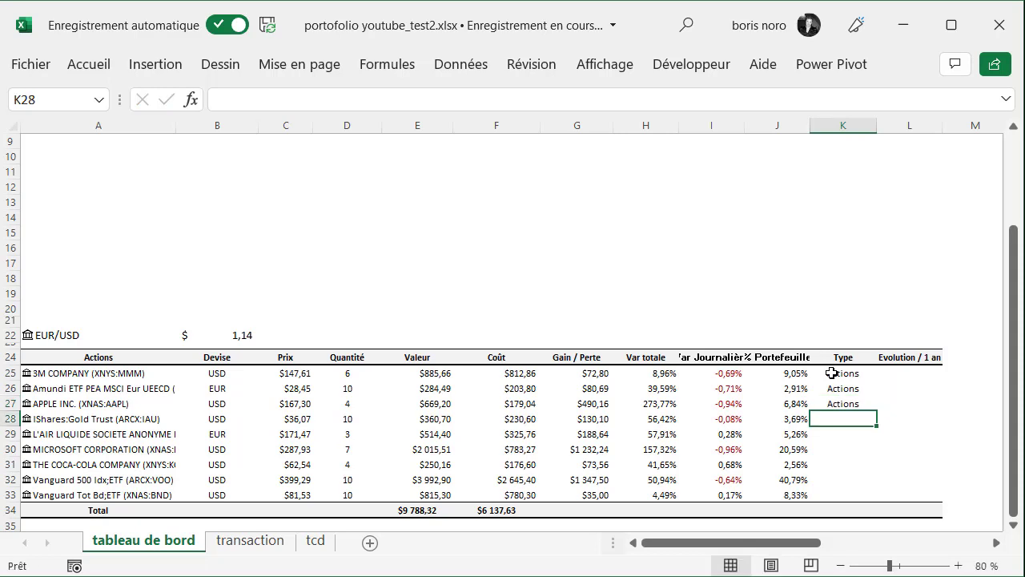
text(Or)
key(Return)
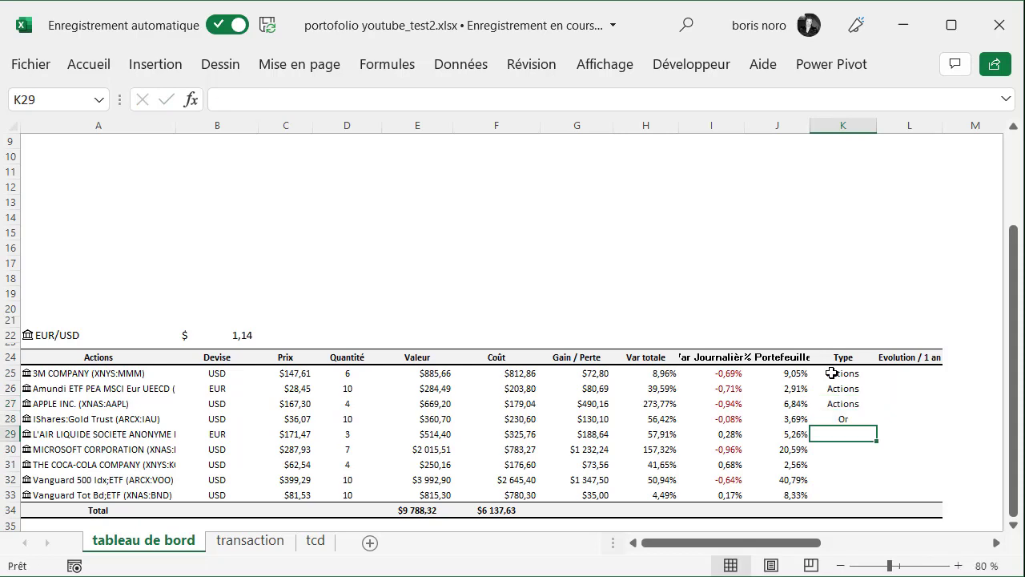
Complete the Type column with Actions in K29 to K32 and Obligations in K33
text(a)
key(Return)
text(a)
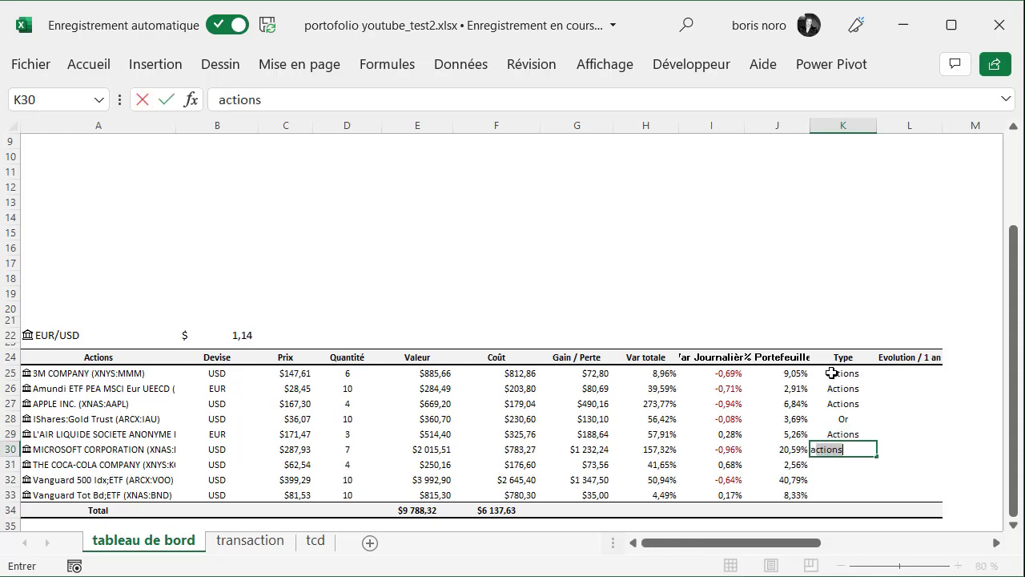
key(Return)
text(actions)
key(Return)
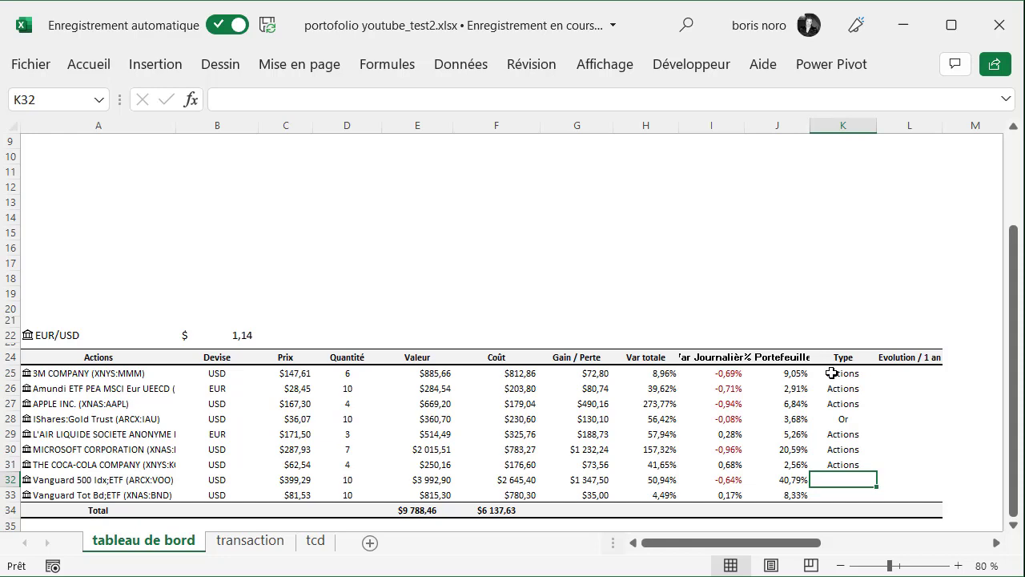
text(actions)
key(Return)
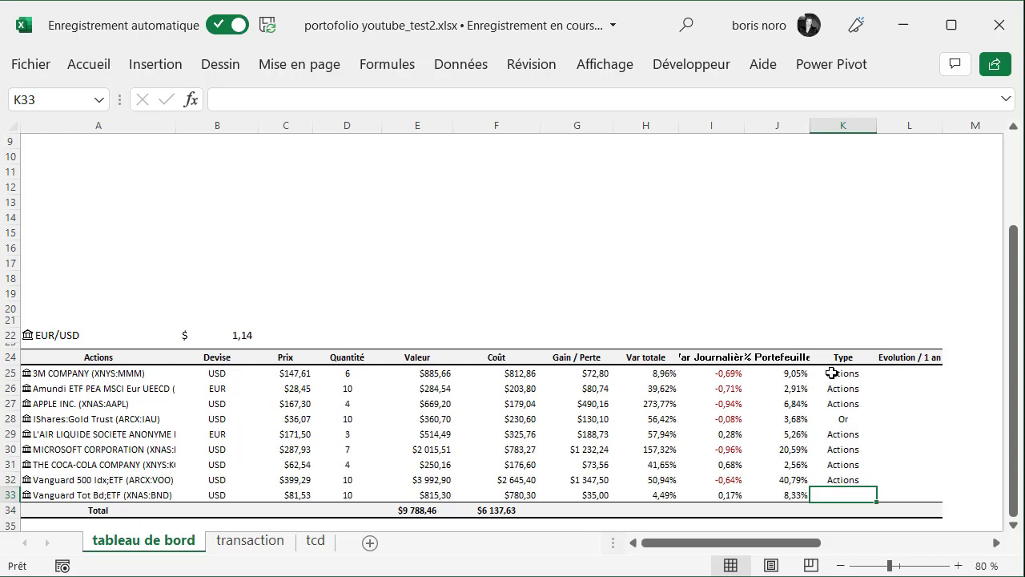
text(Obligations)
key(Return)
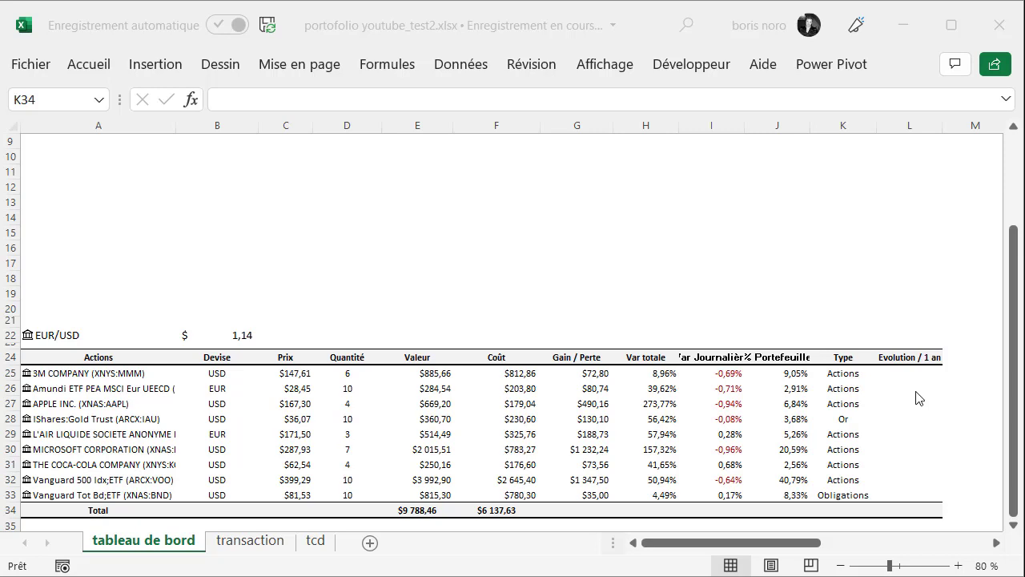
Start a HISTORIQUE.ACTIONS formula in M25, beside the Evolution / 1 an column, with the stock in A25 as its first argument
click(901, 375)
click(903, 374)
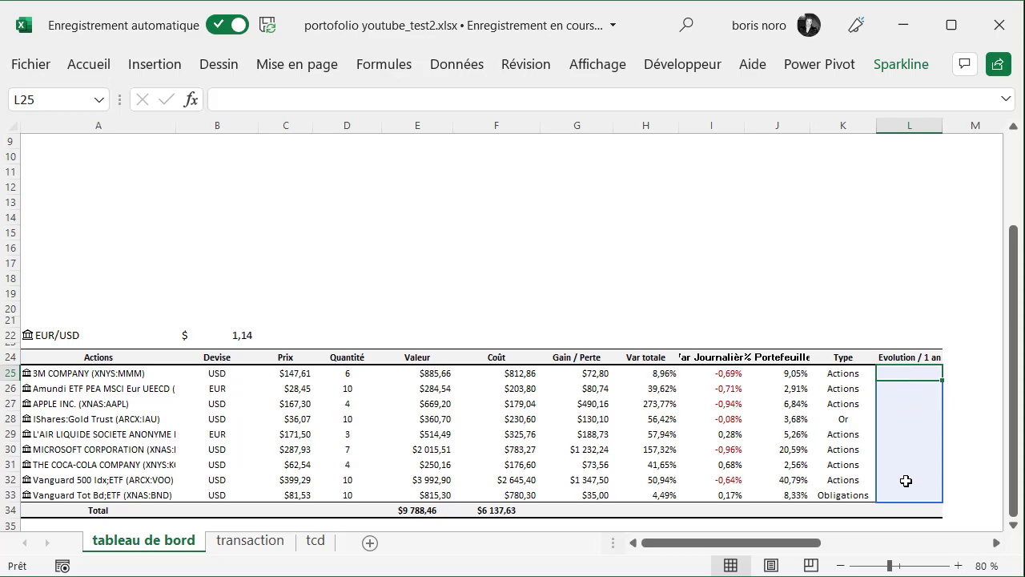
key(Right)
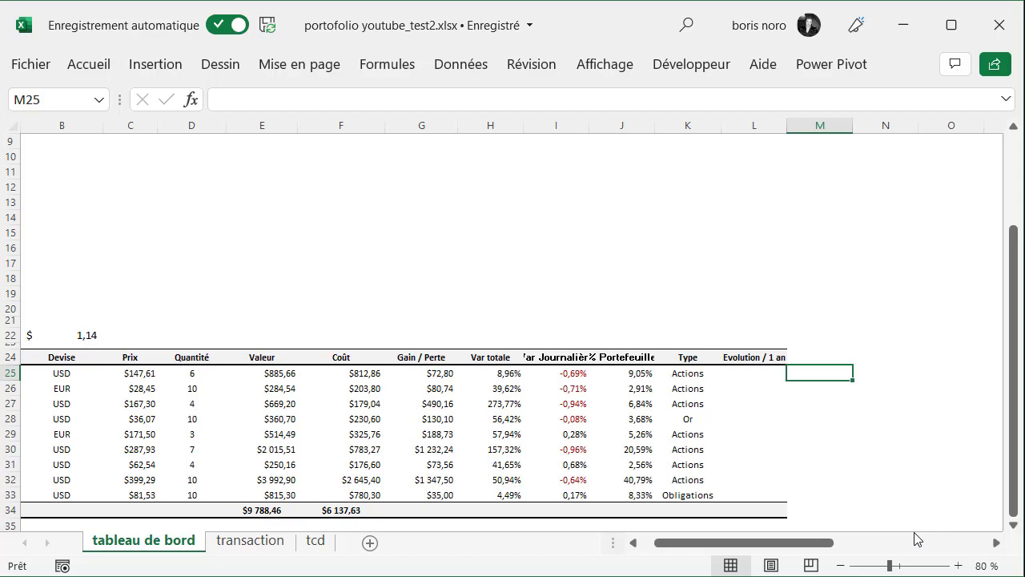
text(=h)
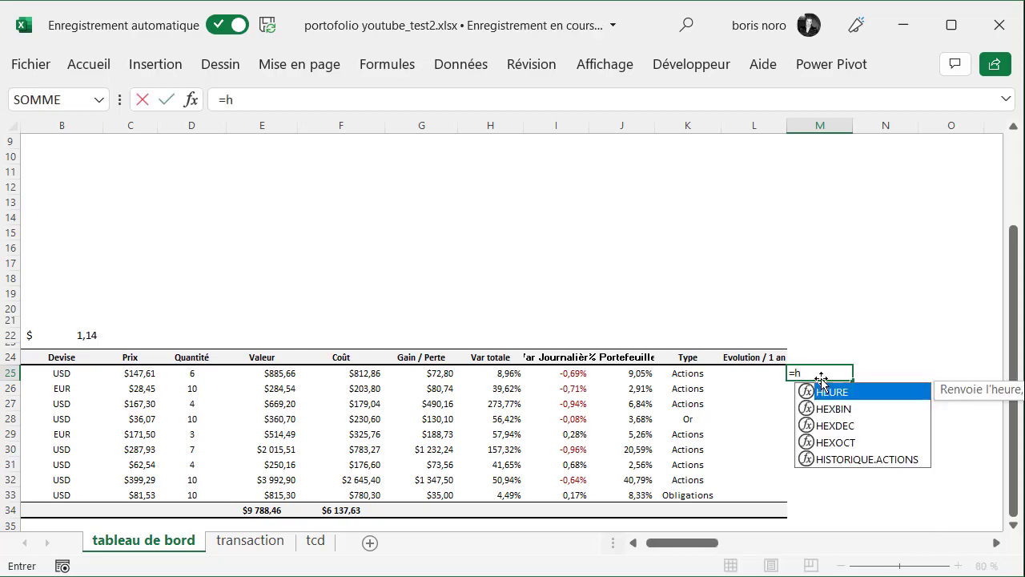
double_click(841, 458)
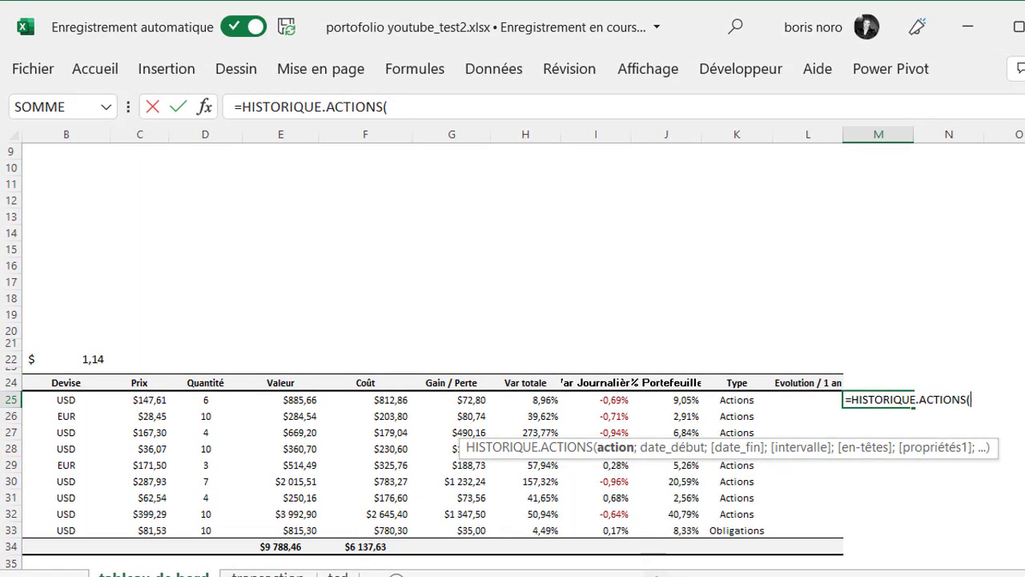
click(657, 576)
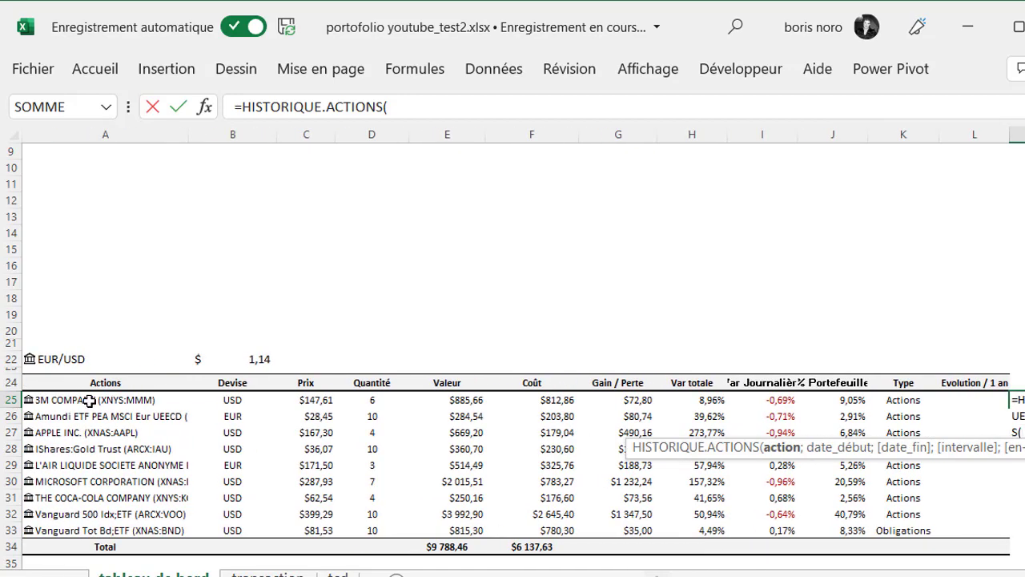
click(89, 400)
drag(698, 576, 711, 575)
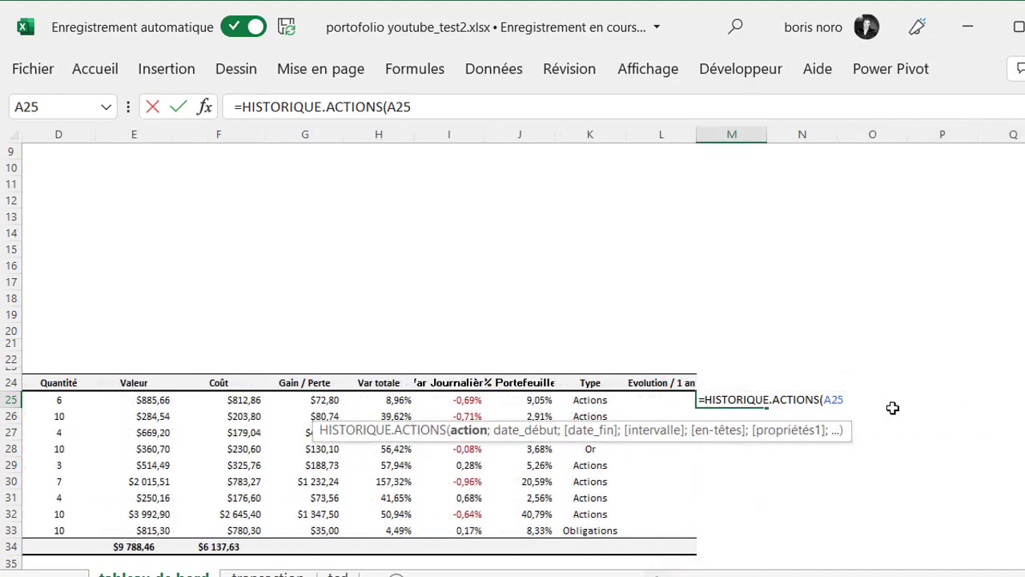
Set the formula's start date to AUJOURDHUI()-365 and its end date to AUJOURDHUI()
text(;)
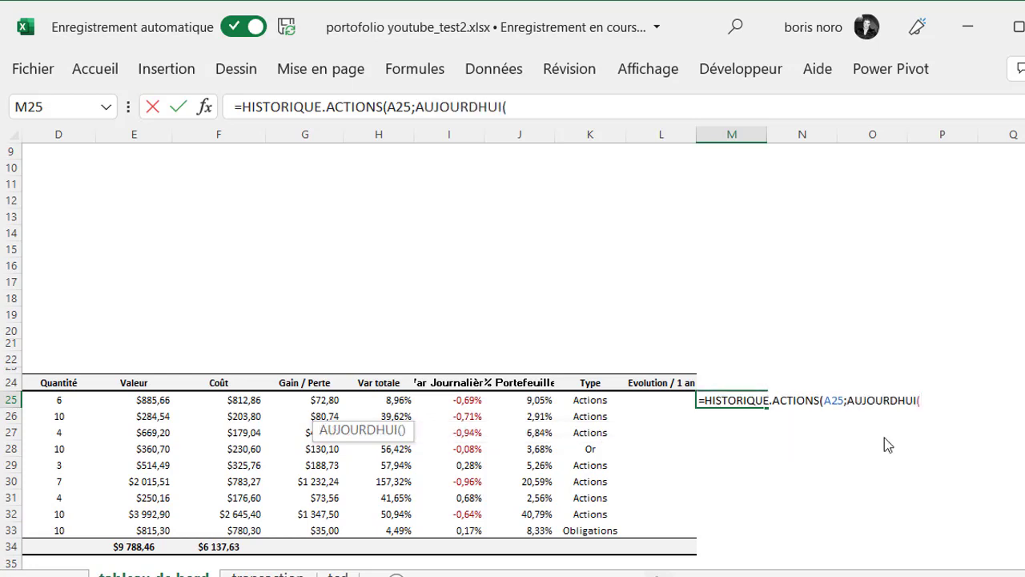
text())
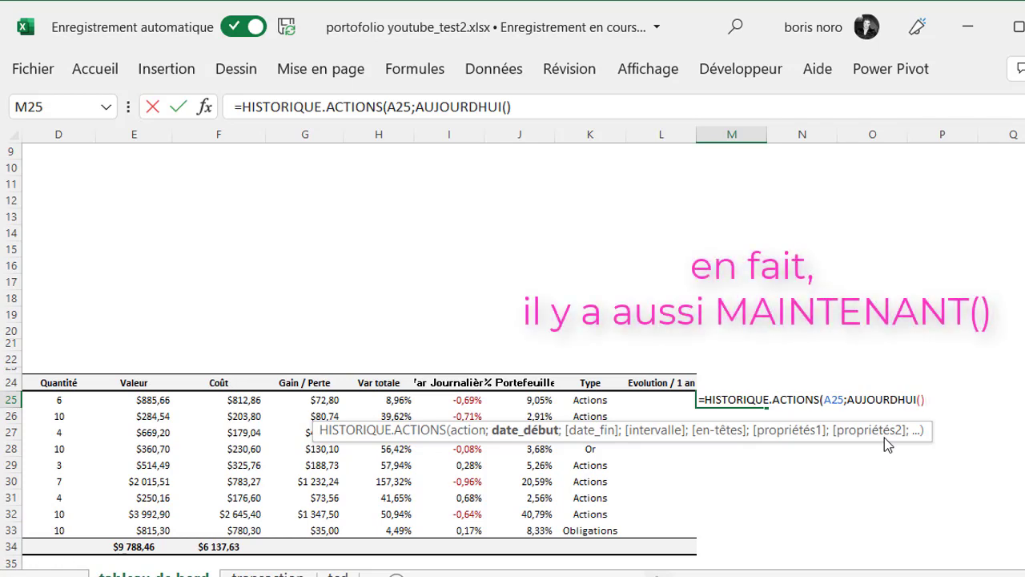
text(-3 65)
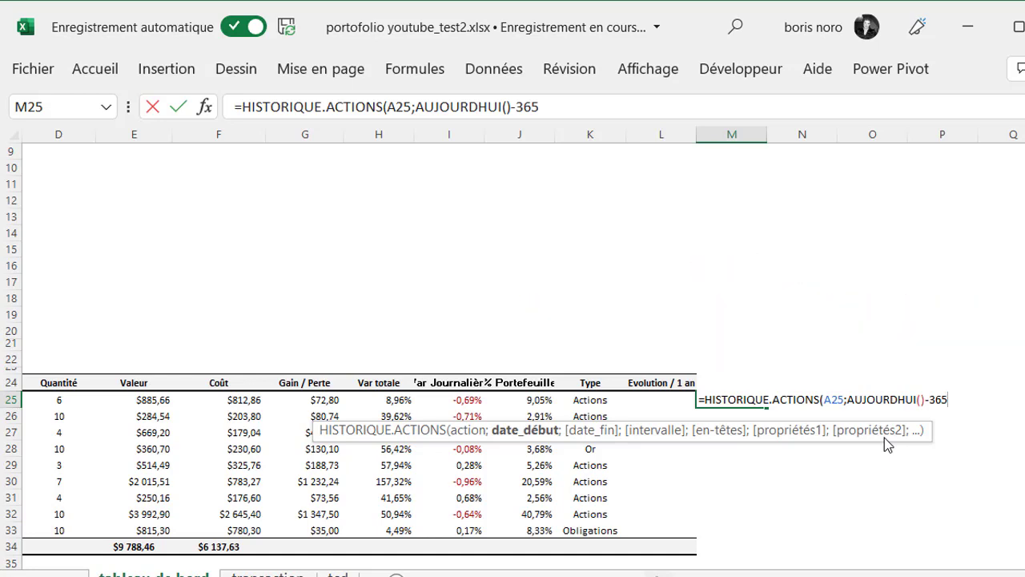
text(;)
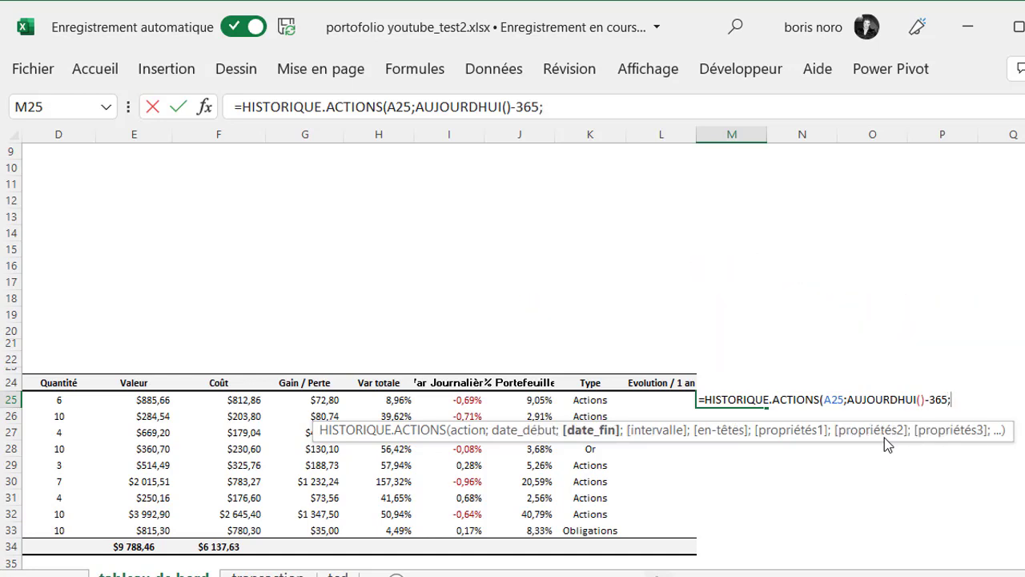
text(a)
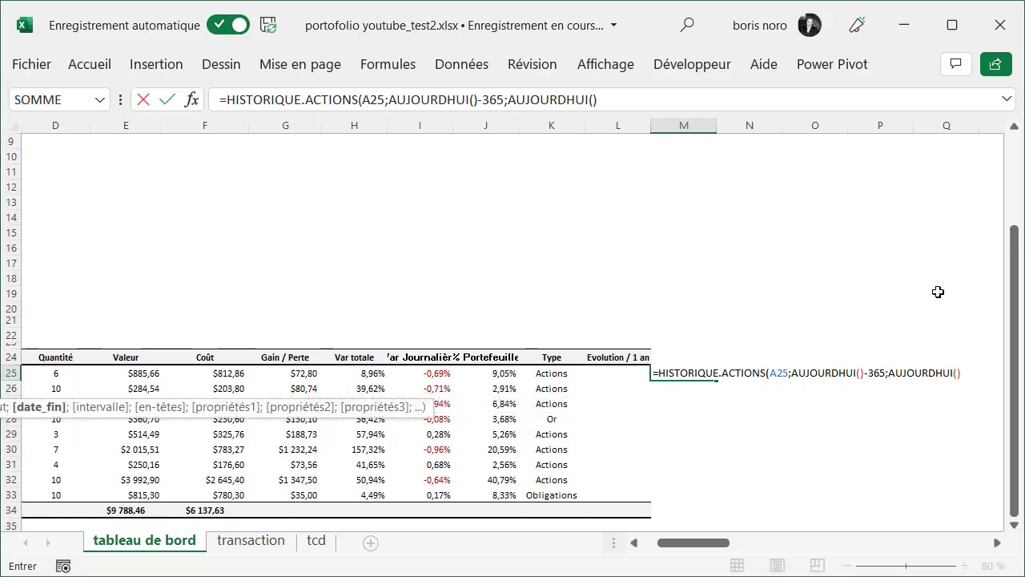
Complete the M25 formula with the monthly interval (2) and no column header (0)
text(;)
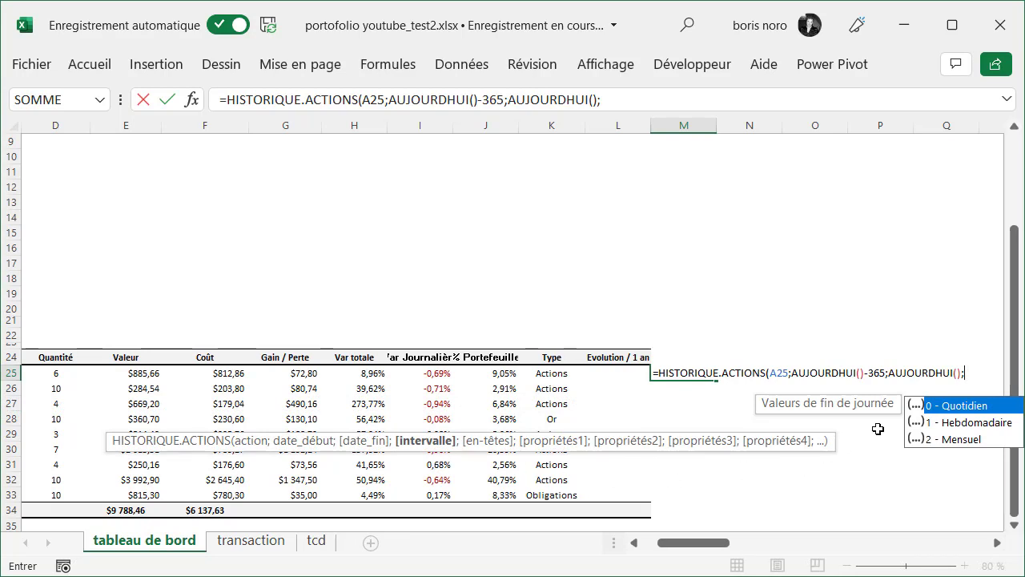
double_click(946, 440)
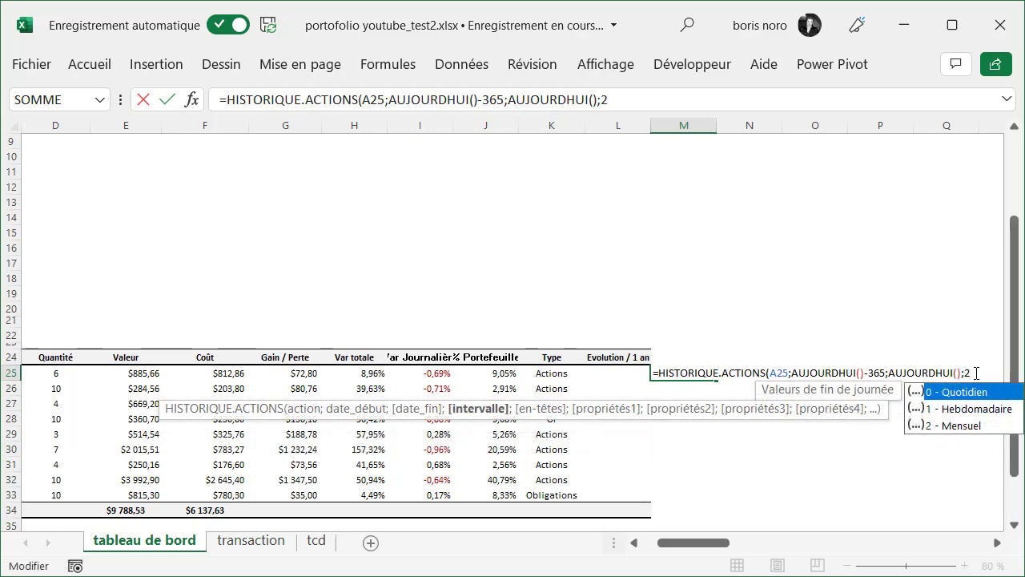
text(;)
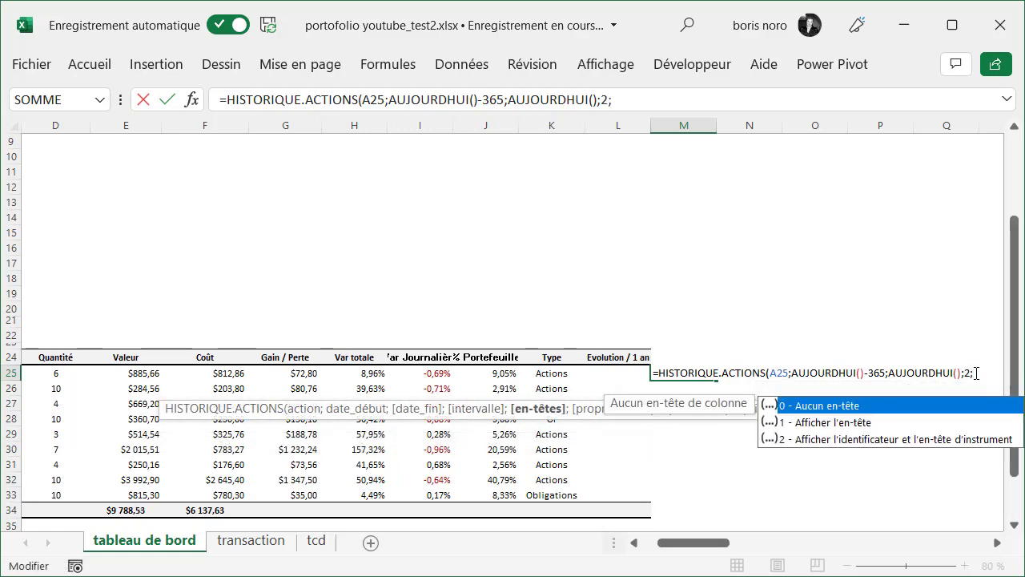
double_click(859, 406)
text())
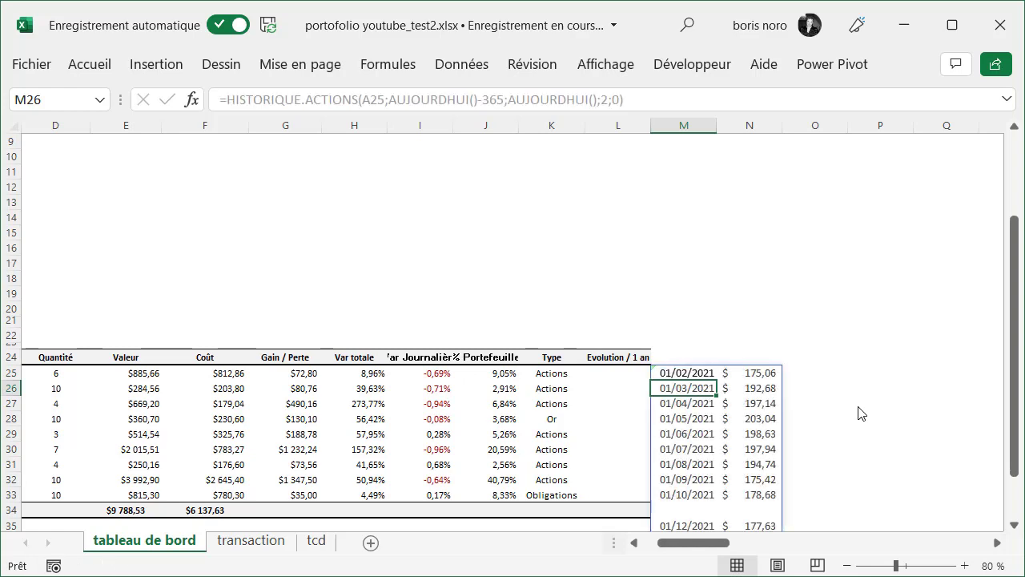
drag(1012, 320, 1013, 360)
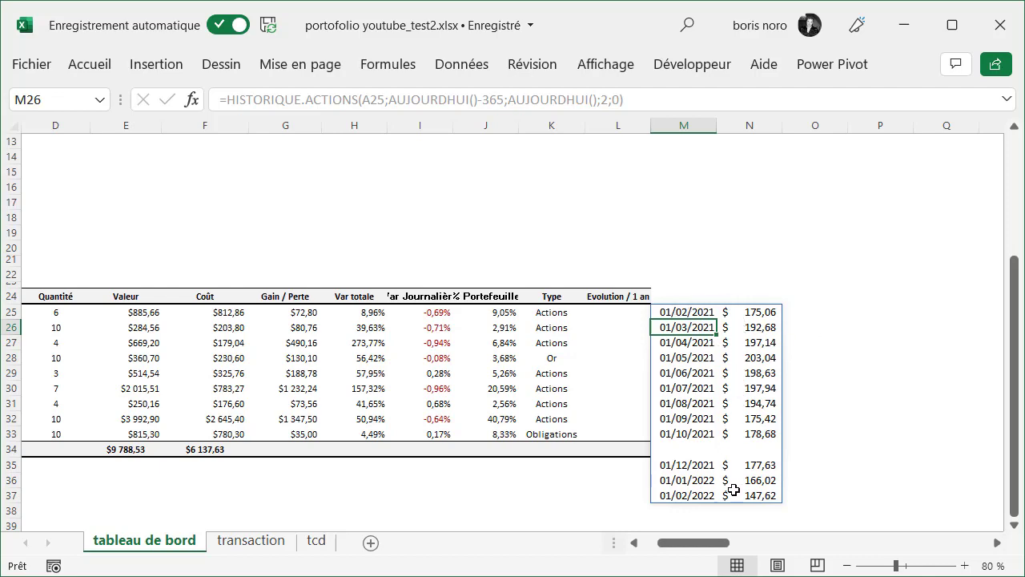
Change M25 to =TRANSPOSE(HISTORIQUE.ACTIONS(A25;AUJOURDHUI()-365;AUJOURDHUI();2;0;1)) and copy the formula down to M33
click(692, 312)
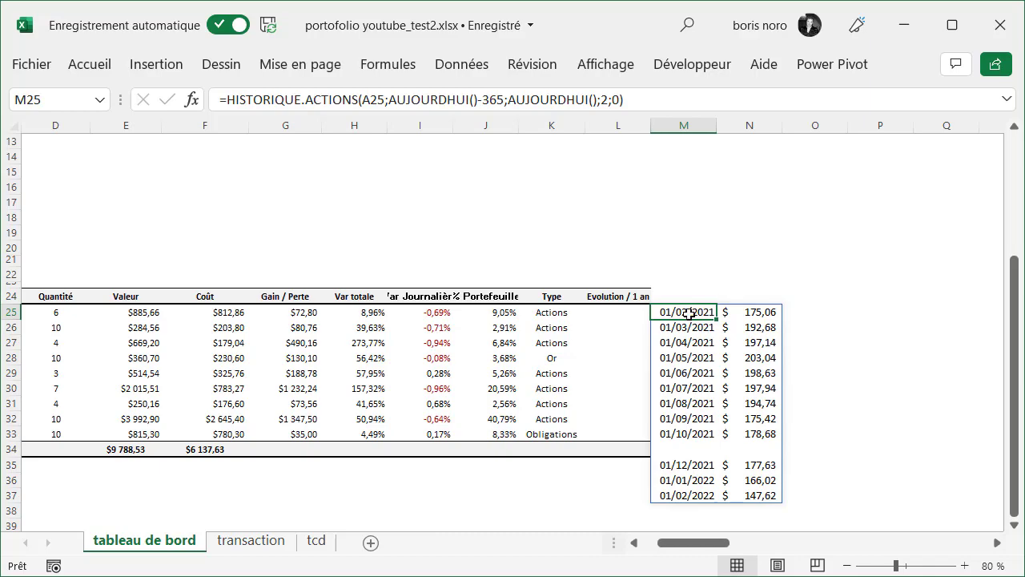
click(227, 101)
text(tr)
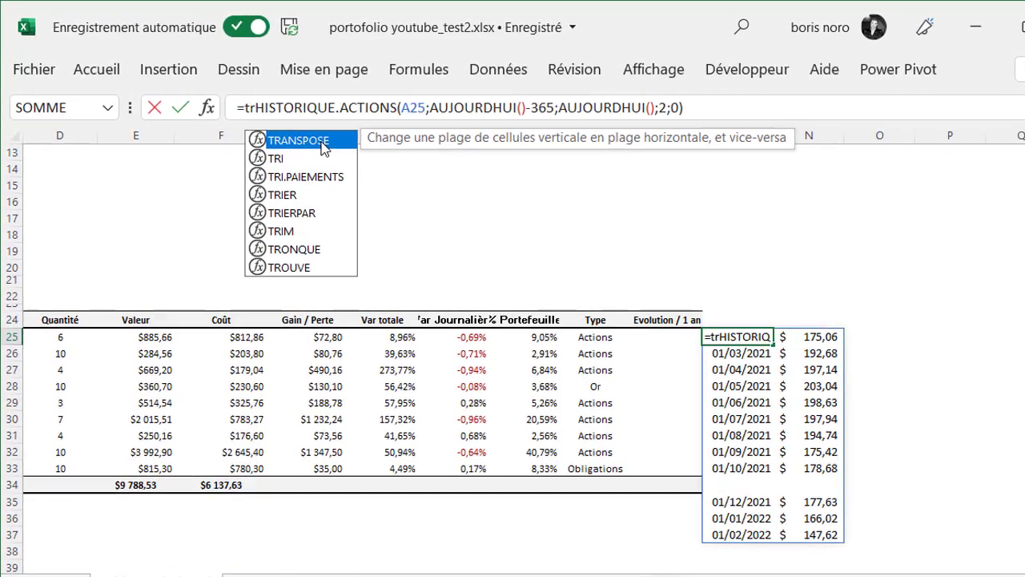
double_click(325, 130)
text())
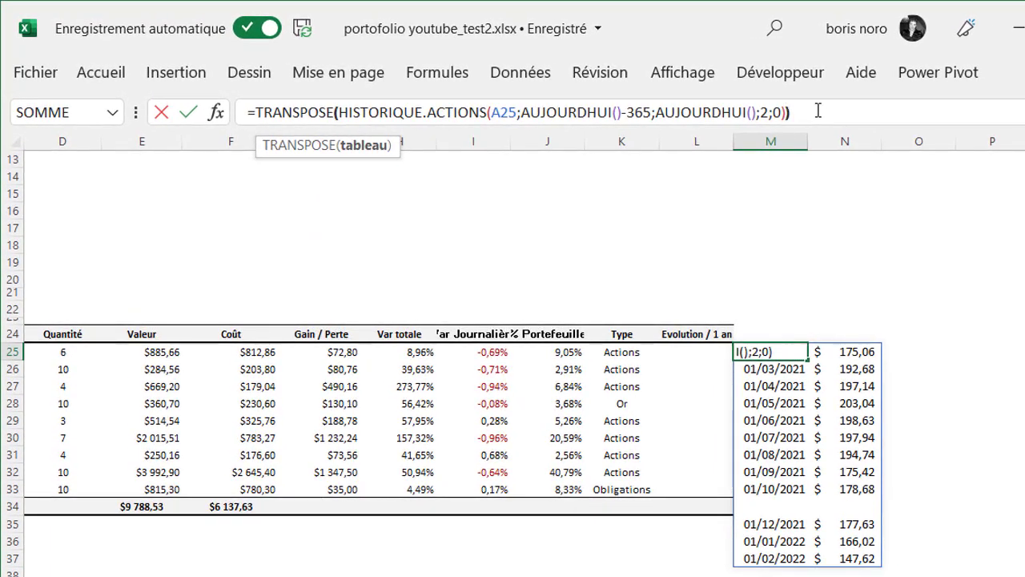
key(Return)
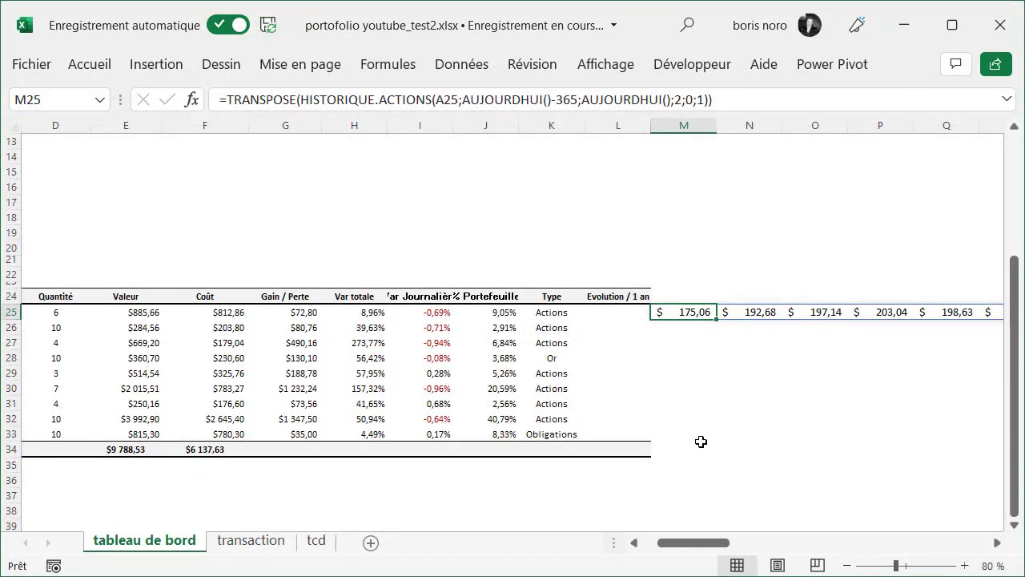
drag(713, 316, 703, 441)
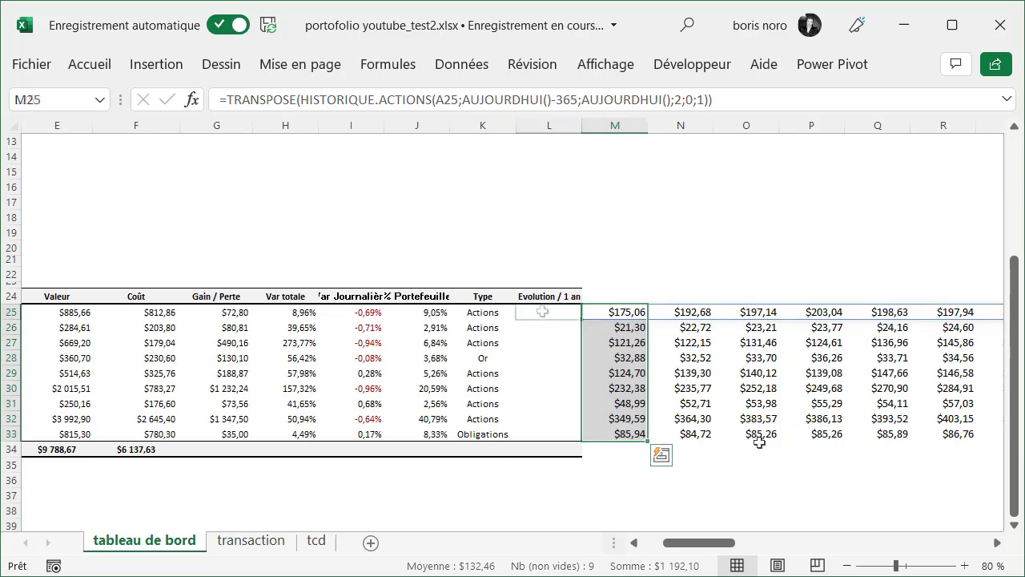
Insert a line sparkline in L25 from the data range M25:Y25 and copy it down to L33
key(Left)
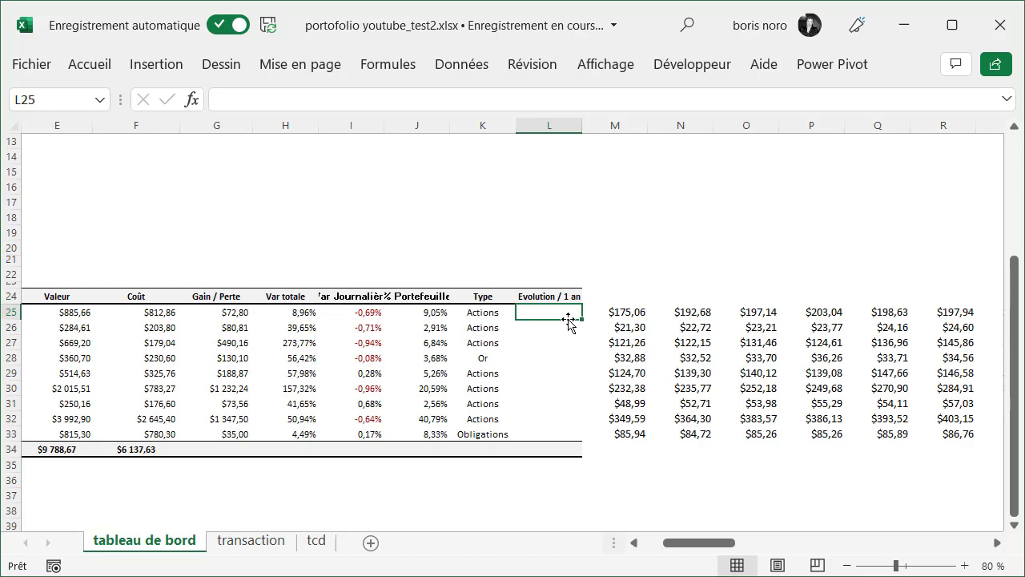
click(166, 69)
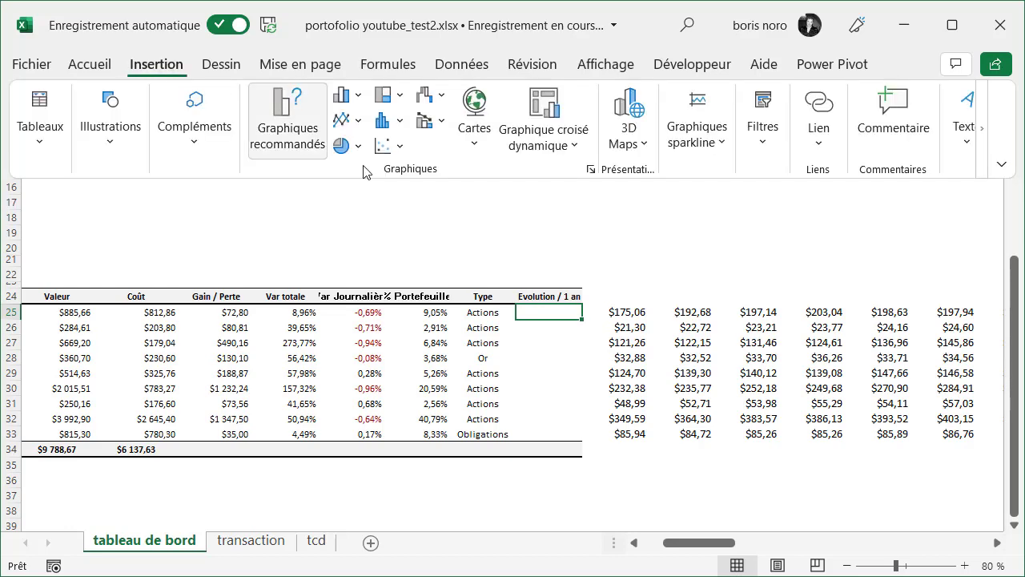
click(711, 140)
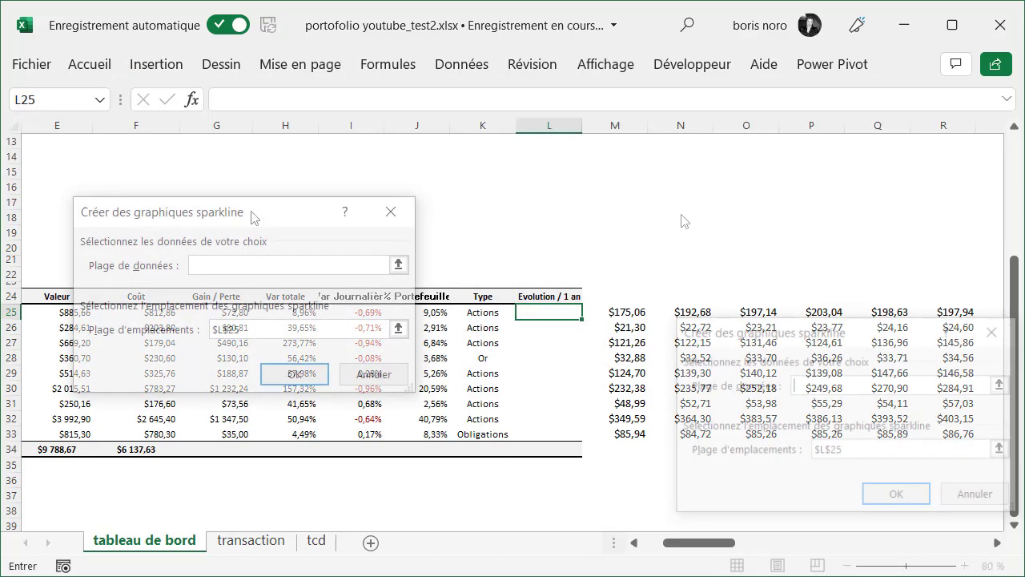
click(399, 265)
drag(617, 312, 834, 317)
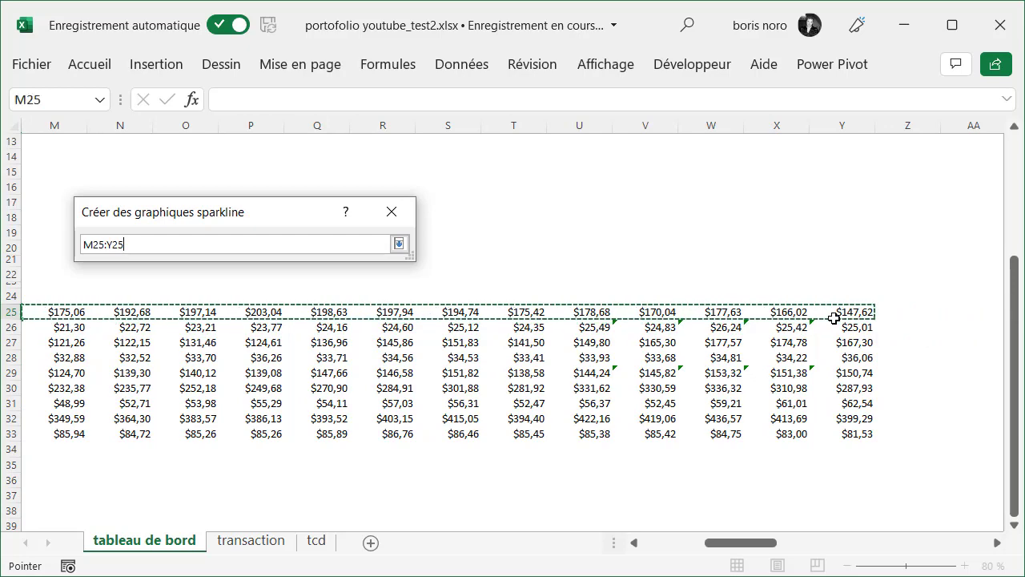
key(Return)
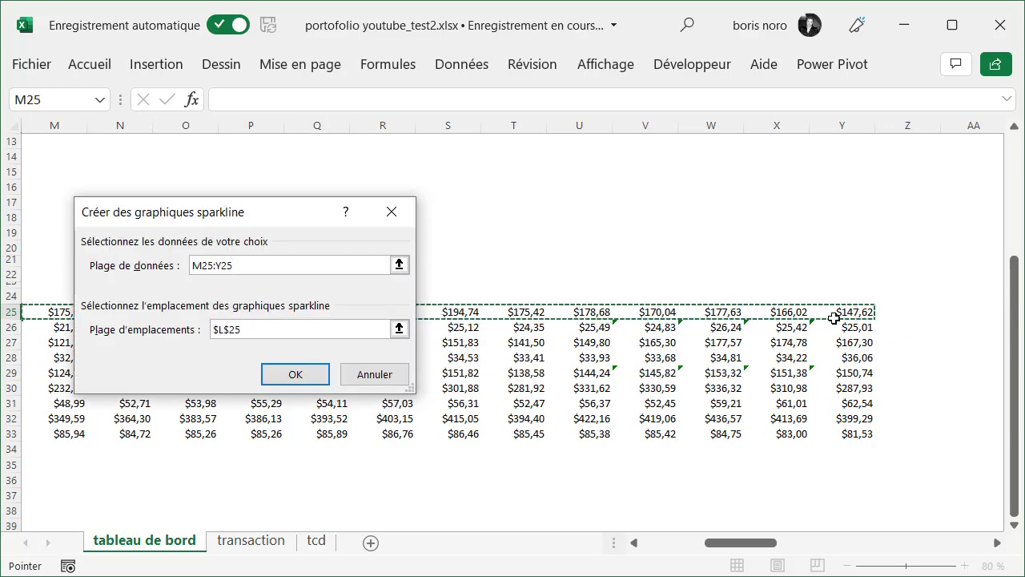
click(298, 375)
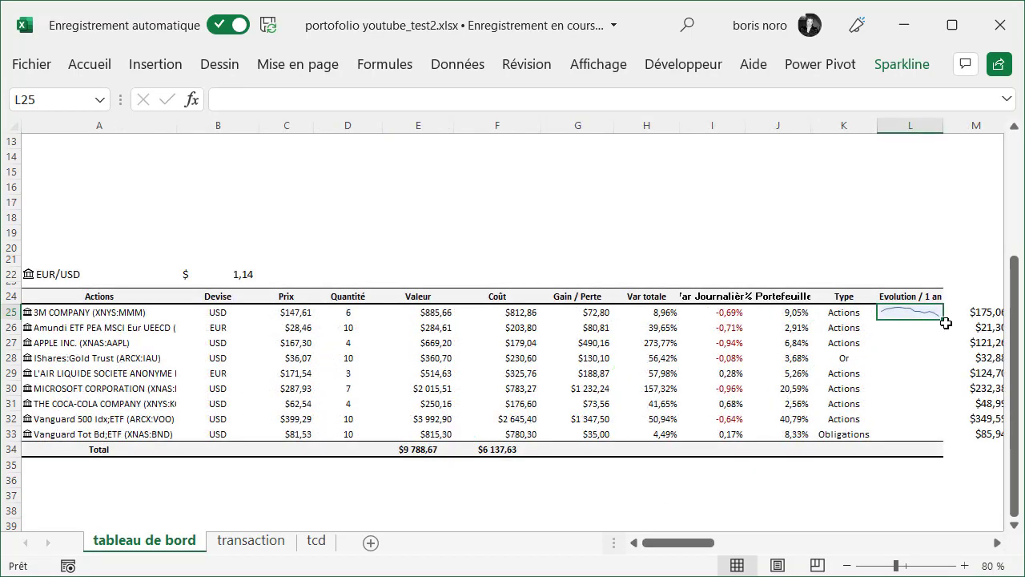
drag(944, 320, 940, 433)
click(887, 490)
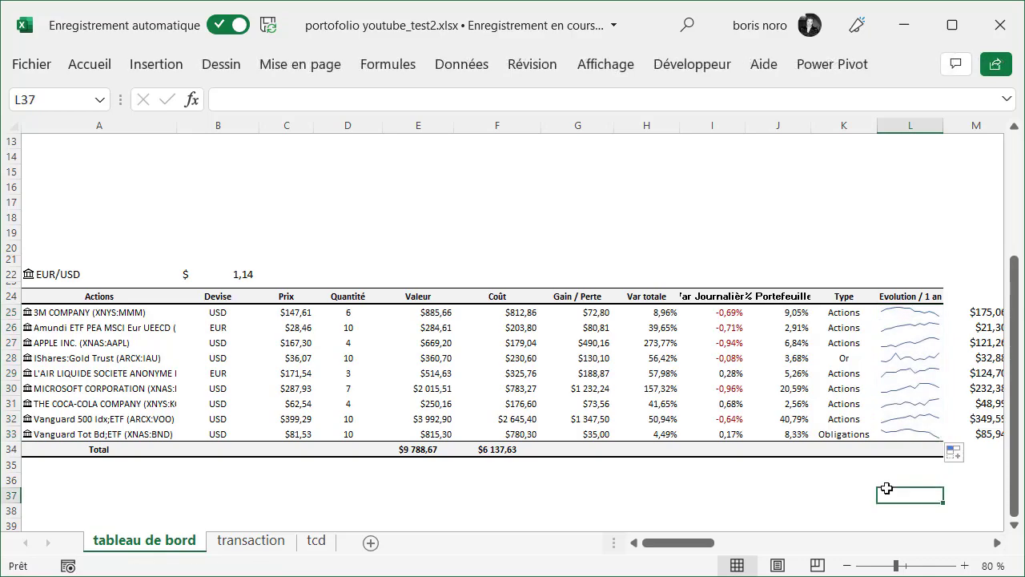
Set the font colour of the historical prices in M25:Y33 to white
scroll(480, 361, right, 10)
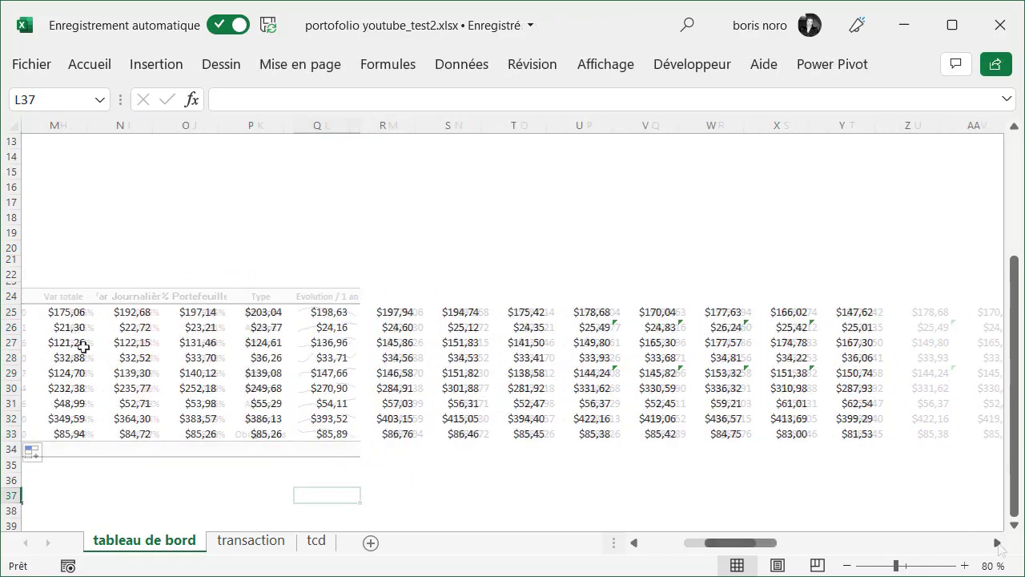
drag(55, 313, 861, 433)
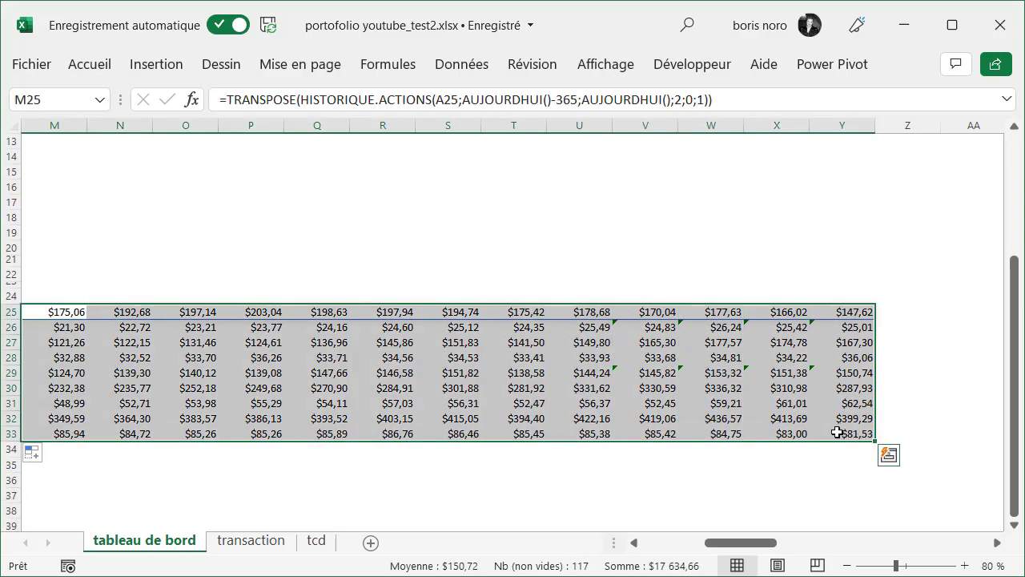
click(86, 67)
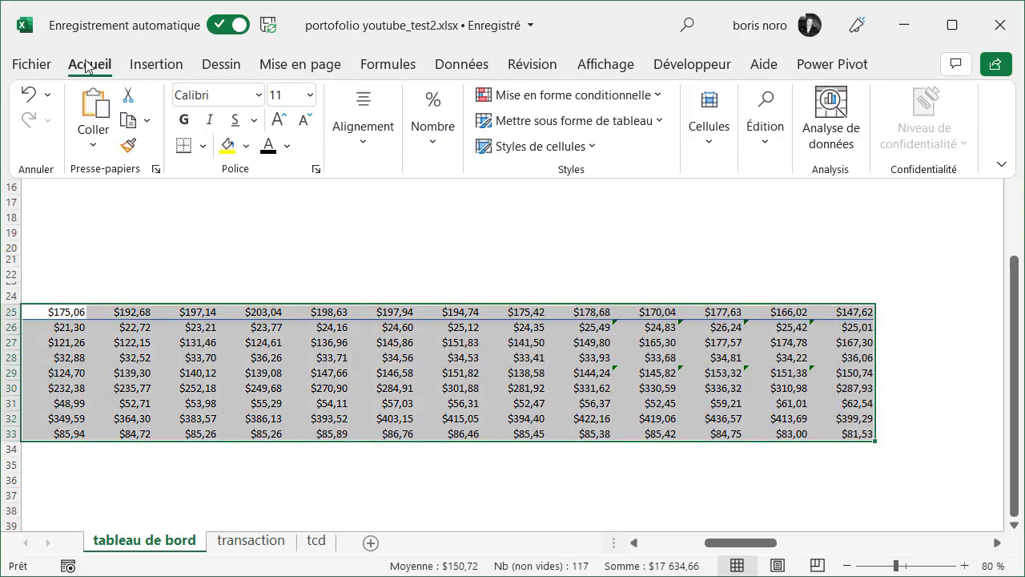
click(287, 146)
click(265, 227)
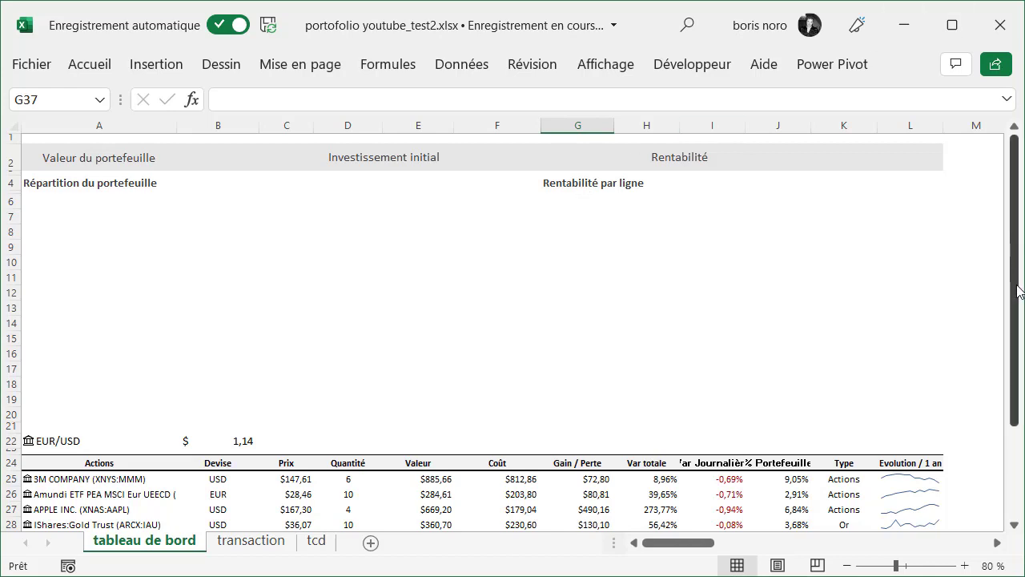
Create a PivotTable from A24:K33 of the tableau de bord sheet, placed on the existing tcd sheet at A3
drag(1015, 292, 1015, 329)
drag(71, 359, 849, 497)
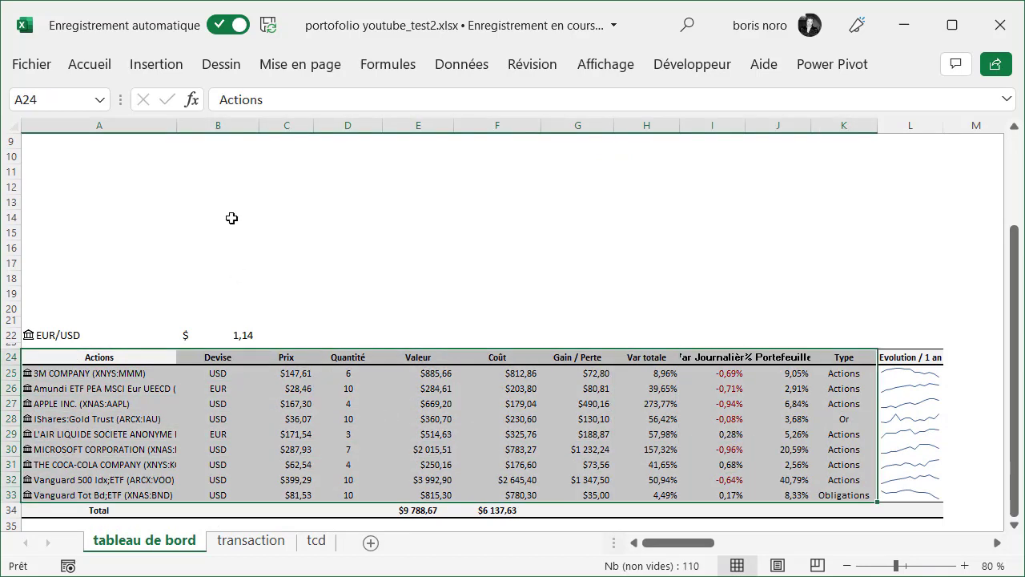
click(158, 64)
click(40, 144)
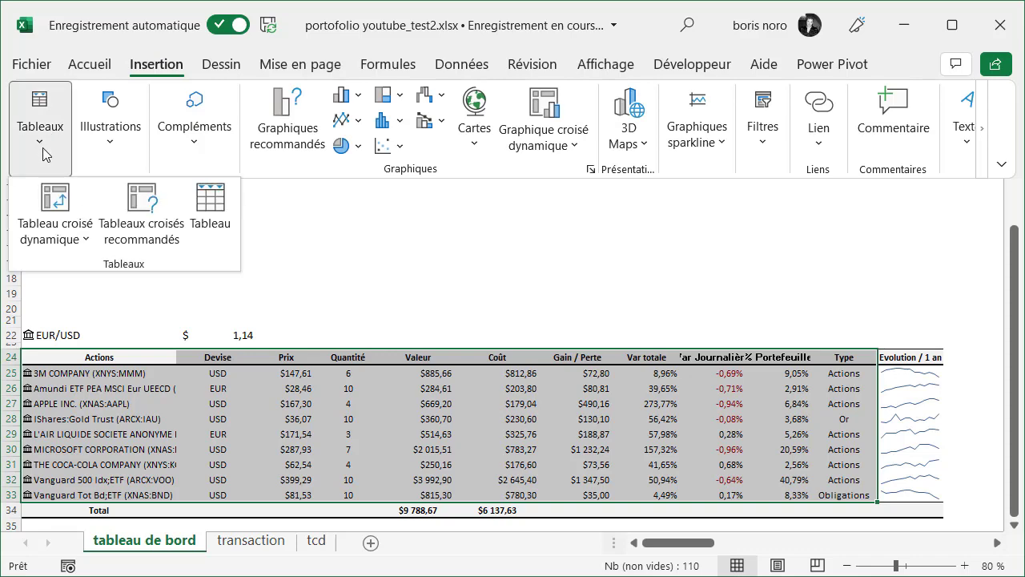
click(76, 238)
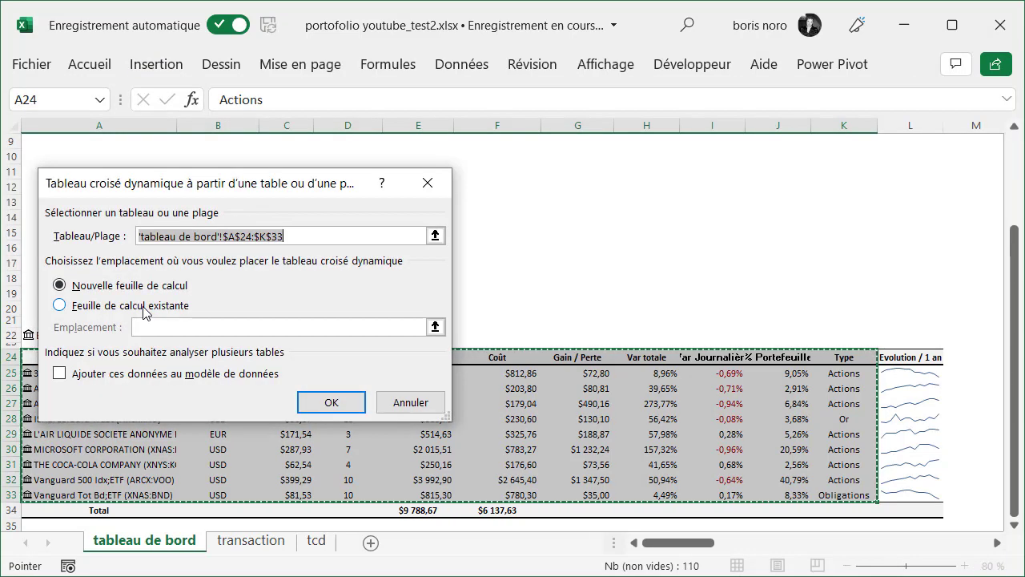
click(144, 312)
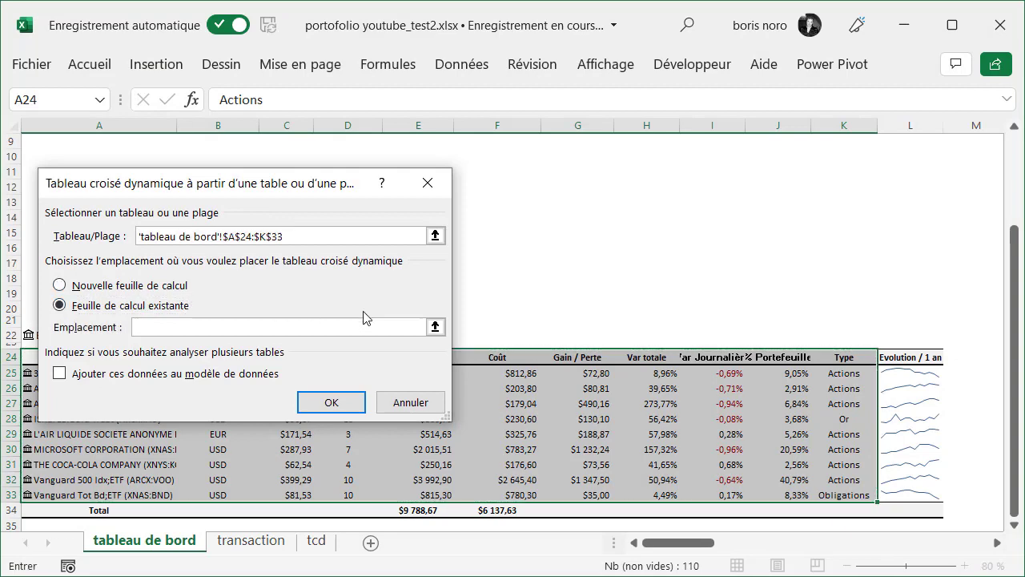
click(435, 327)
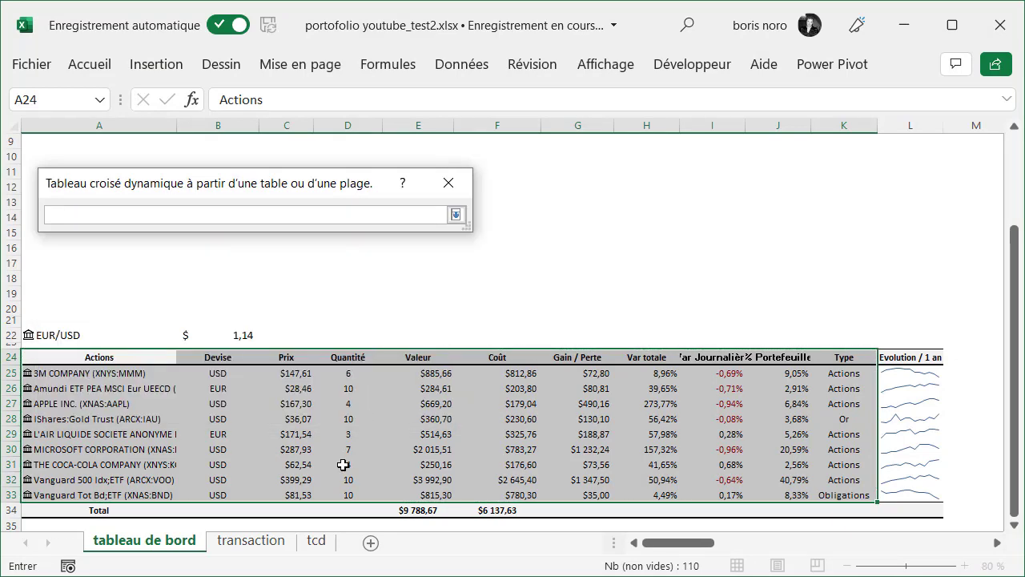
click(319, 545)
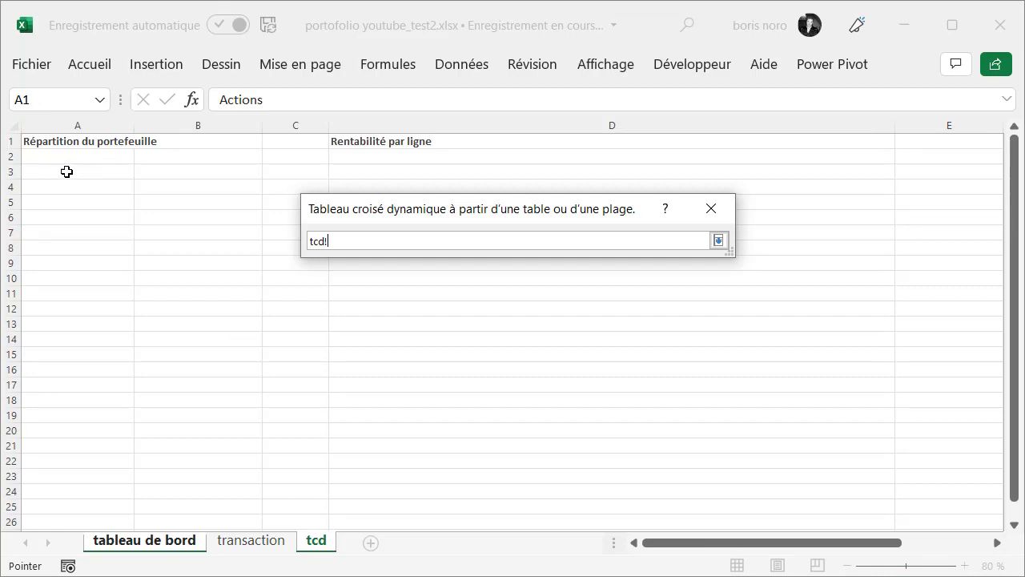
click(67, 172)
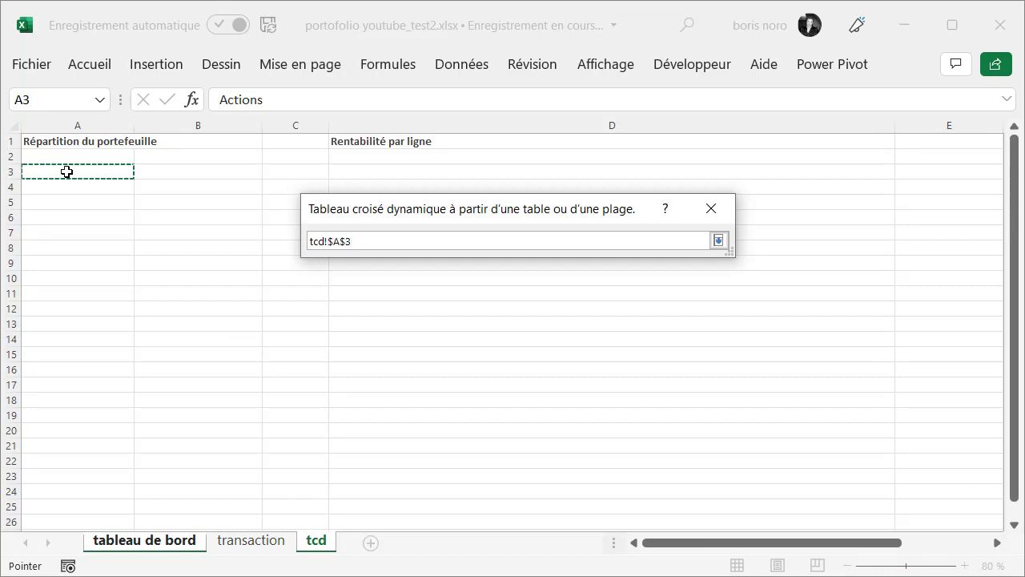
key(Return)
click(609, 429)
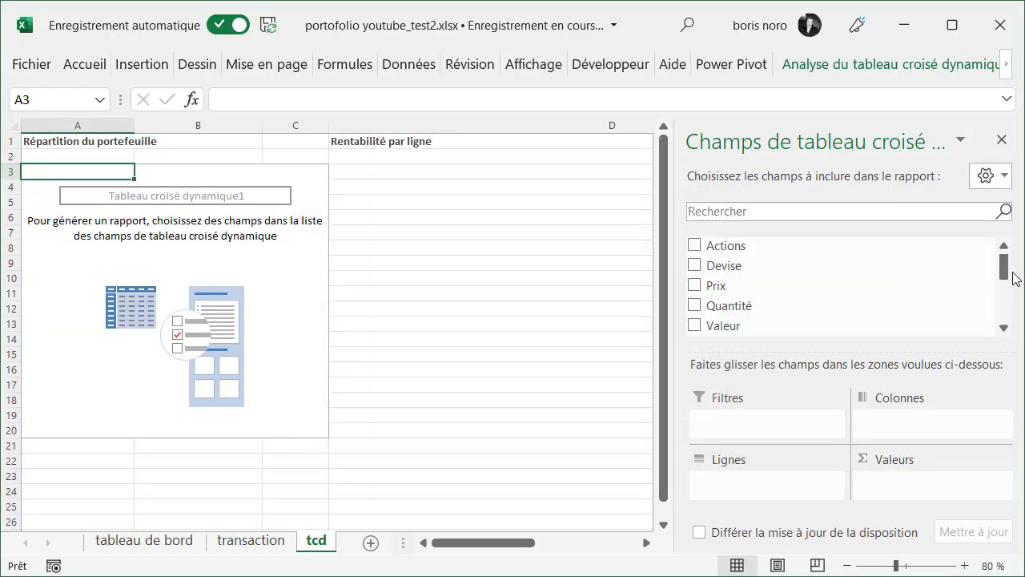
Use Type as the PivotTable's row field and the sum of % Portefeuille as its values
scroll(1008, 272, down, 5)
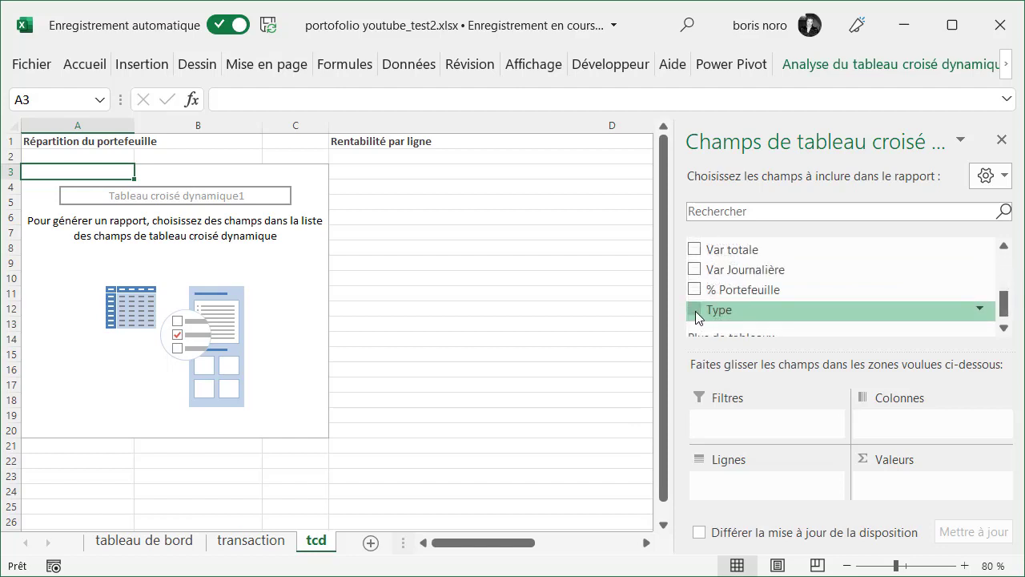
drag(696, 317, 735, 500)
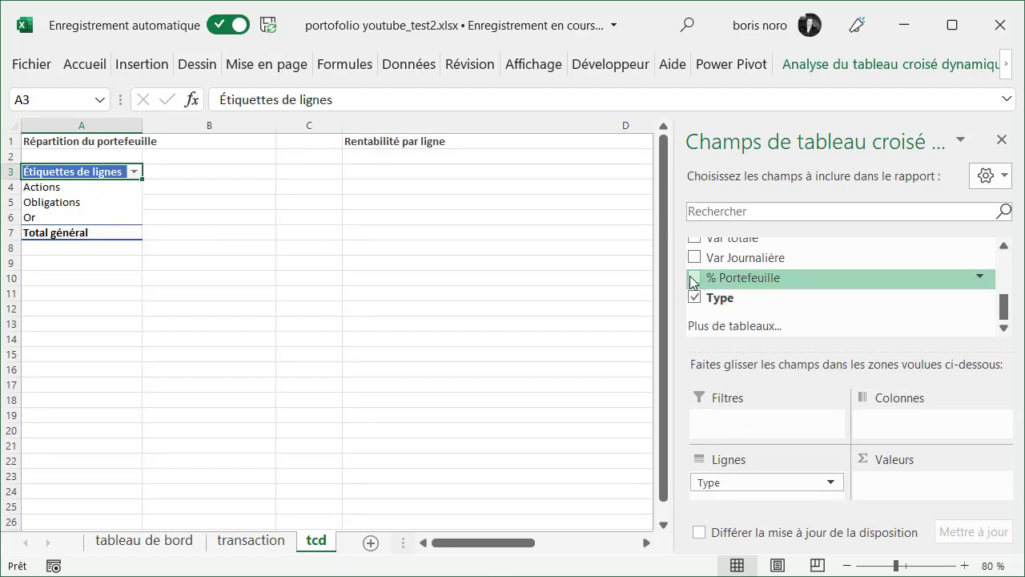
drag(694, 282, 933, 505)
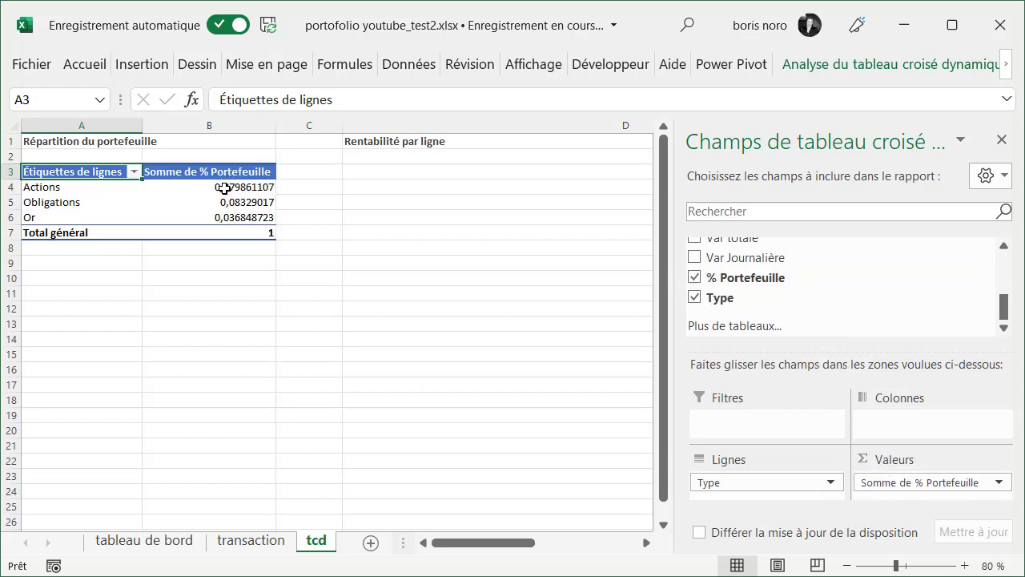
Format the PivotTable values in B4:B7 as percentages
drag(223, 192, 226, 229)
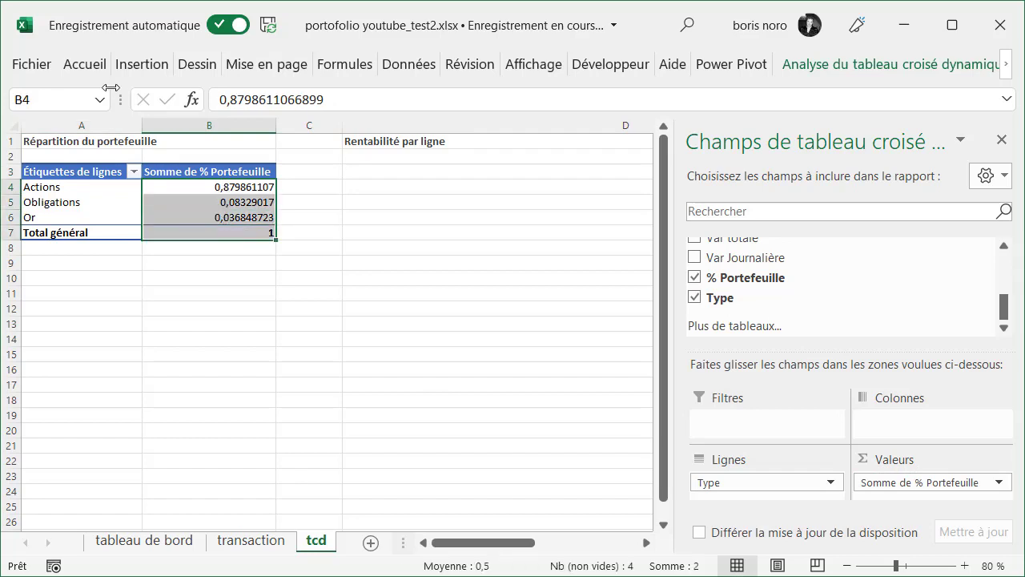
click(86, 67)
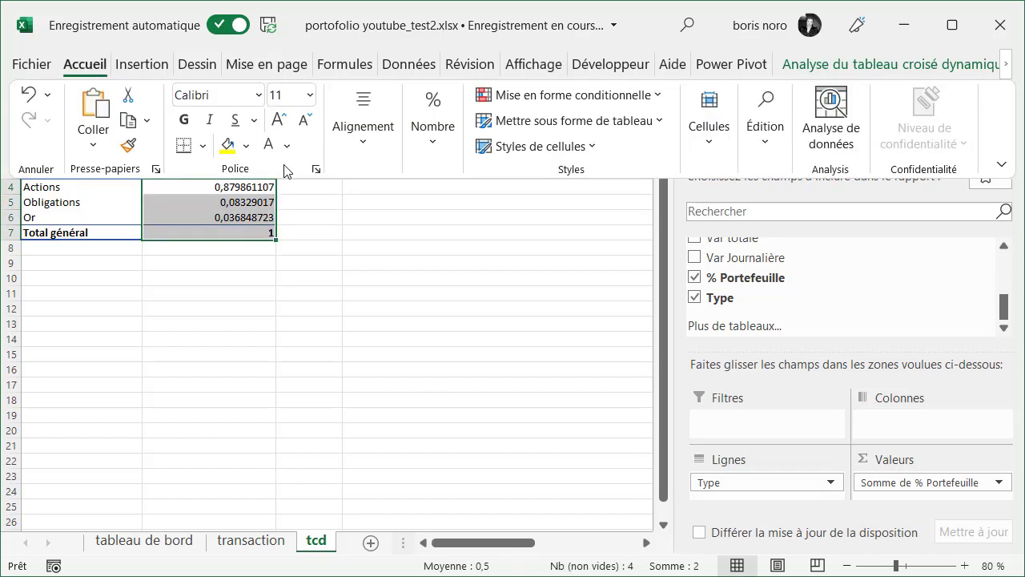
click(443, 148)
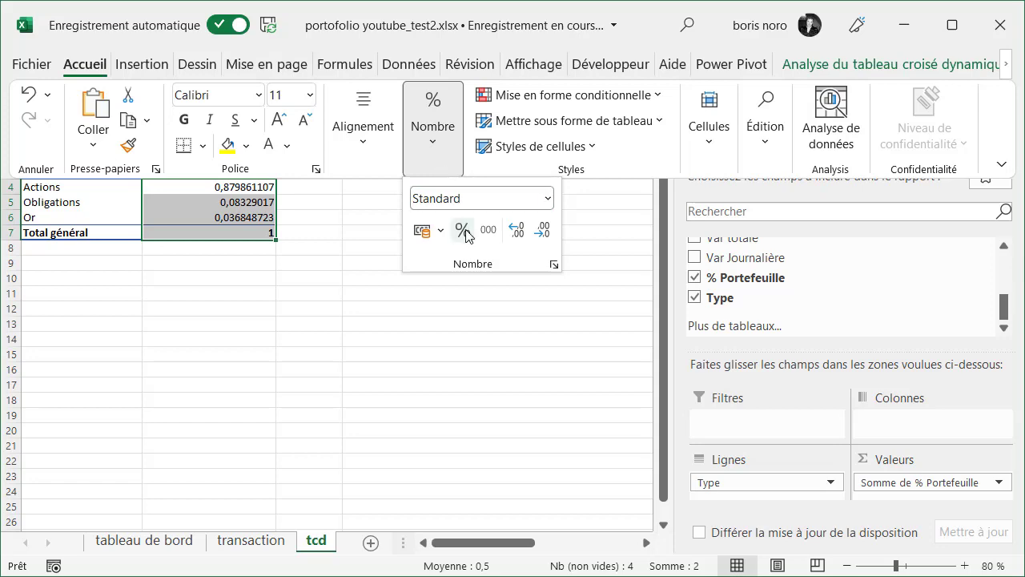
click(464, 232)
click(177, 348)
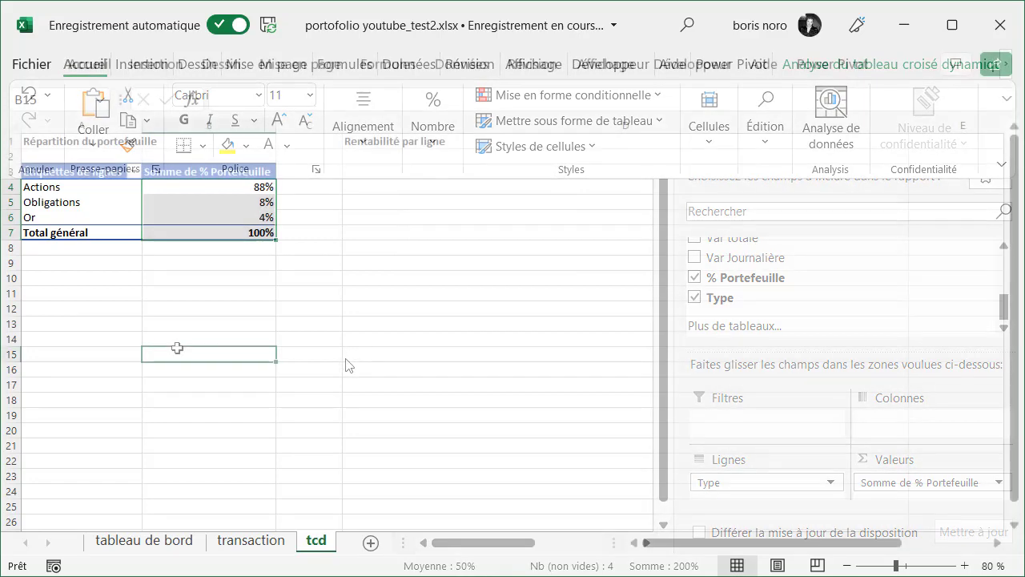
Insert a doughnut (Anneau) pivot chart from the asset type PivotTable
click(191, 186)
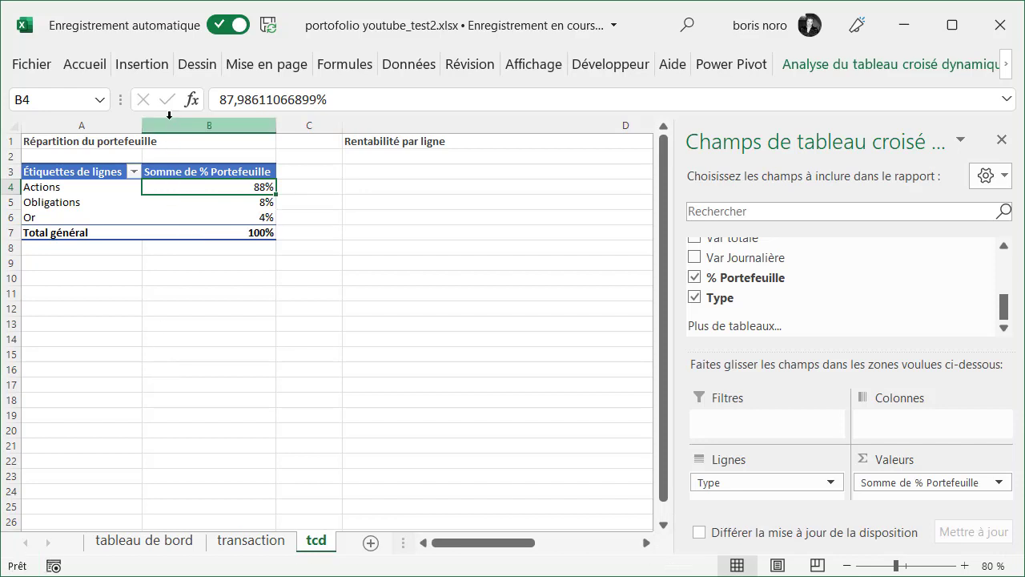
click(144, 65)
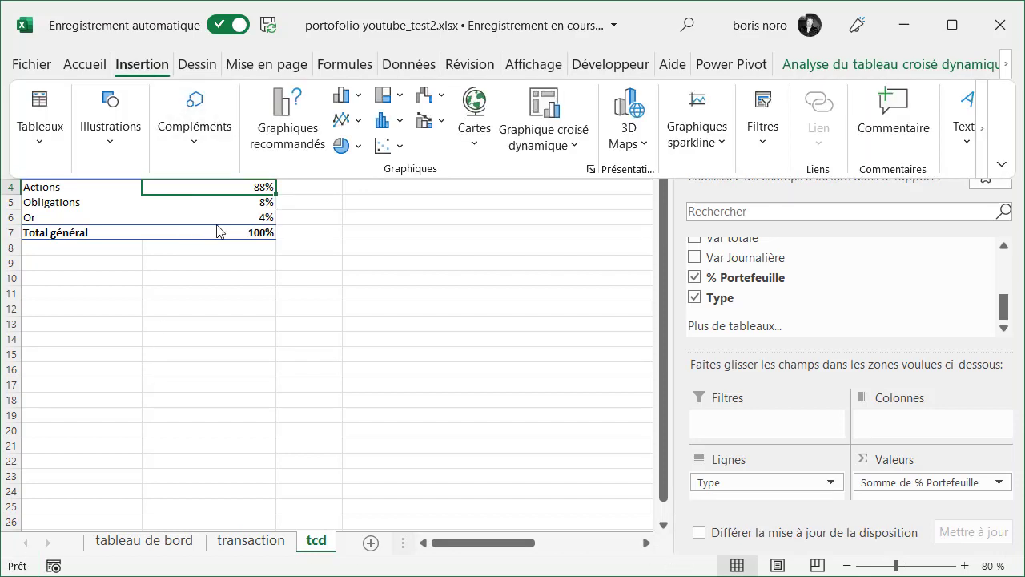
click(286, 120)
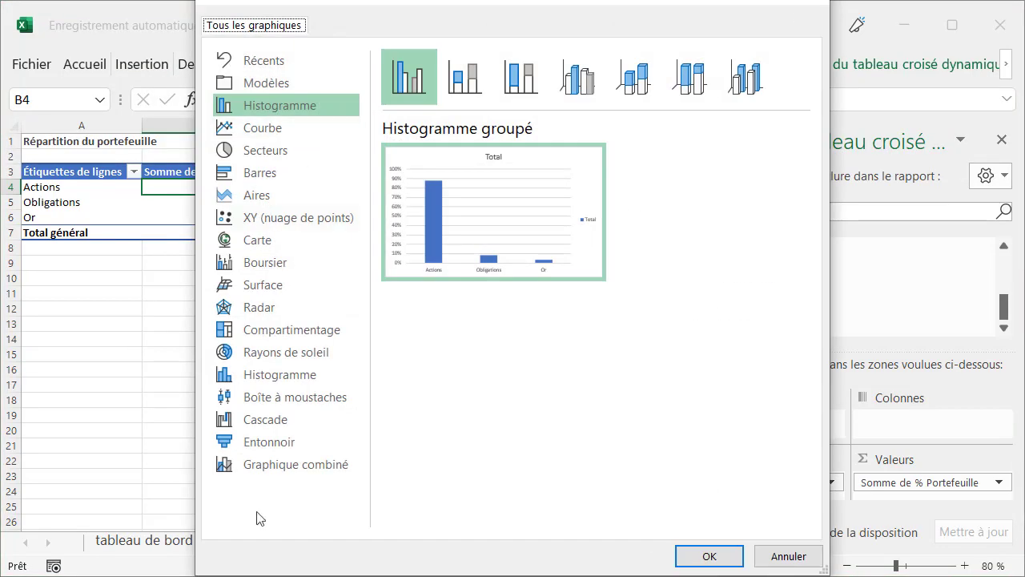
click(251, 157)
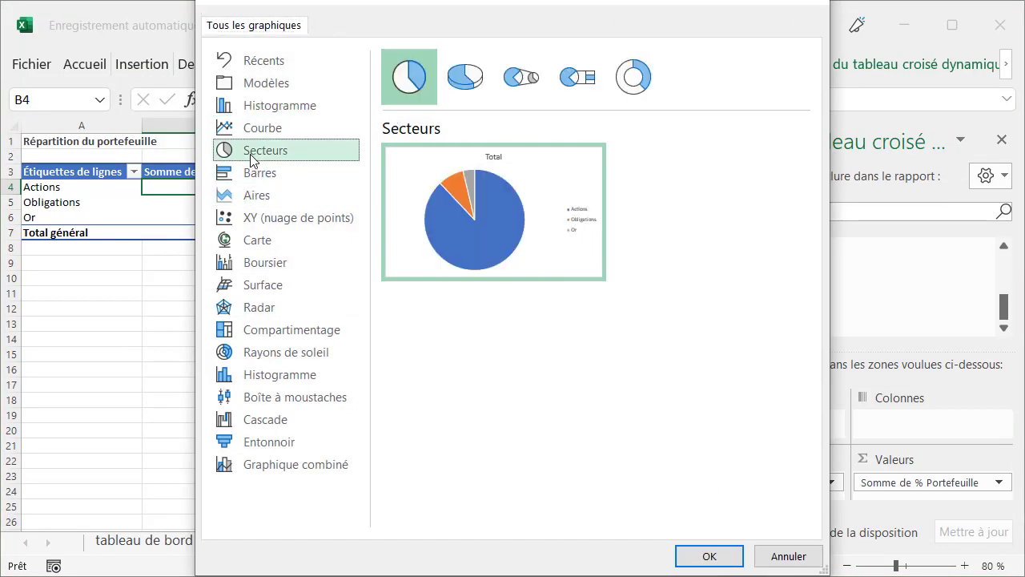
click(639, 92)
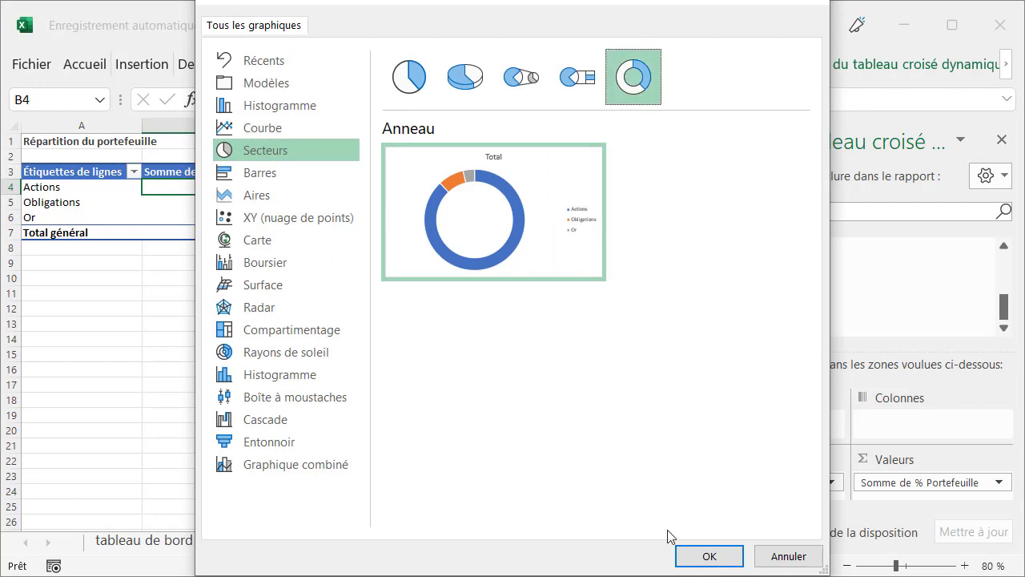
click(709, 556)
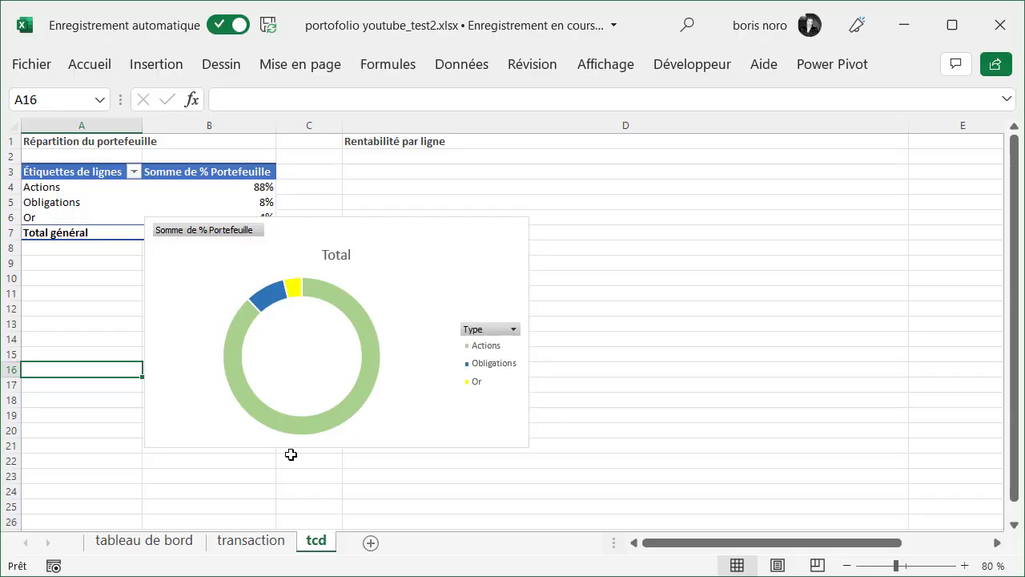
Delete the doughnut chart's Total title and hide its value field buttons
click(348, 261)
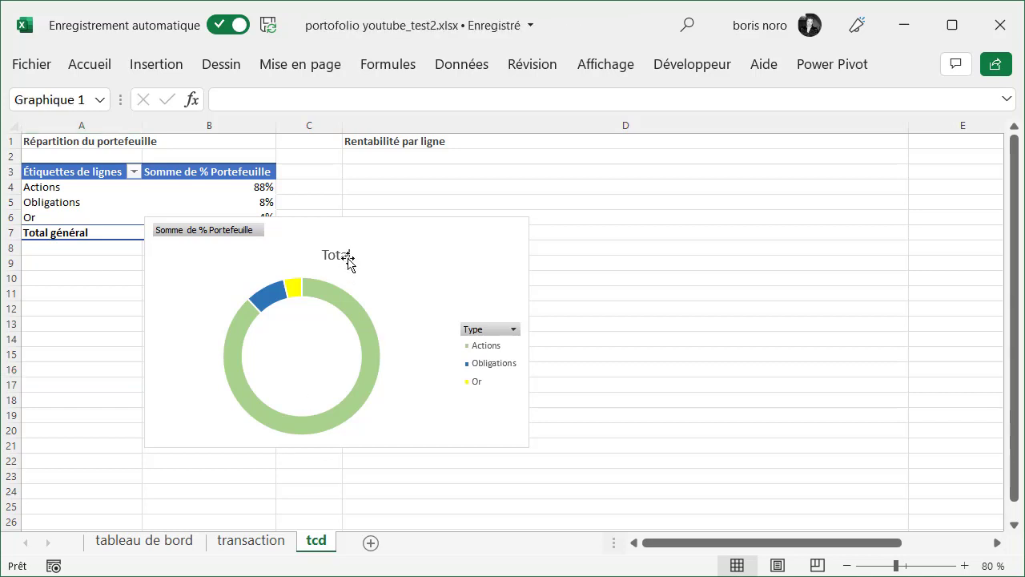
right_click(237, 236)
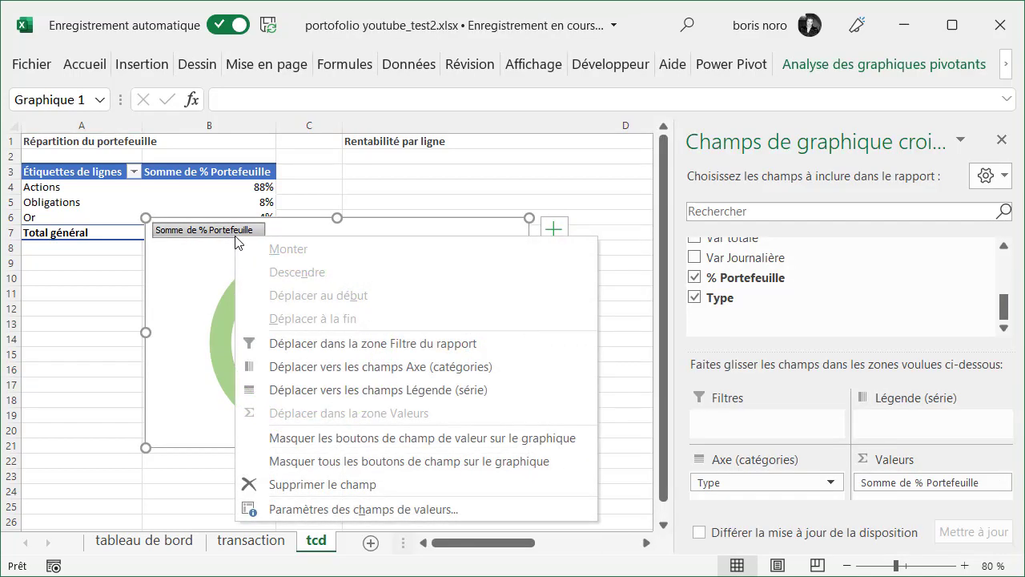
click(297, 439)
click(187, 494)
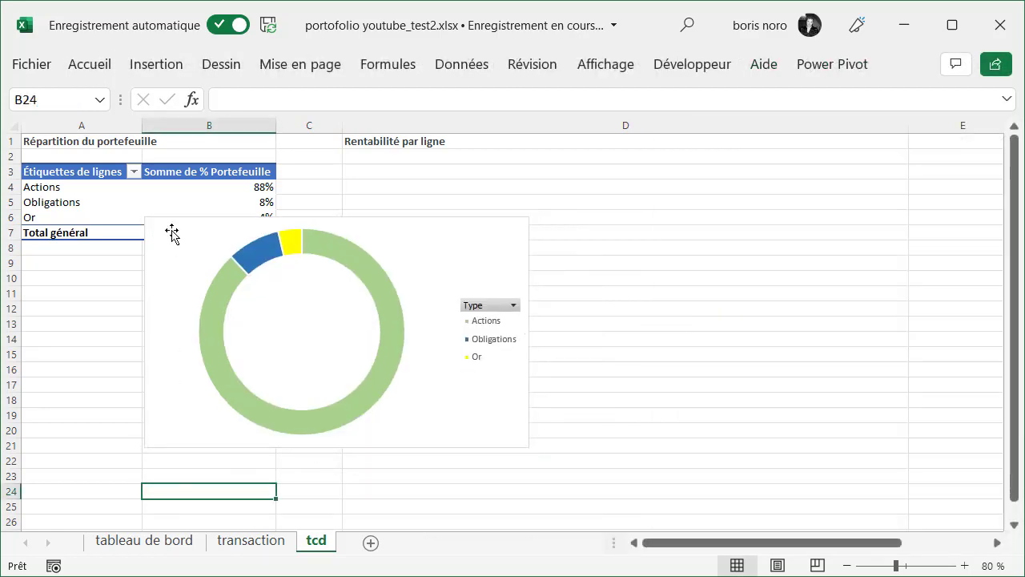
Move the doughnut chart from the tcd sheet to cell A6 of the tableau de bord sheet, under Répartition du portefeuille
right_click(172, 233)
click(217, 11)
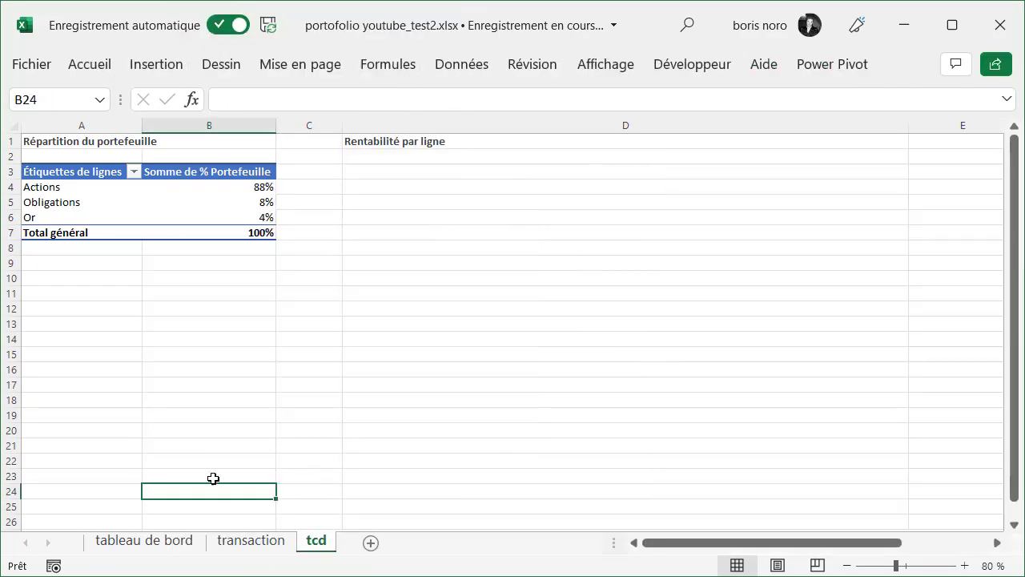
click(168, 547)
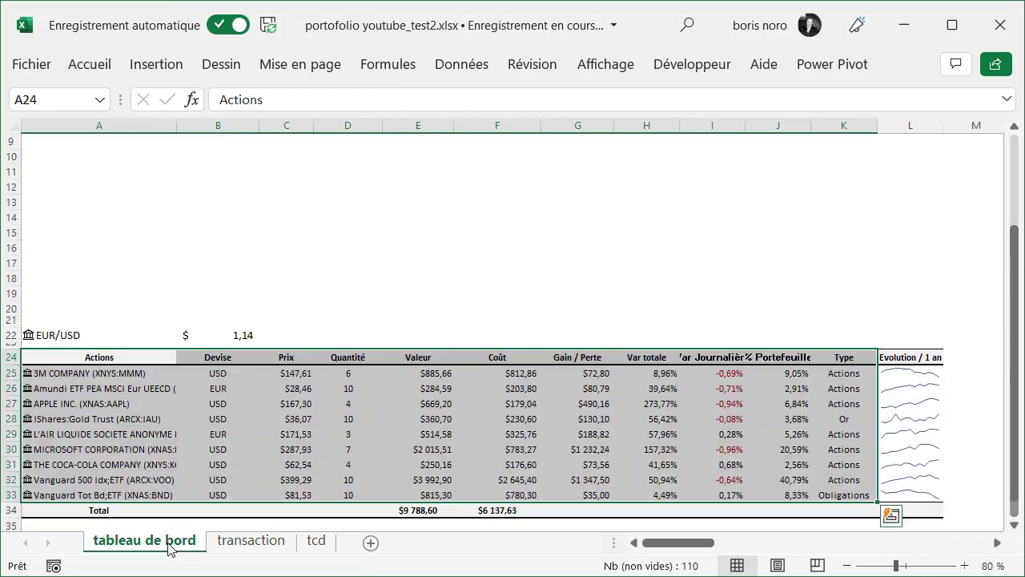
drag(1008, 330, 1009, 223)
click(61, 205)
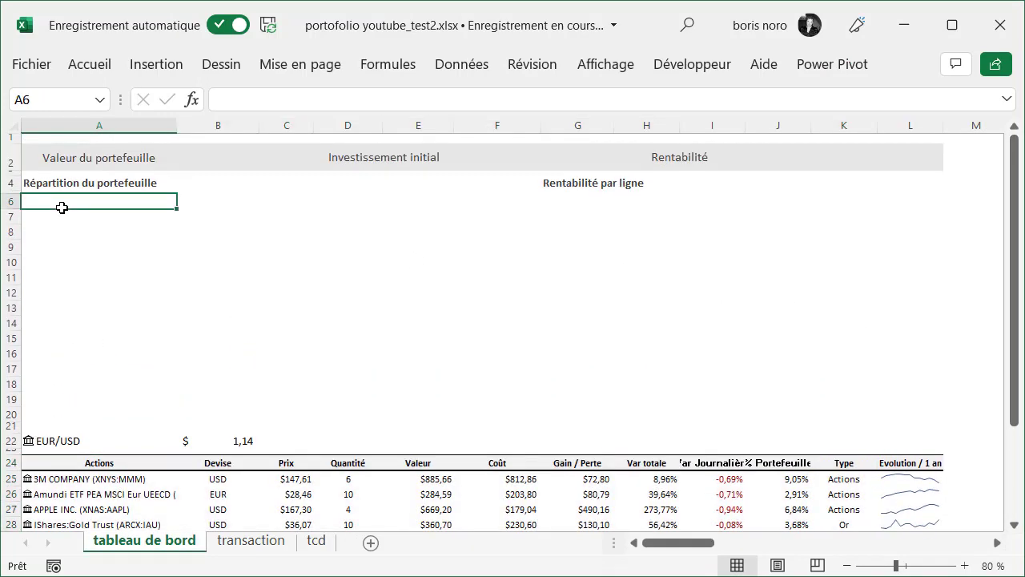
right_click(61, 205)
click(108, 115)
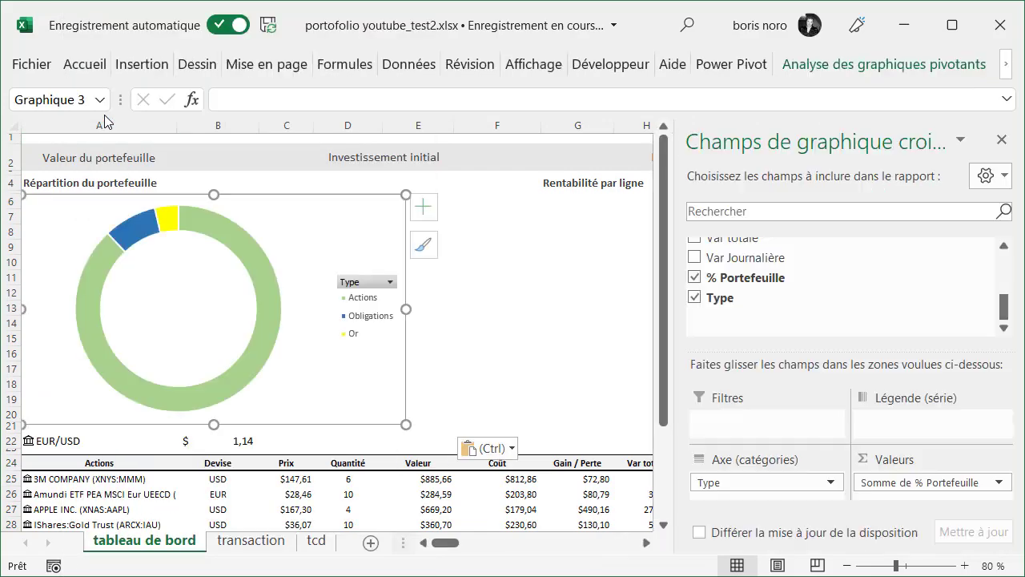
click(465, 397)
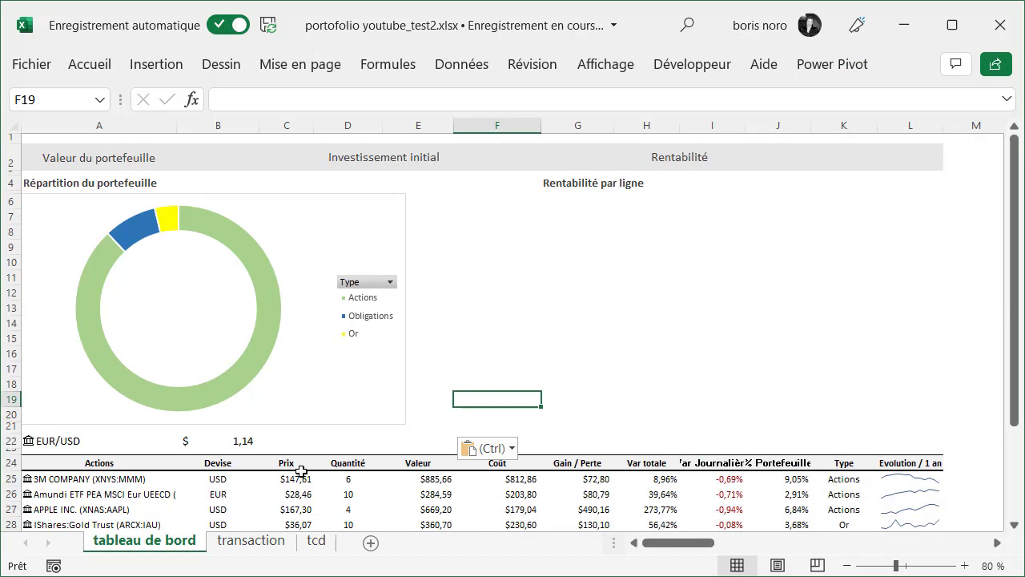
Copy the PivotTable in A3:B7 of the tcd sheet and paste it at D3, under Rentabilité par ligne
click(317, 542)
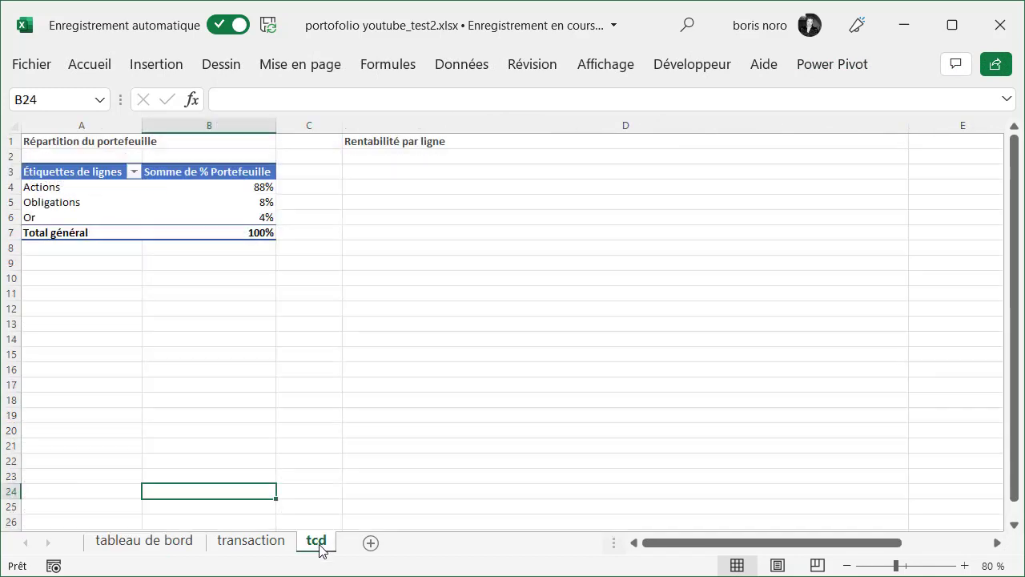
drag(68, 171, 201, 232)
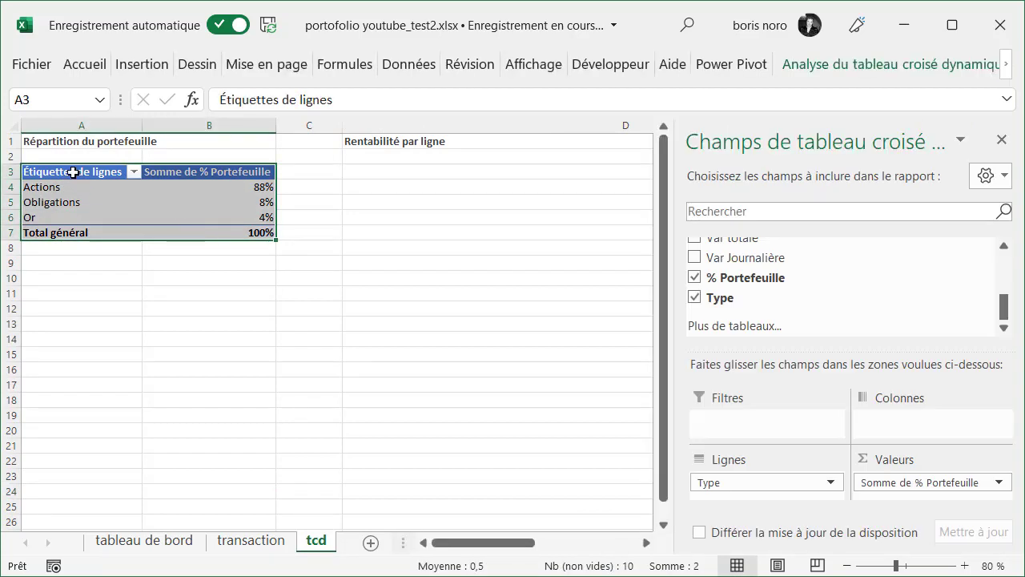
right_click(72, 172)
click(98, 185)
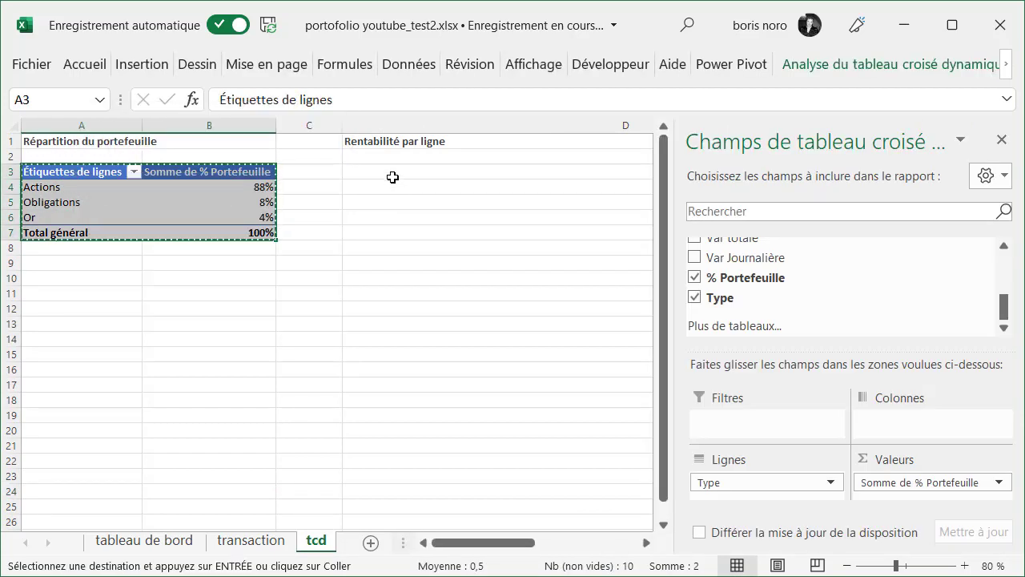
click(392, 173)
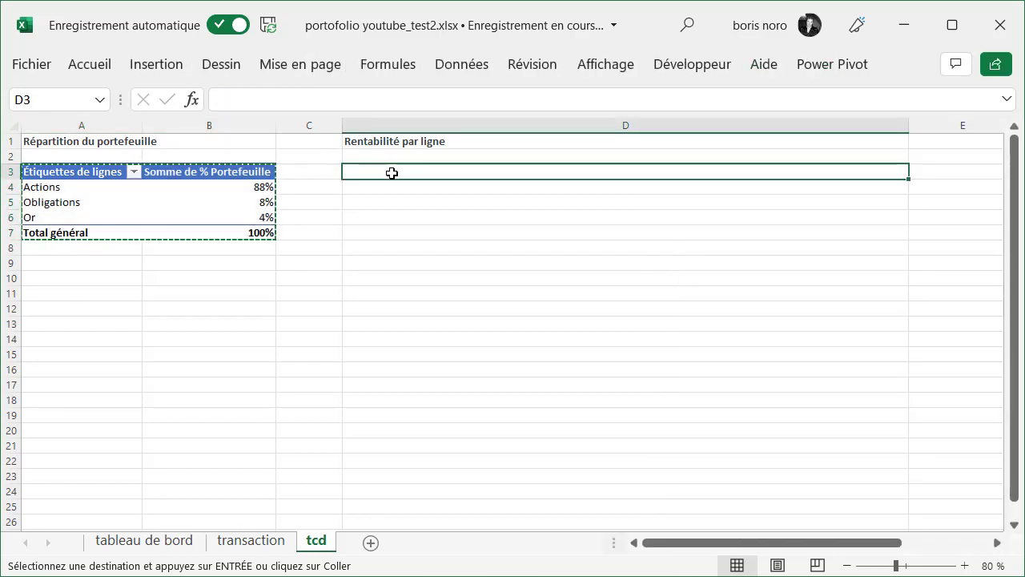
right_click(391, 173)
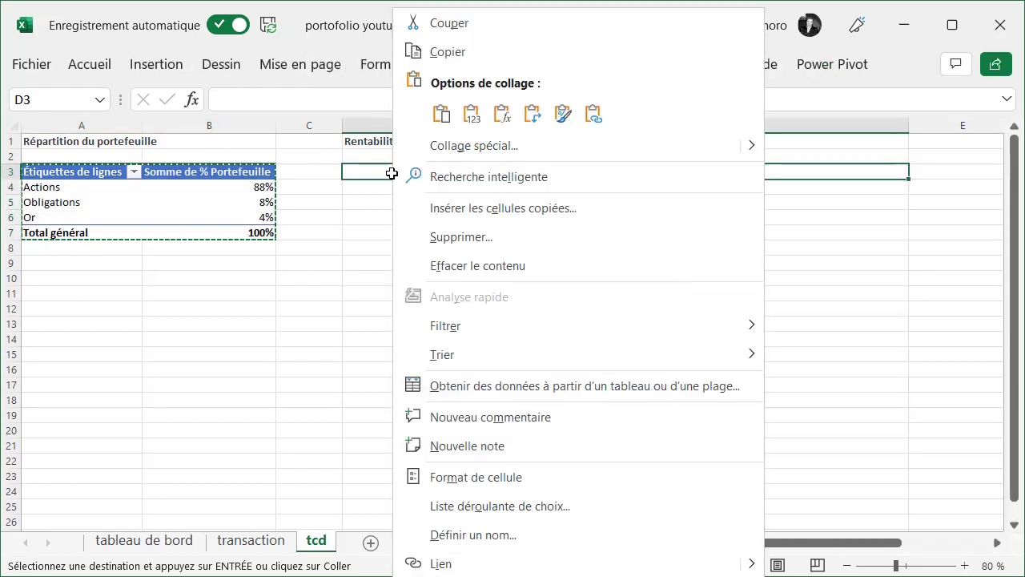
click(439, 120)
Remove the Type and % Portefeuille fields from the copied PivotTable
drag(798, 483, 841, 328)
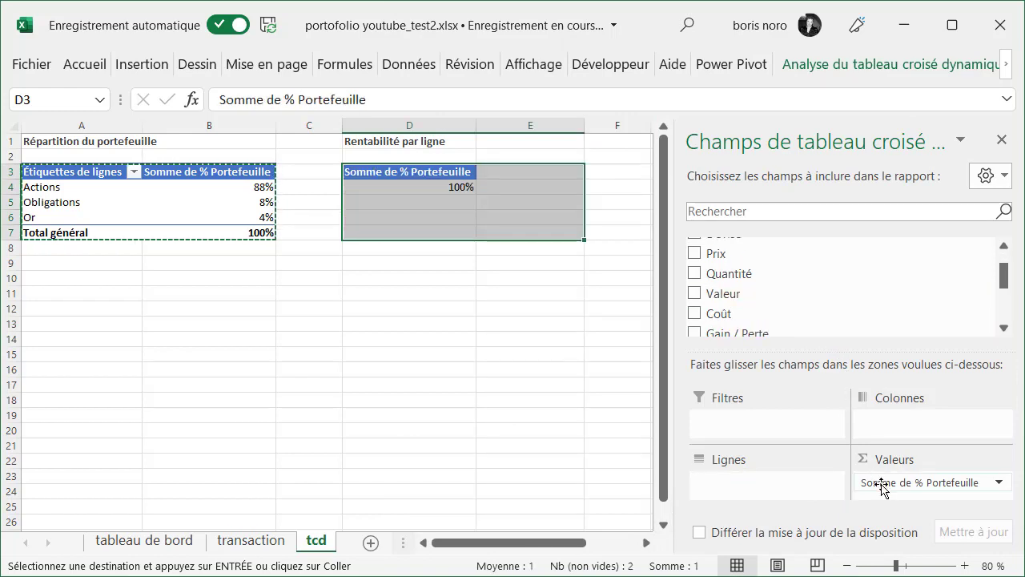
drag(882, 489, 864, 315)
scroll(698, 248, up, 5)
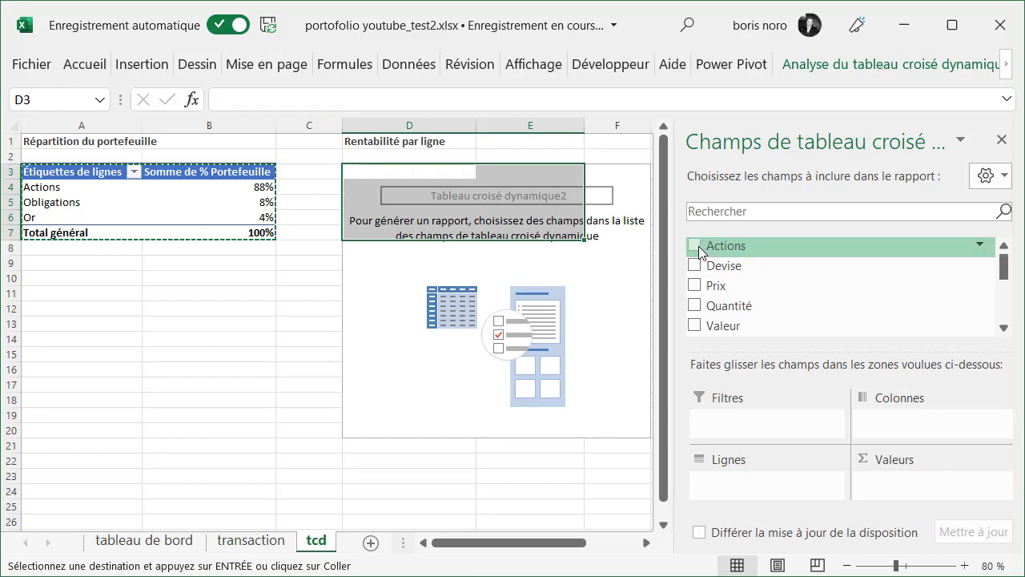
Use Actions as the second PivotTable's row field and the sum of Var totale as its values
drag(698, 248, 762, 504)
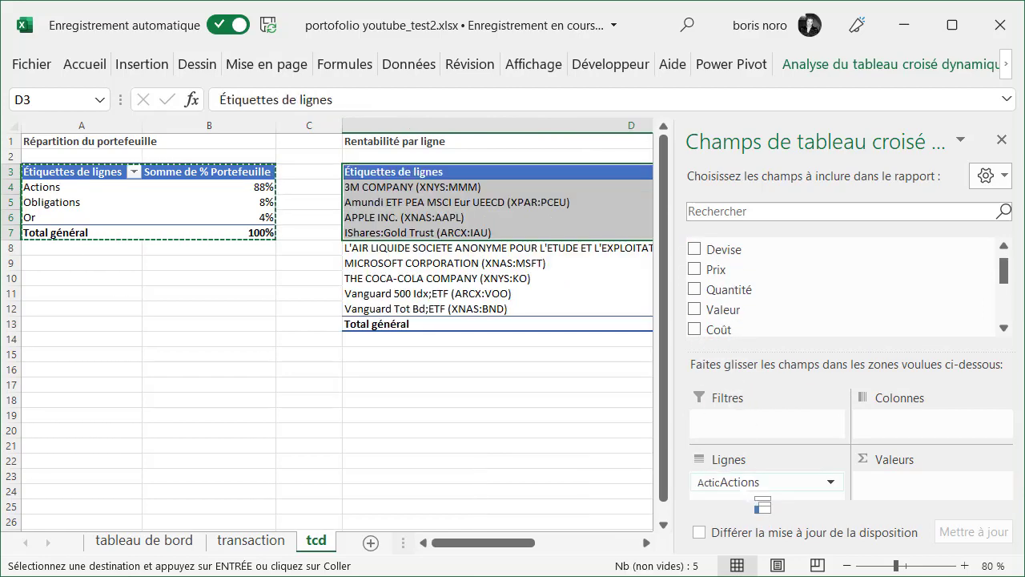
click(647, 543)
click(647, 543)
click(647, 543)
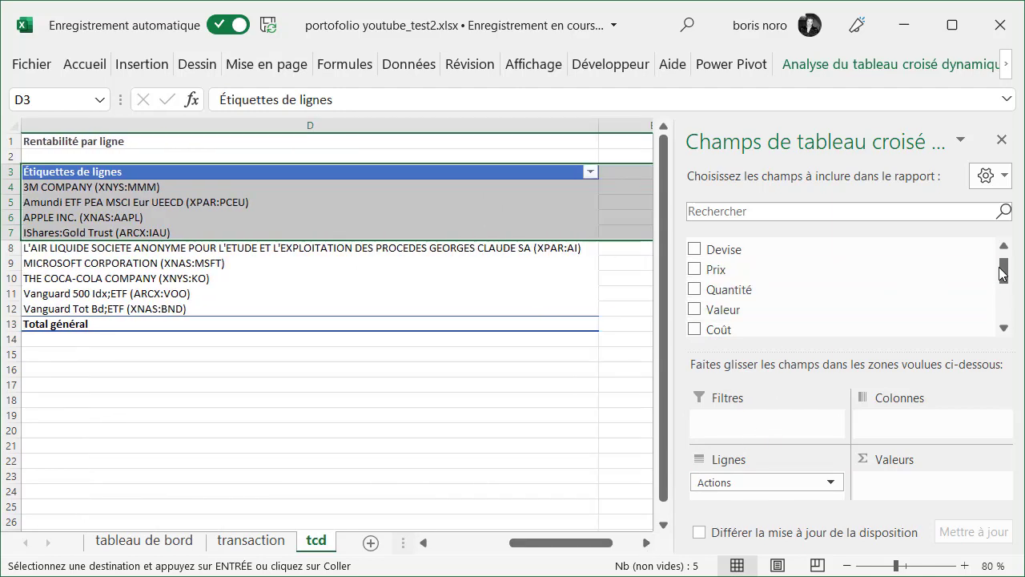
drag(1005, 273, 1005, 290)
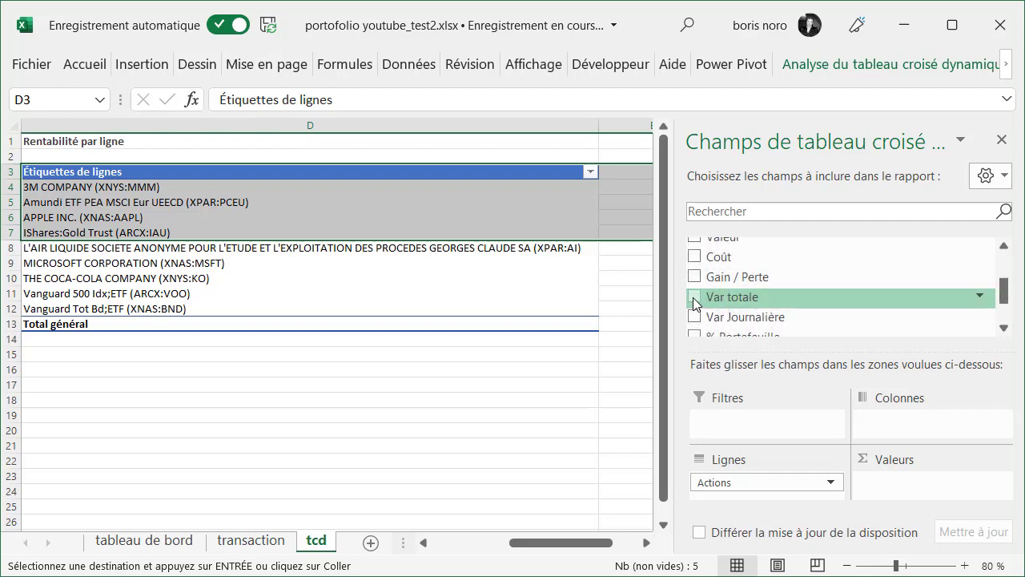
click(693, 297)
click(619, 406)
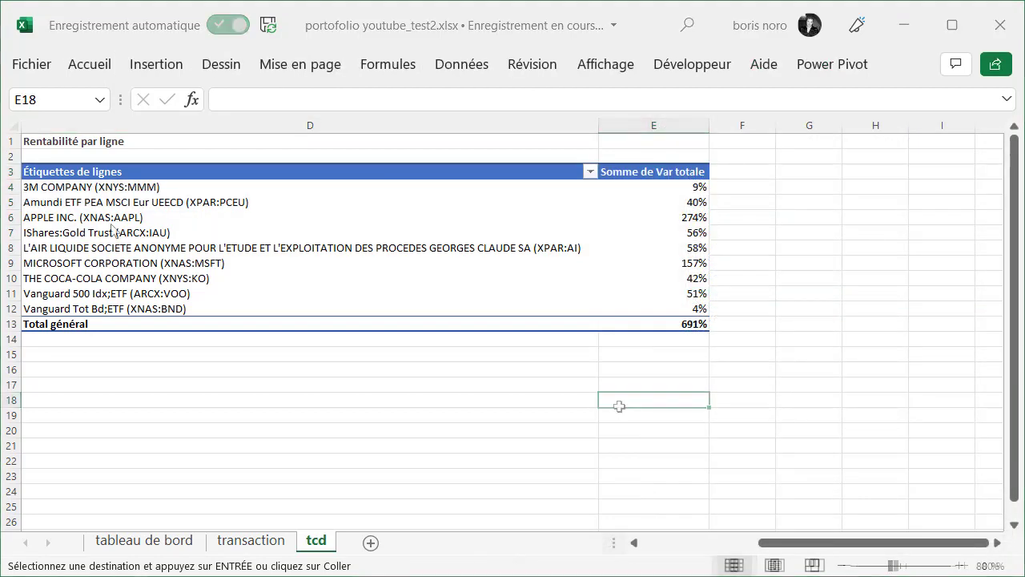
Insert a clustered bar (Barres groupées) pivot chart from the Var totale PivotTable and move it down over the table's lower rows
click(114, 189)
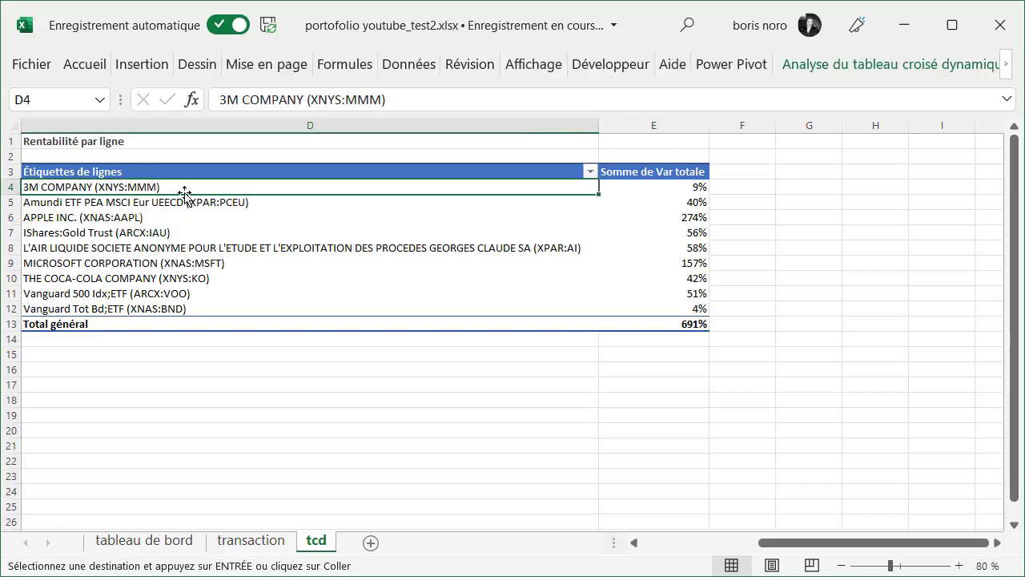
click(140, 67)
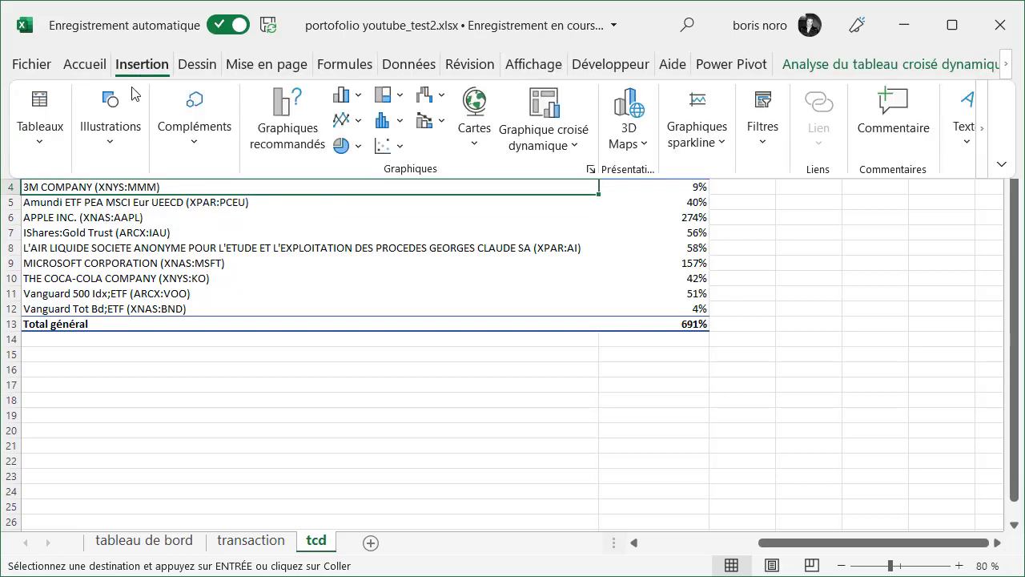
click(288, 138)
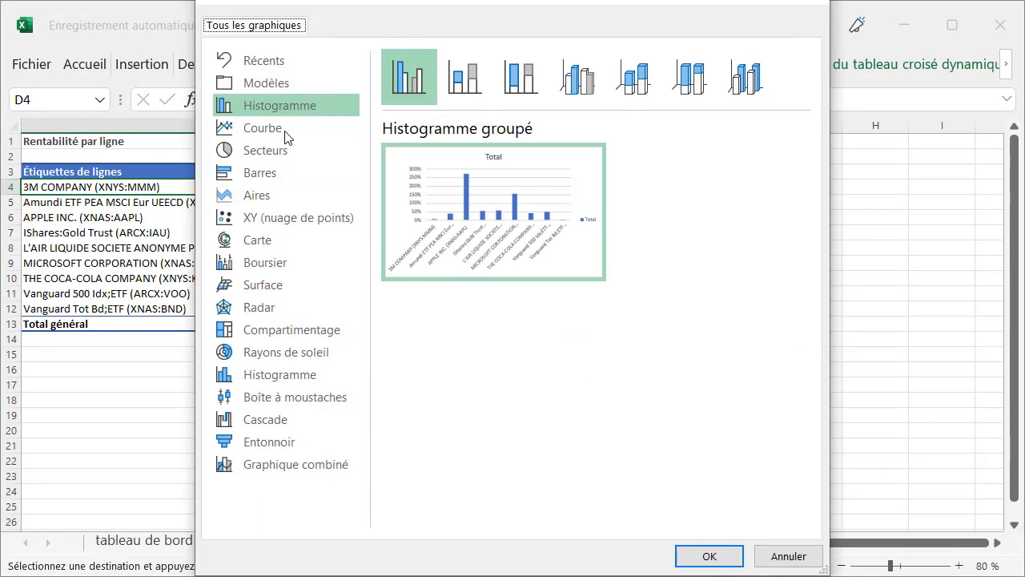
click(277, 175)
click(704, 558)
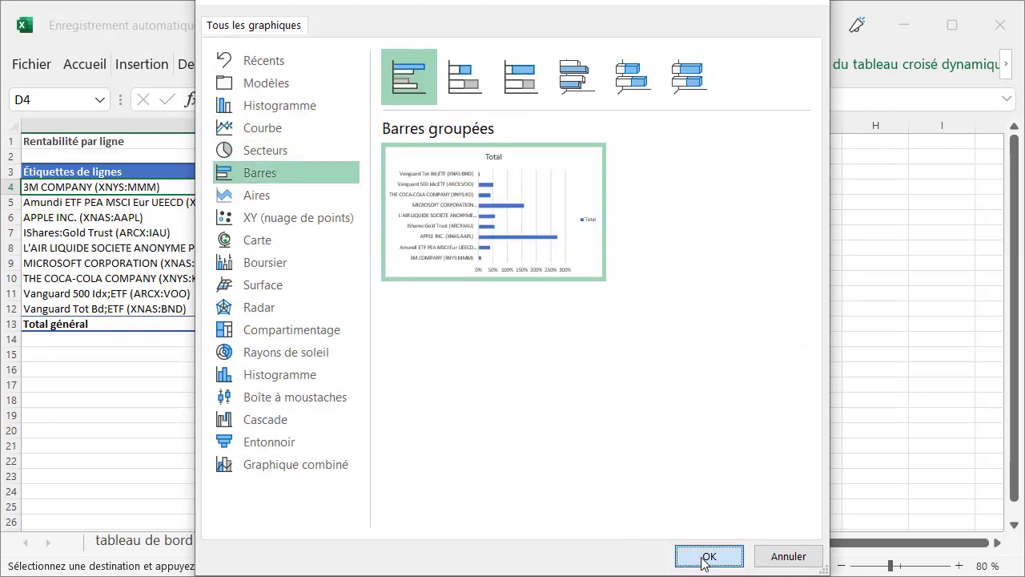
drag(454, 222, 237, 302)
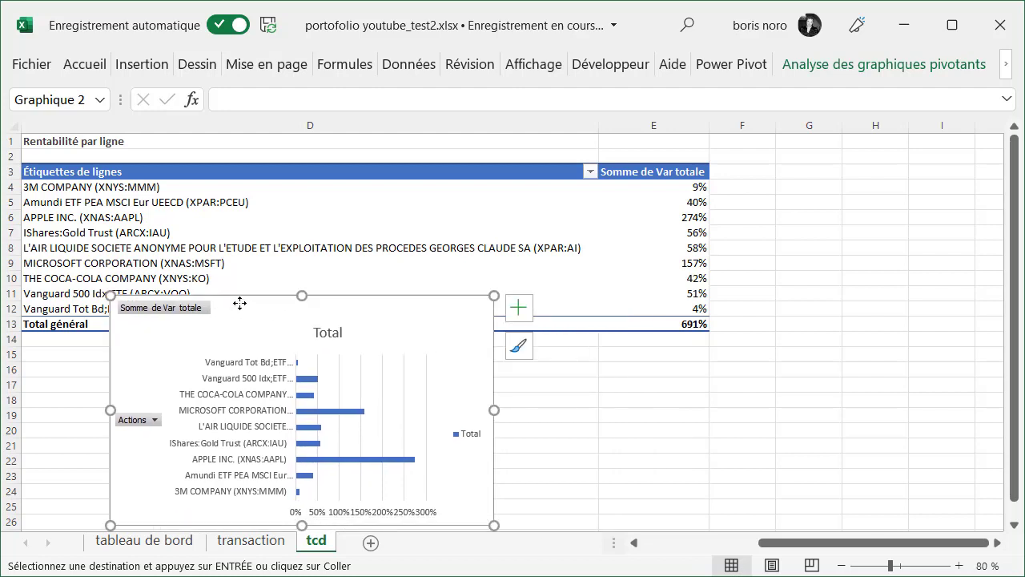
Sort the second PivotTable by Somme de Var totale from smallest to largest
click(632, 189)
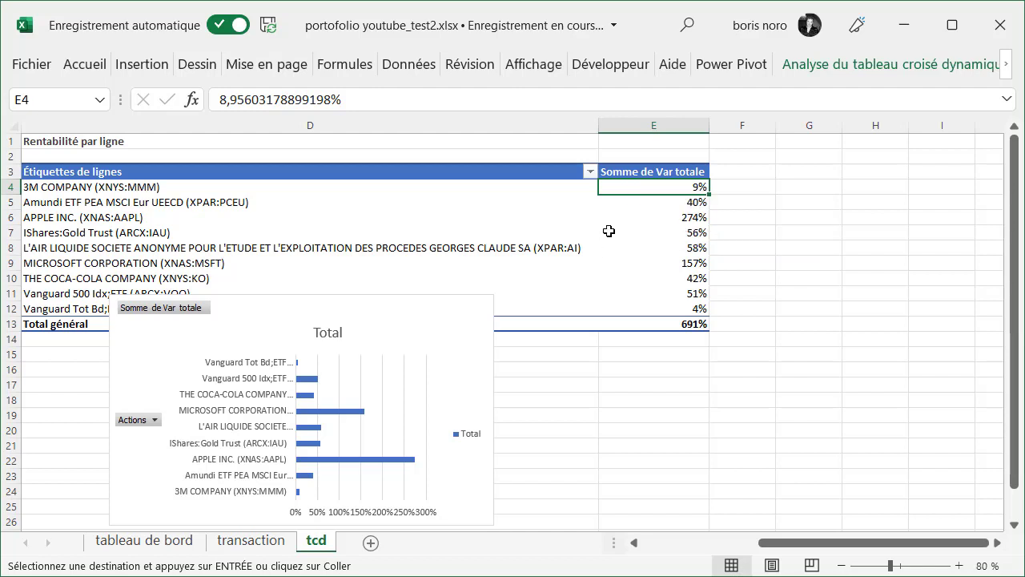
right_click(628, 188)
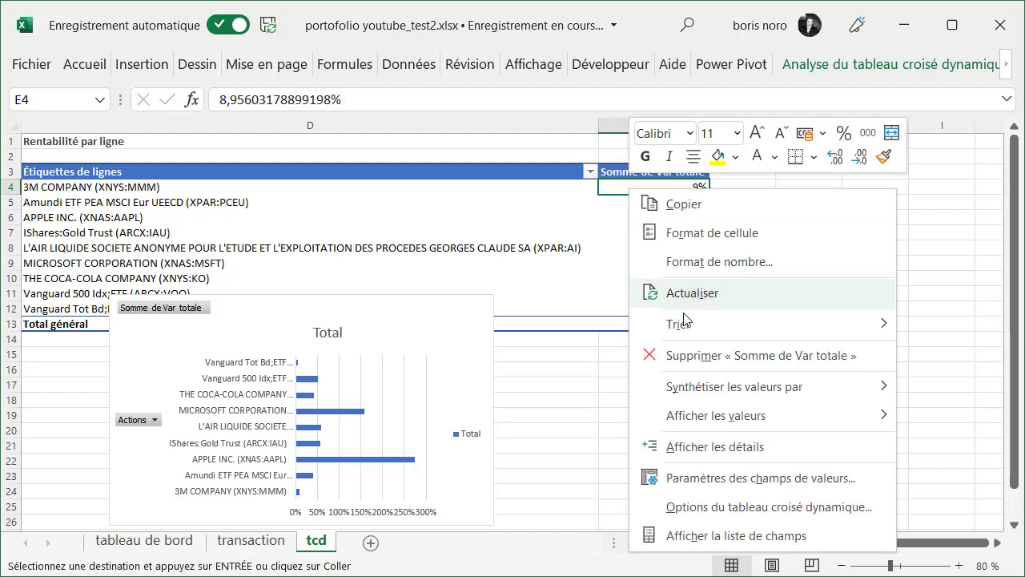
mouse_move(695, 331)
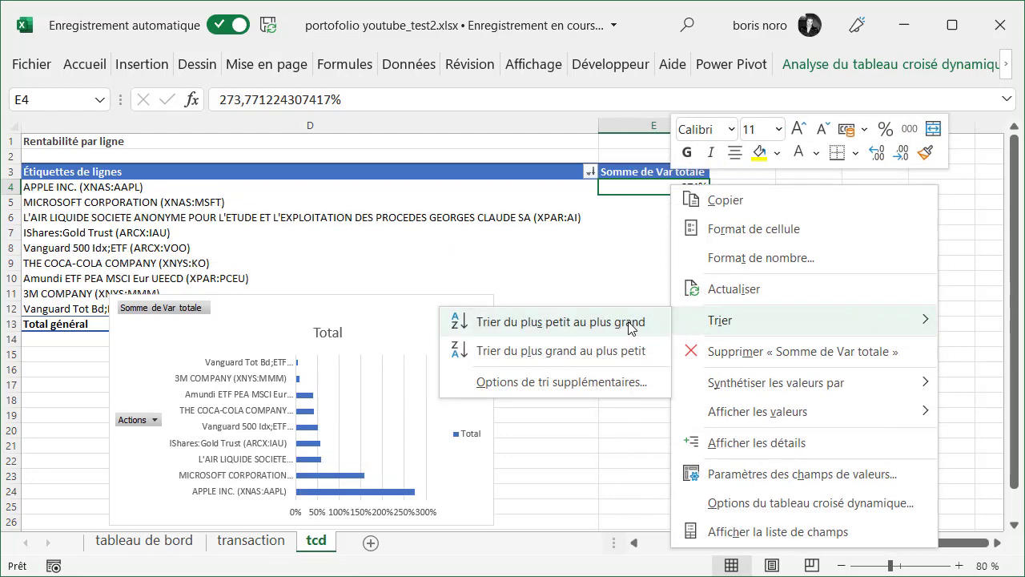
click(630, 323)
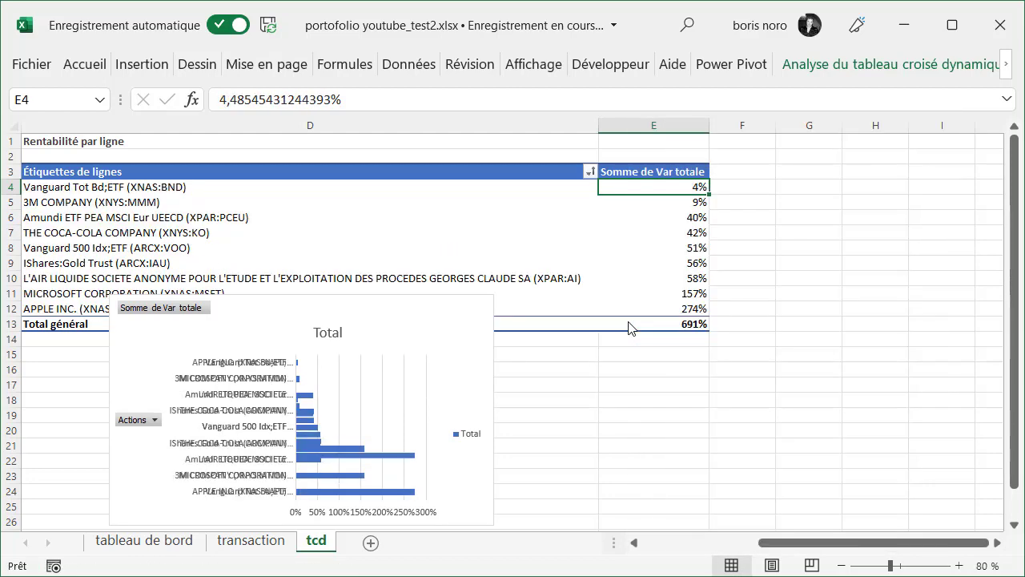
Delete the bar chart's Total title and its legend
click(330, 333)
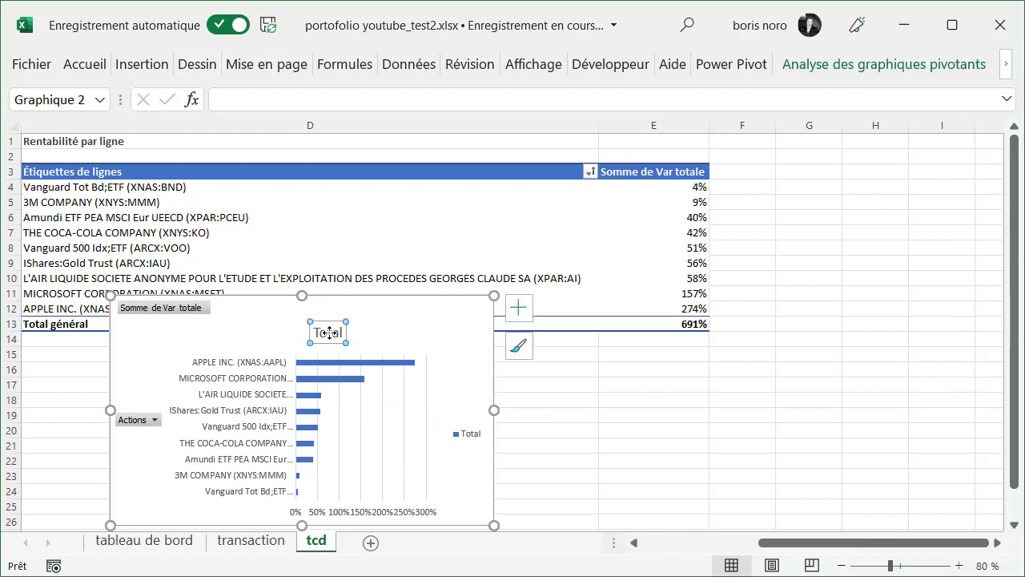
key(Delete)
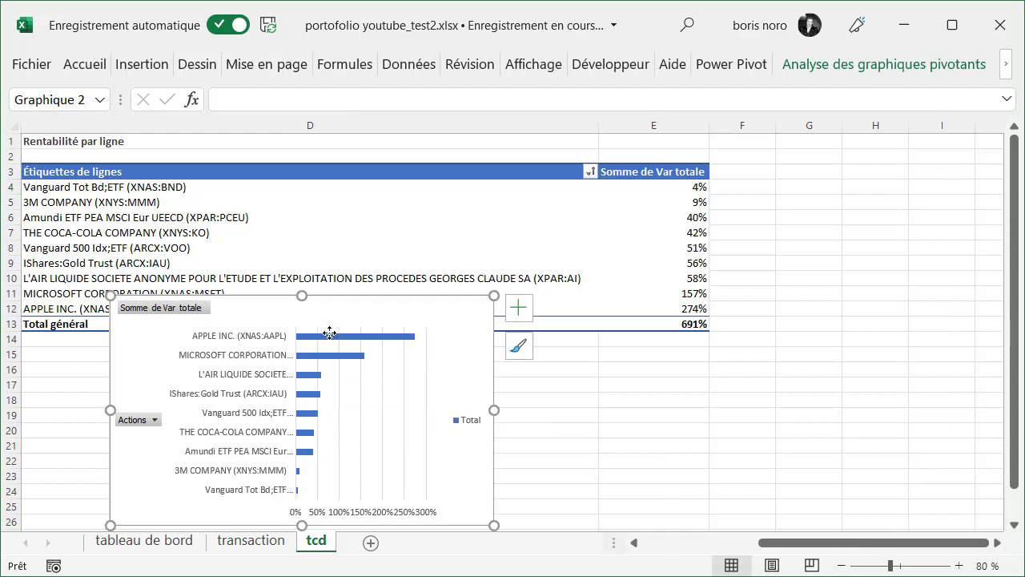
click(472, 423)
key(Delete)
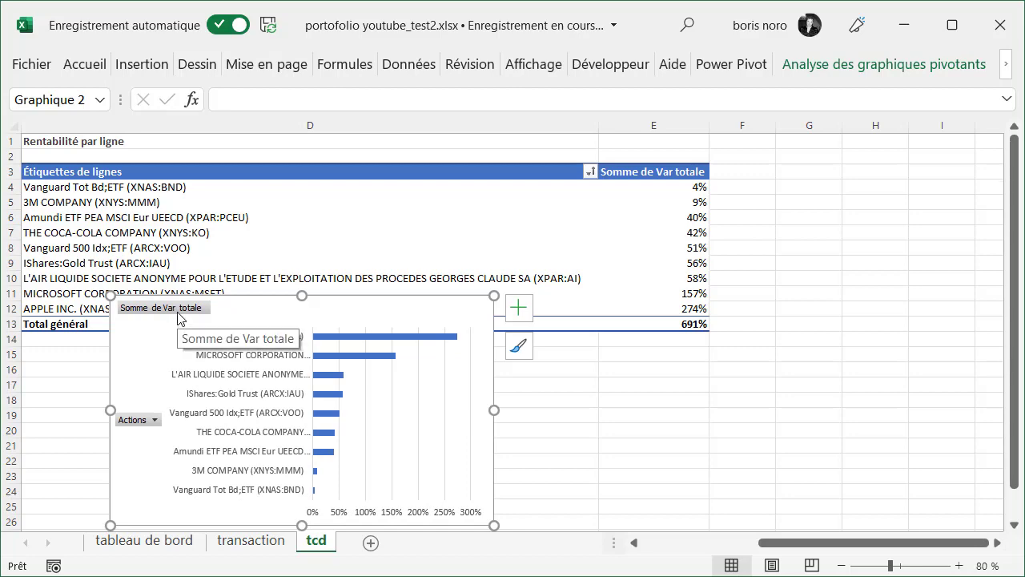
Hide all field buttons on the bar chart and widen it to the right, into column E
right_click(180, 314)
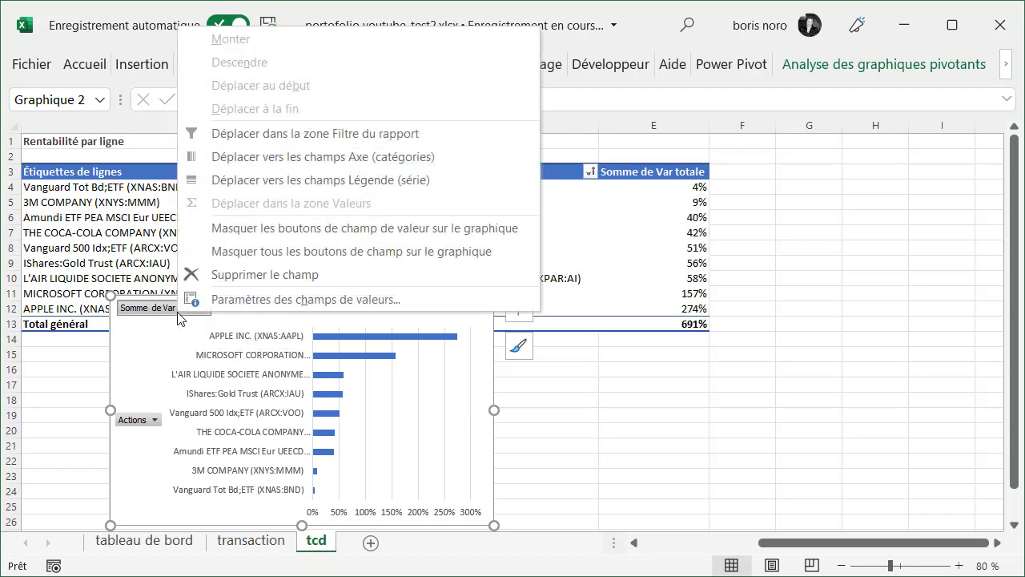
click(231, 258)
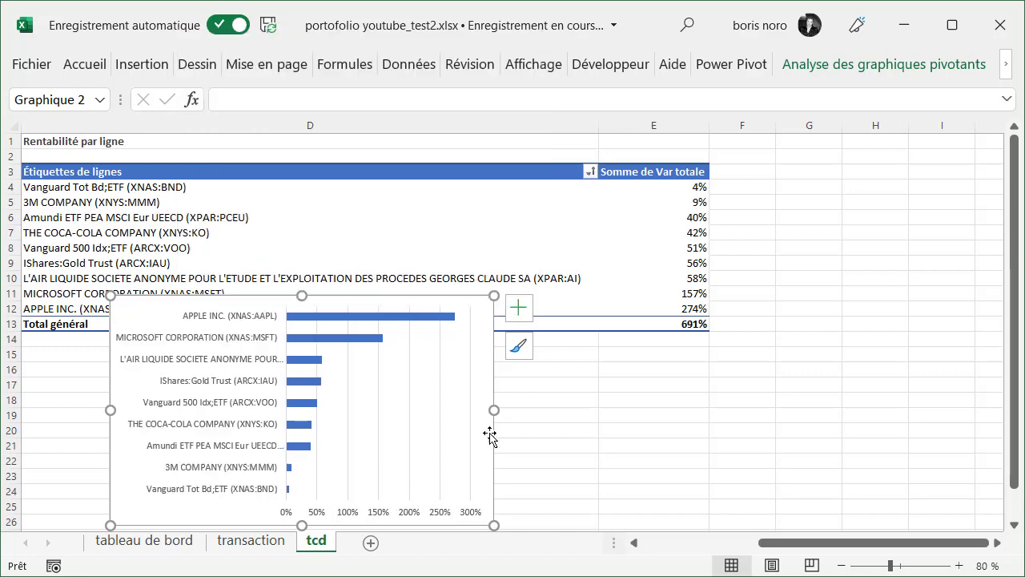
drag(494, 409, 680, 413)
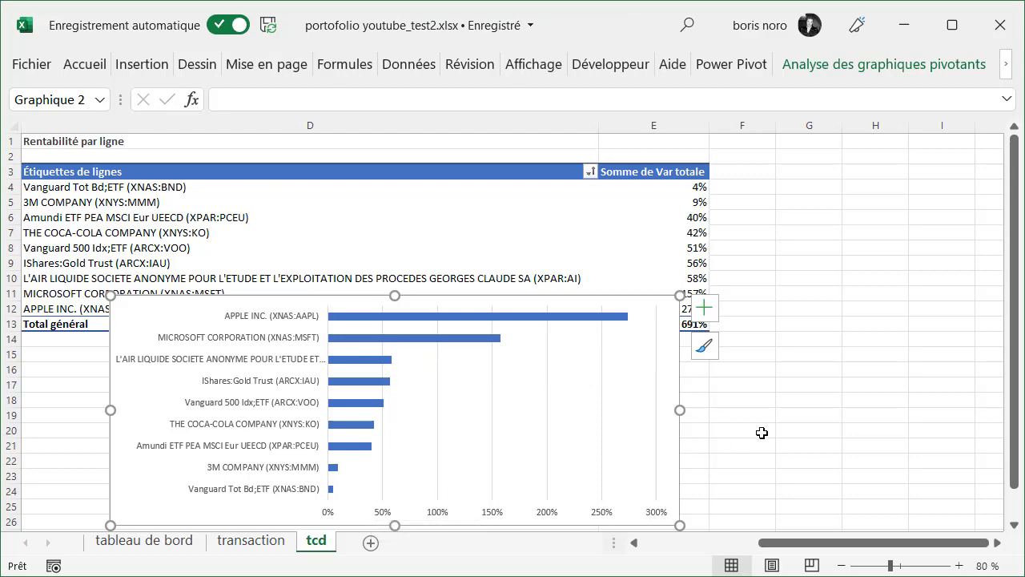
Cut the bar chart from the tcd sheet, paste it on tableau de bord under Rentabilité par ligne and align it with the doughnut chart
right_click(190, 301)
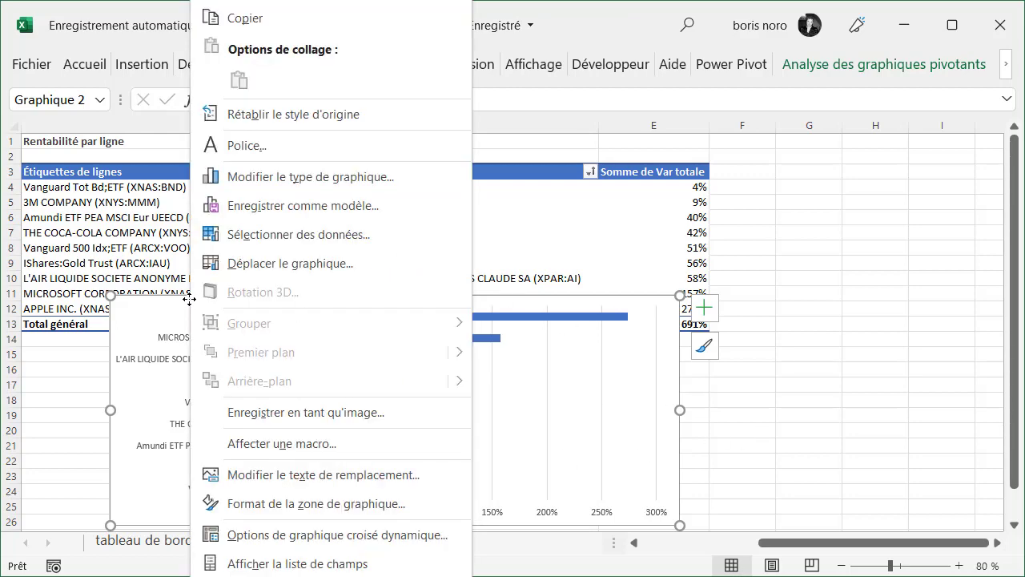
click(246, 4)
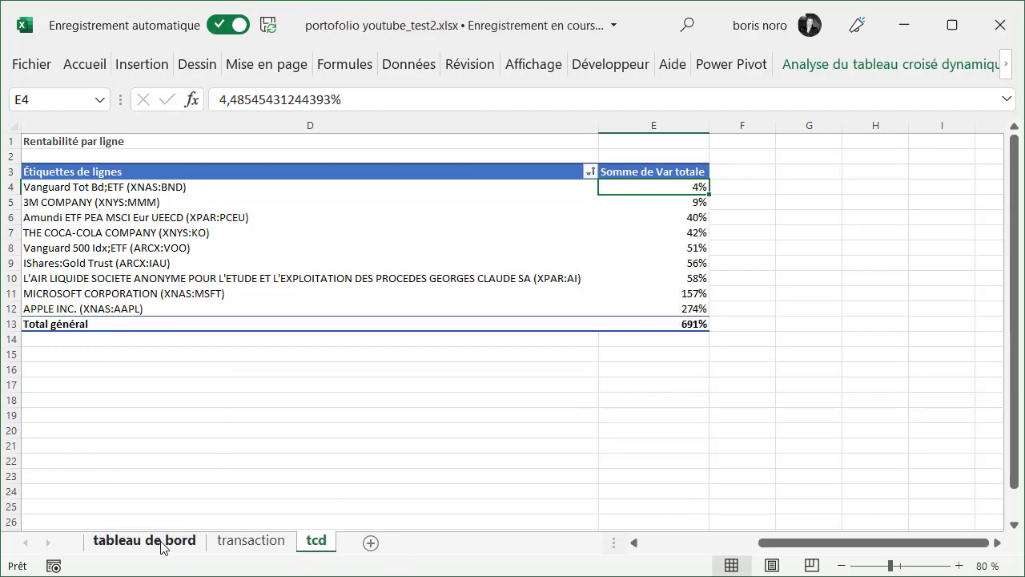
click(162, 545)
click(437, 203)
click(466, 202)
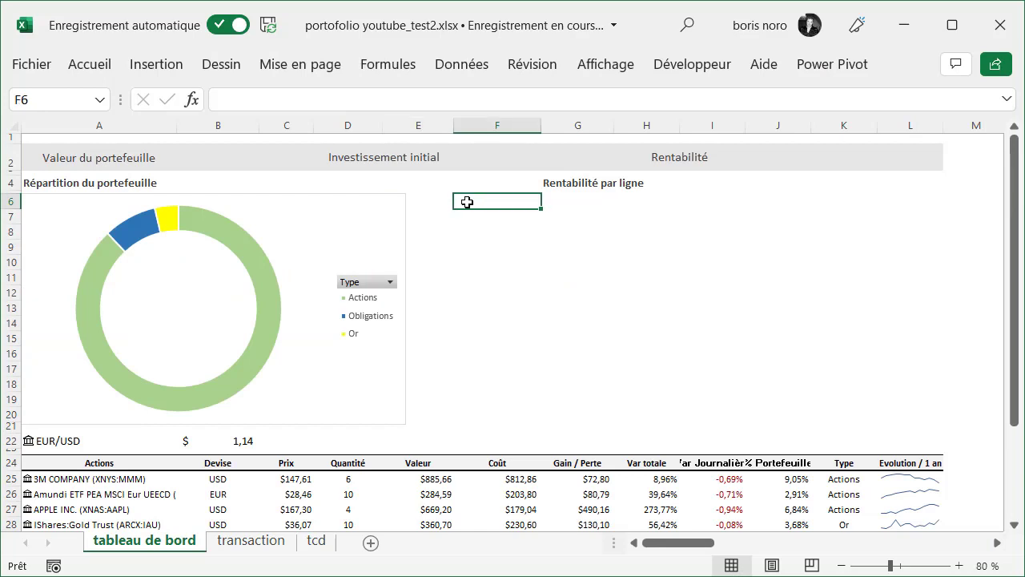
right_click(467, 202)
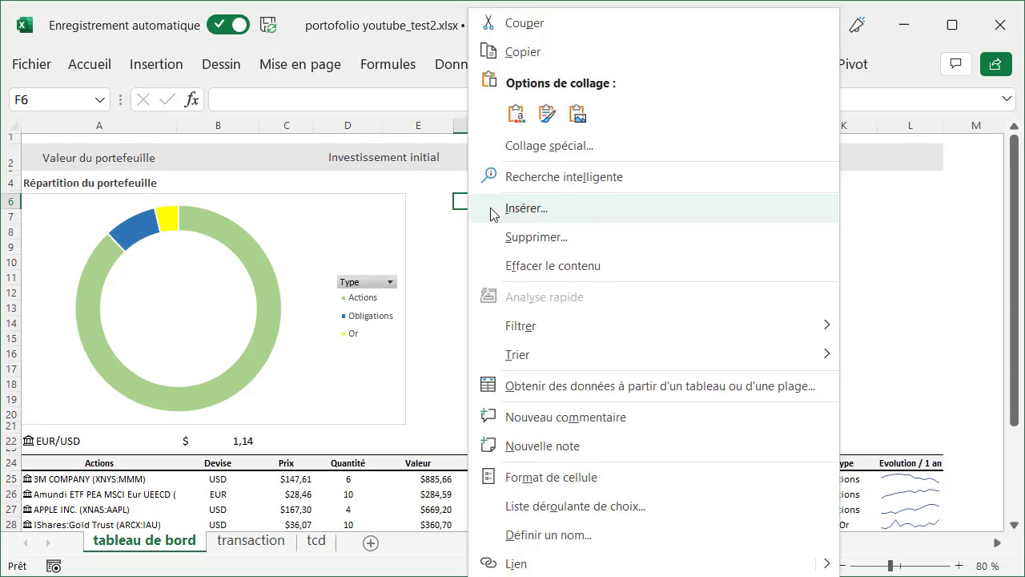
click(515, 116)
click(994, 300)
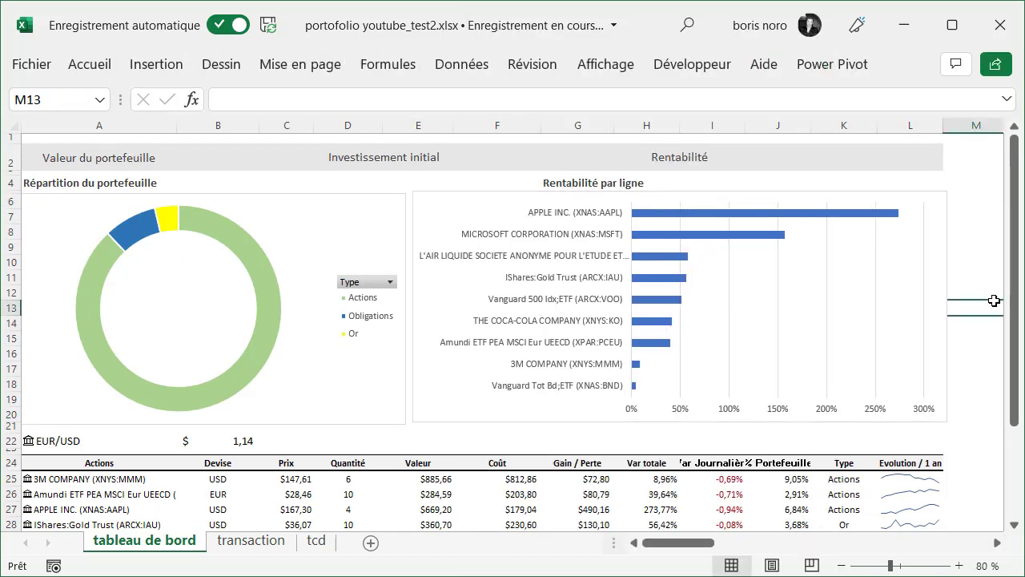
click(974, 183)
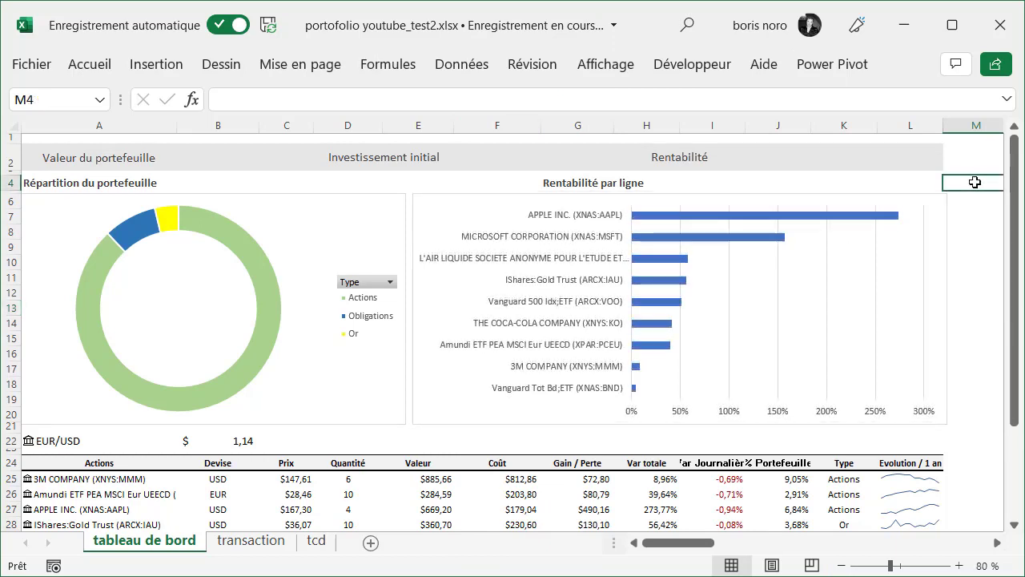
Link the Valeur du portefeuille cell B2 to the total of the Valeur column with =E34
click(222, 157)
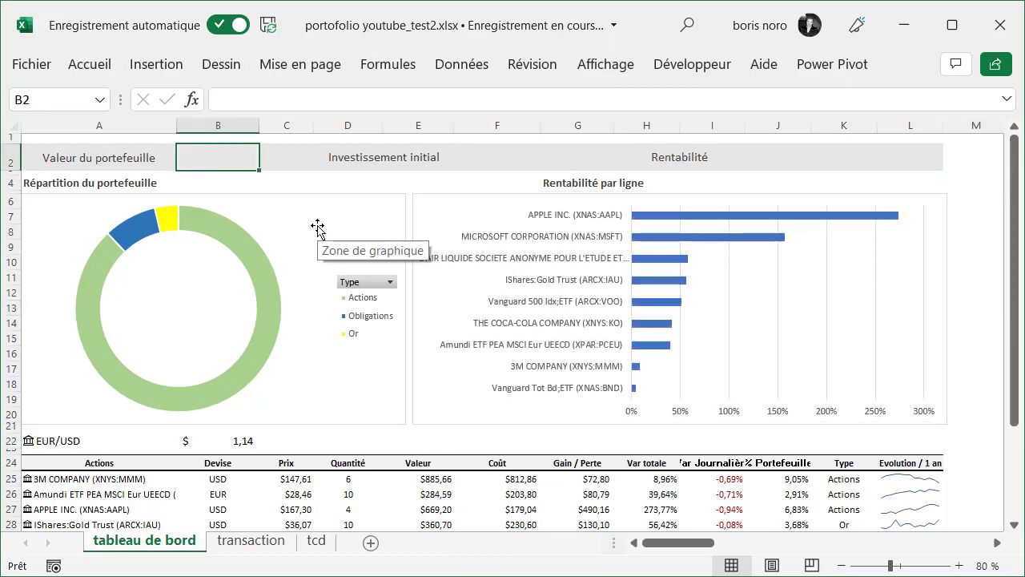
text(=)
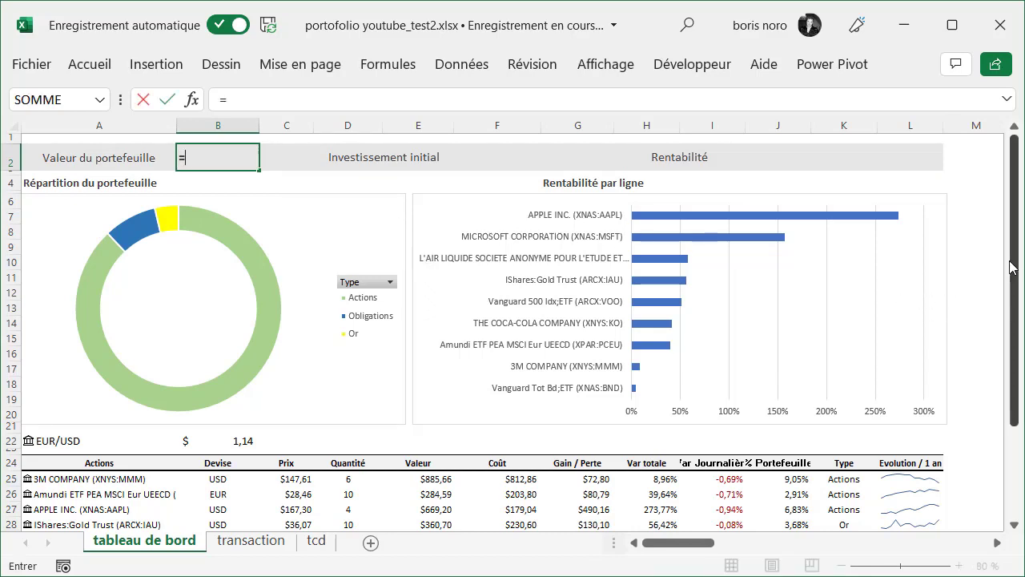
drag(1015, 265, 1020, 377)
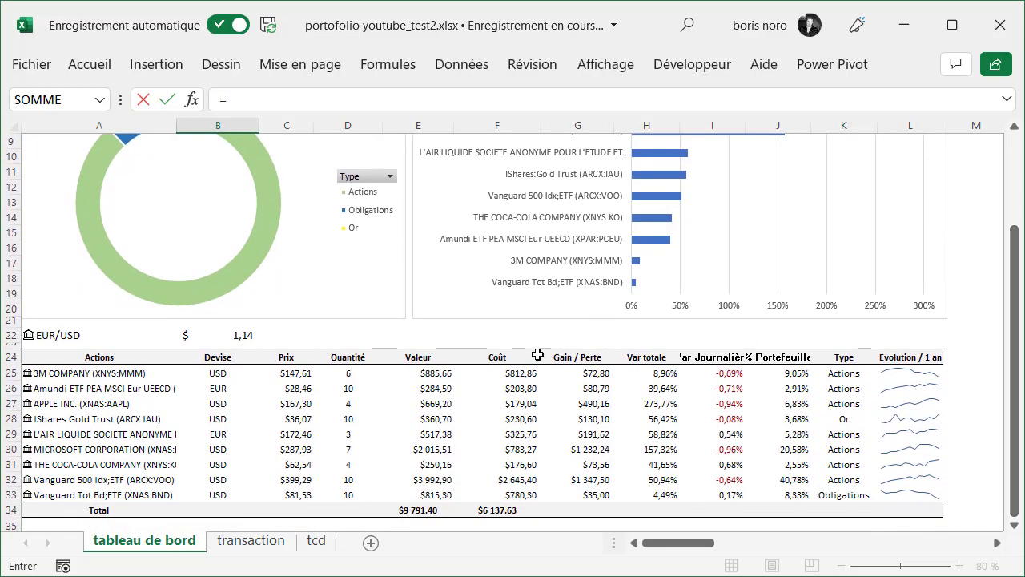
click(424, 510)
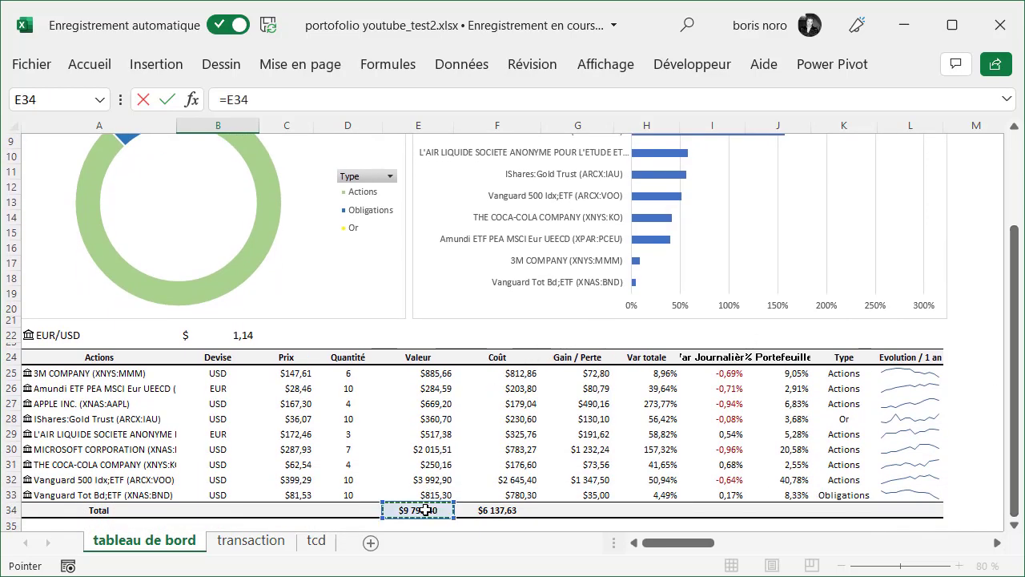
key(Return)
Link the Investissement initial cell F2 to the total of the Coût column with =F34
click(499, 161)
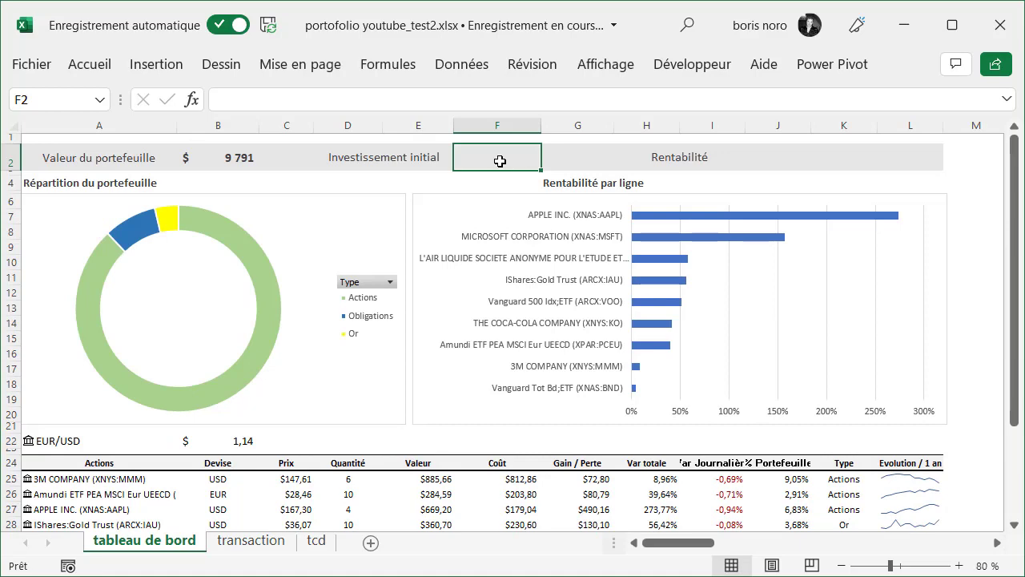
text(=)
drag(1017, 267, 1018, 376)
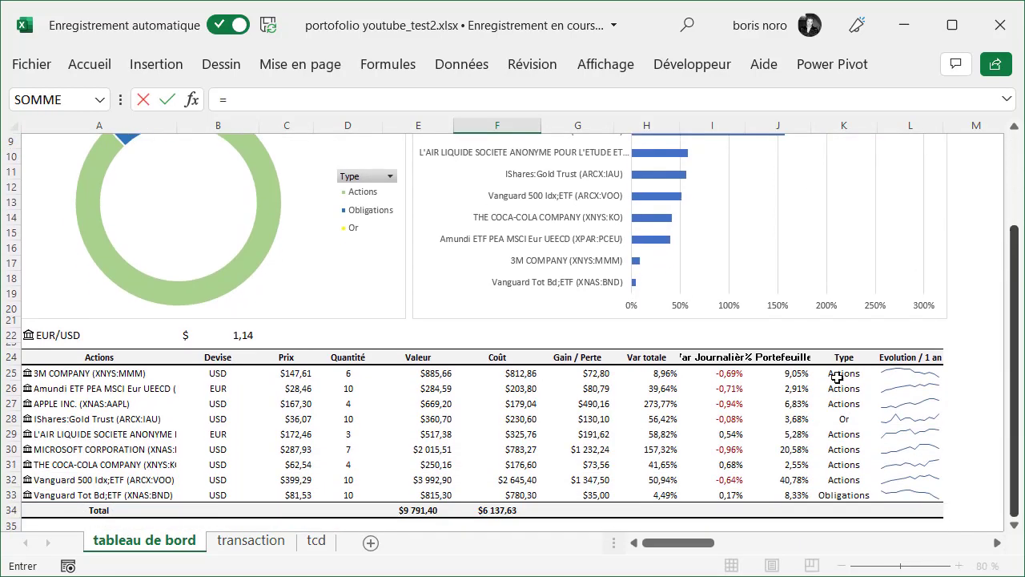
click(497, 510)
key(Return)
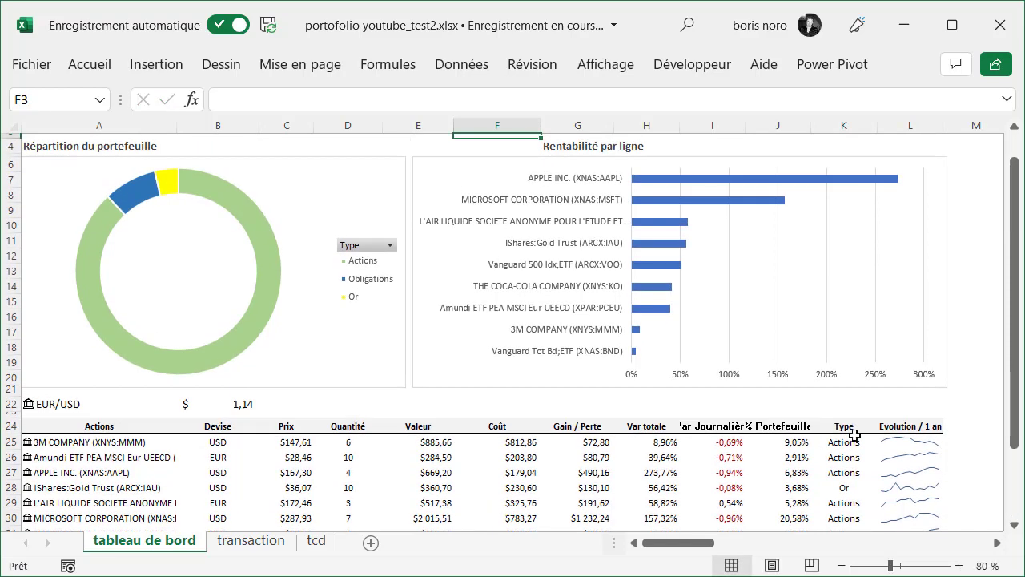
drag(1010, 381, 1011, 281)
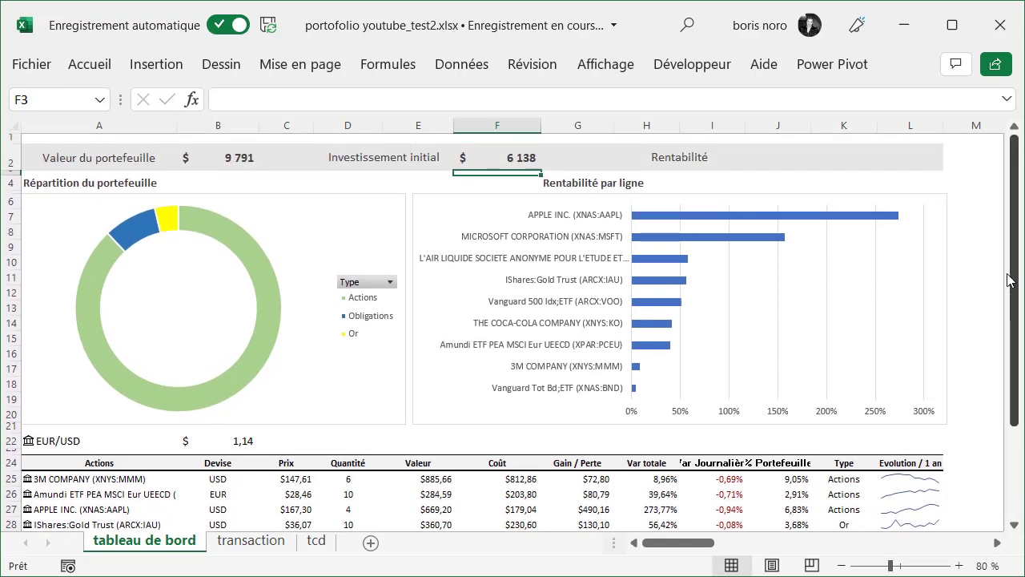
Calculate the overall Rentabilité in J2 with the formula =(B2-F2)/F2
click(775, 156)
text(=)
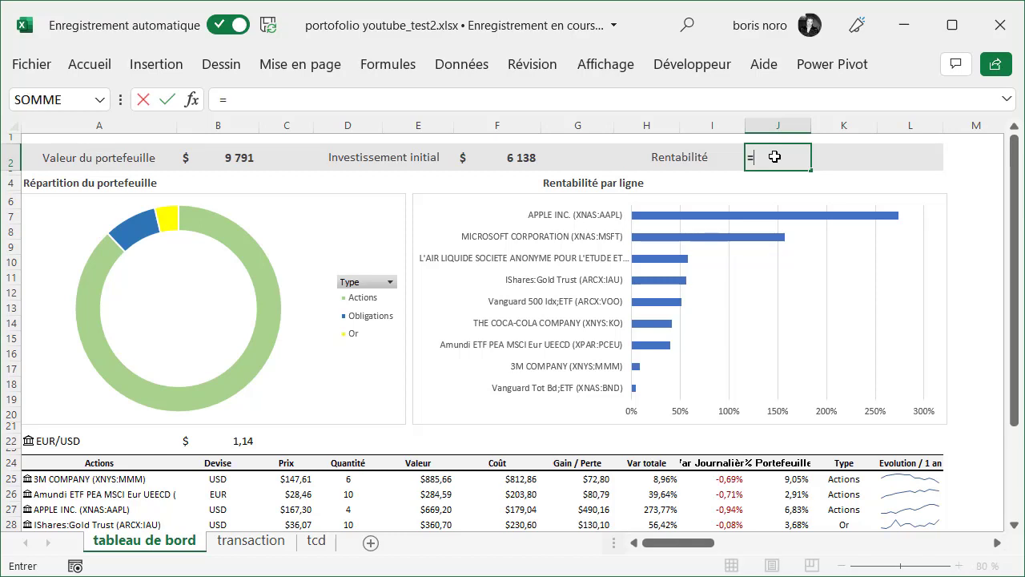
click(237, 162)
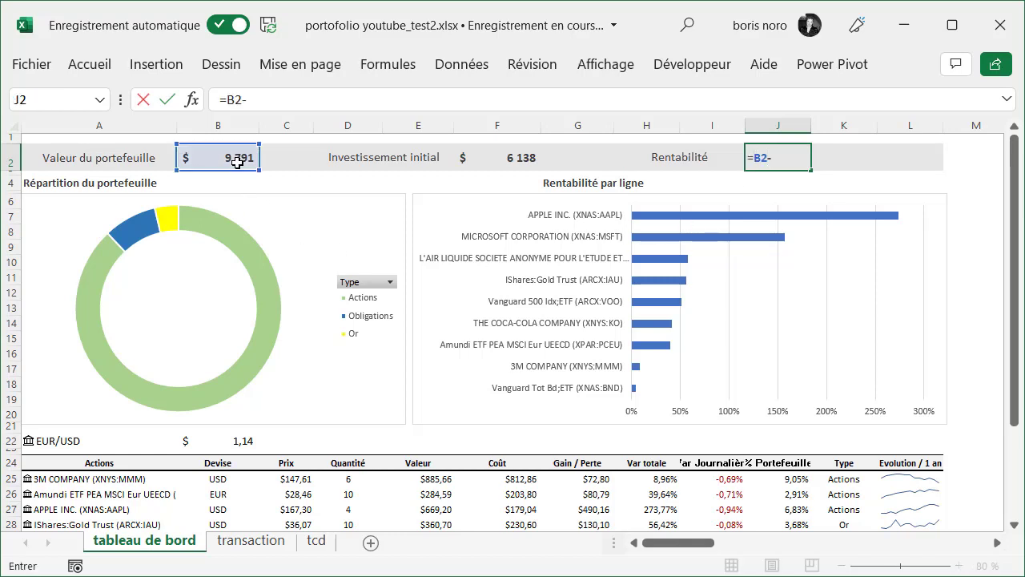
click(527, 154)
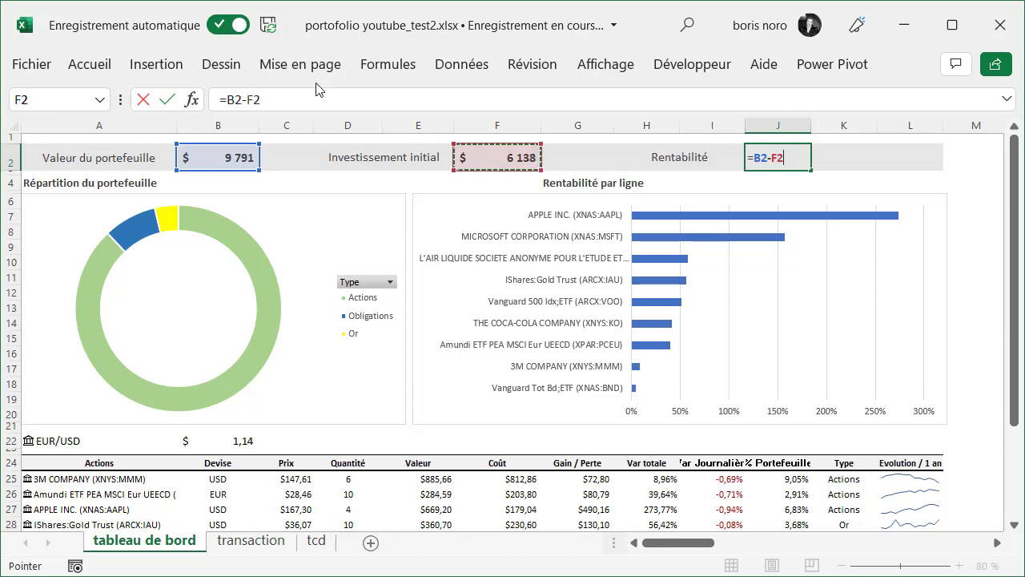
click(317, 98)
text())
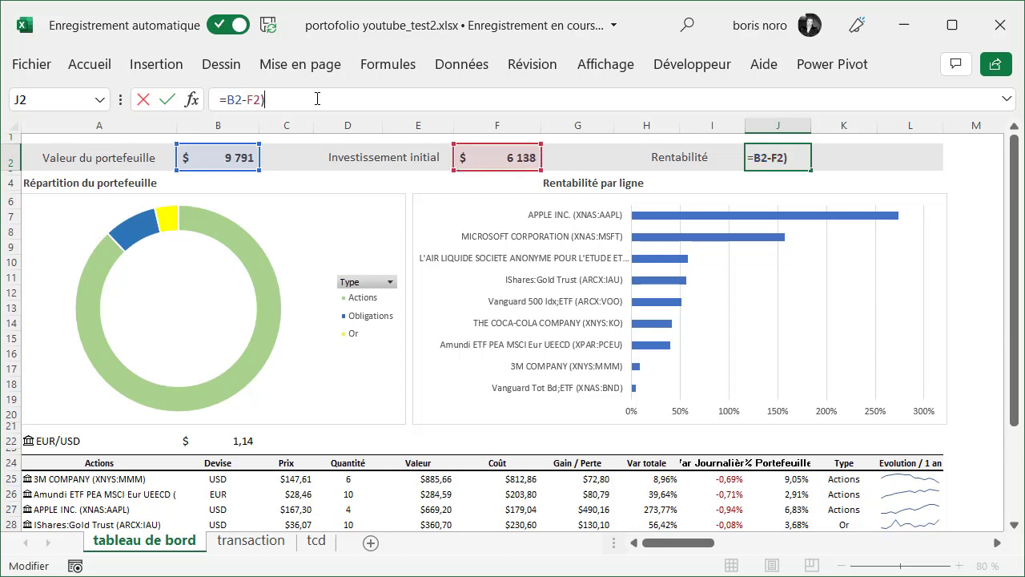
click(229, 99)
text(()
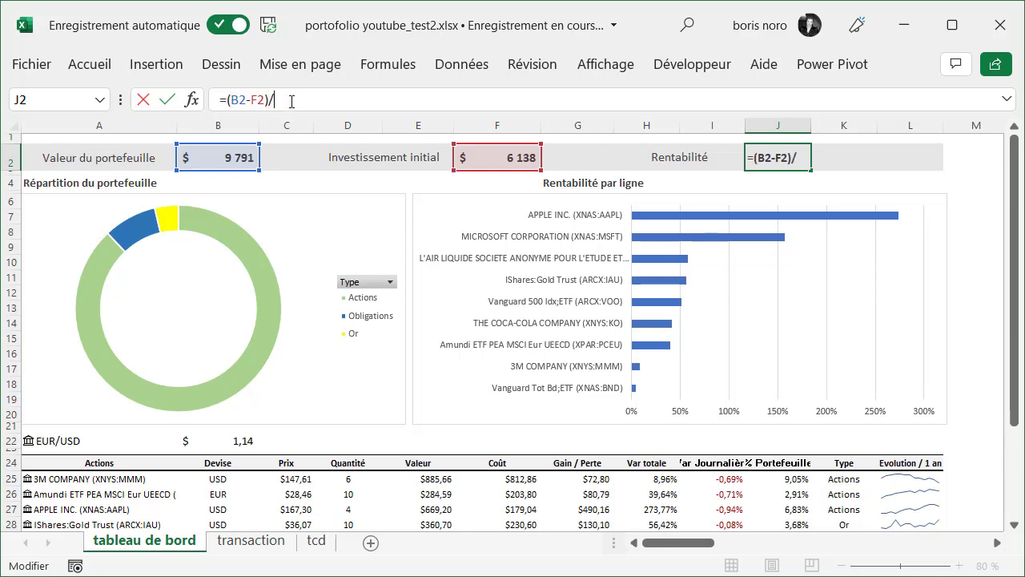
click(499, 153)
key(Return)
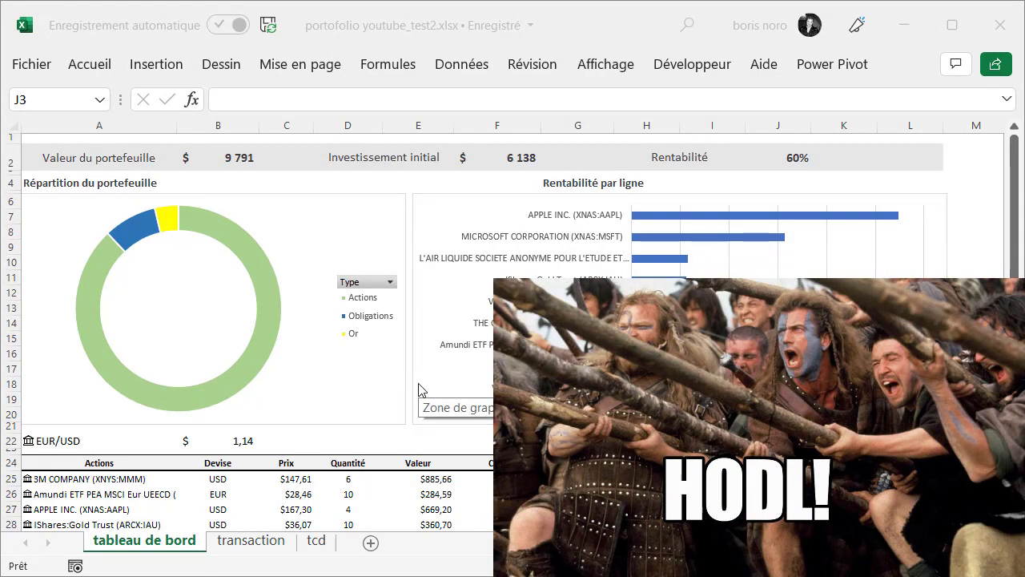
Add a row to the transaction table with date 21/02/2022 and ticker AAPL
click(257, 541)
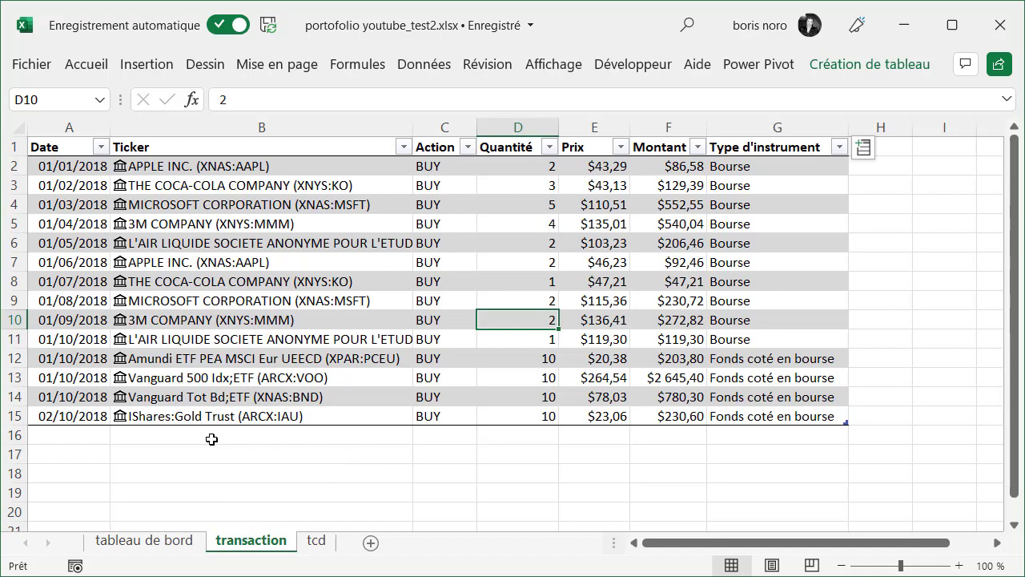
click(163, 437)
text(AAPL)
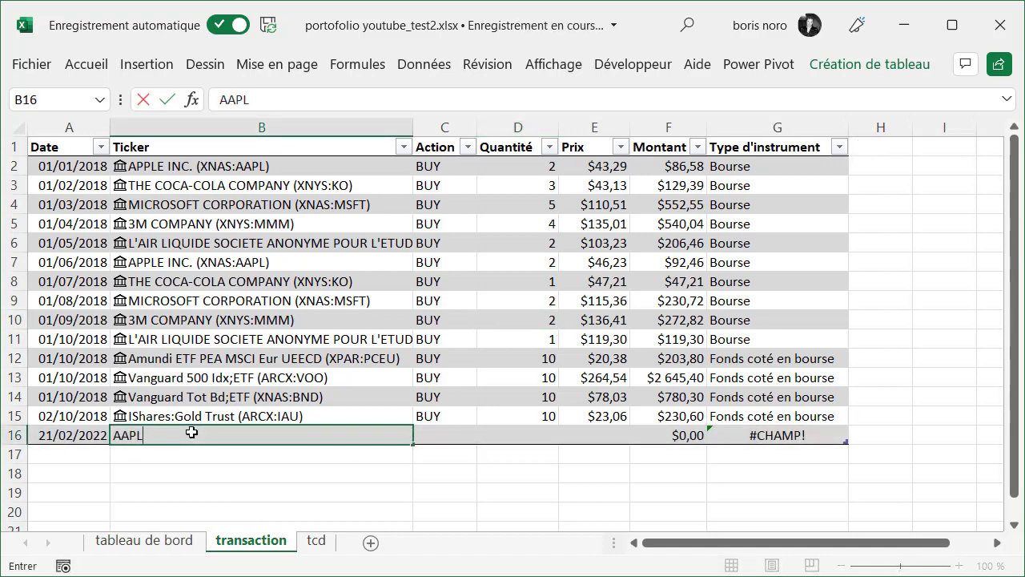
key(Return)
Complete the new Apple transaction with action SELL, quantity -2 and price $167,30
click(434, 429)
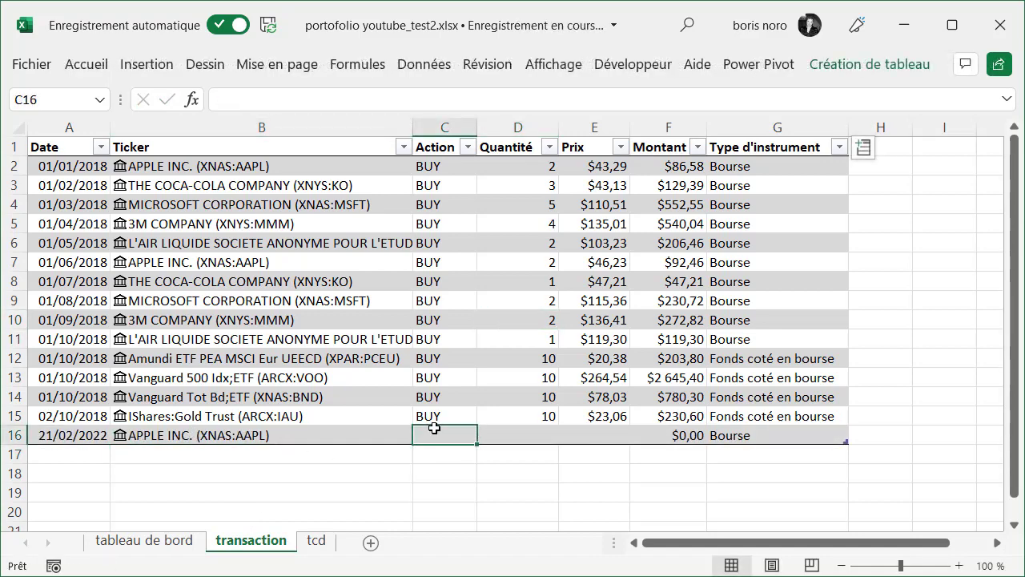
text(SELL)
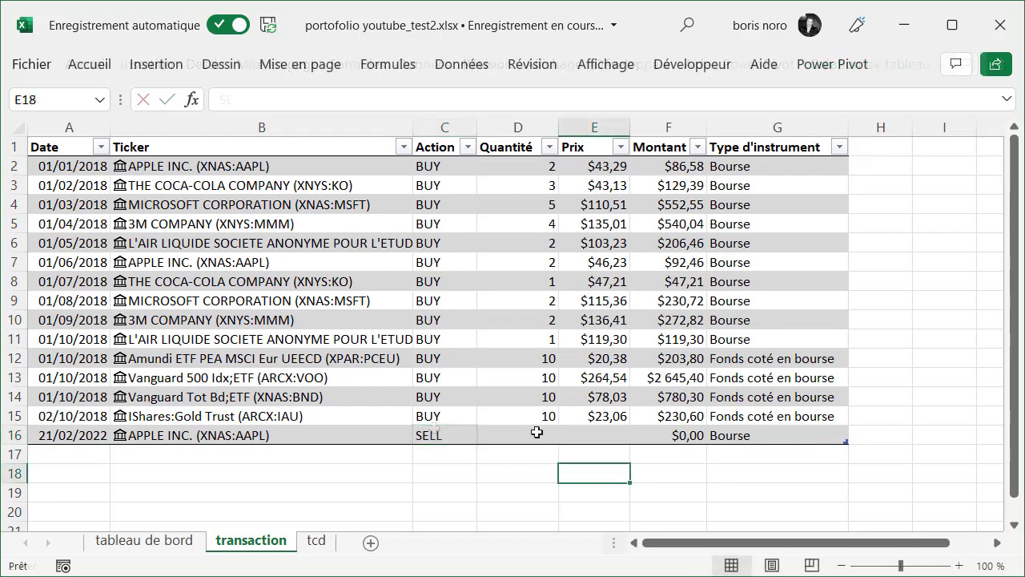
click(537, 432)
text(-2)
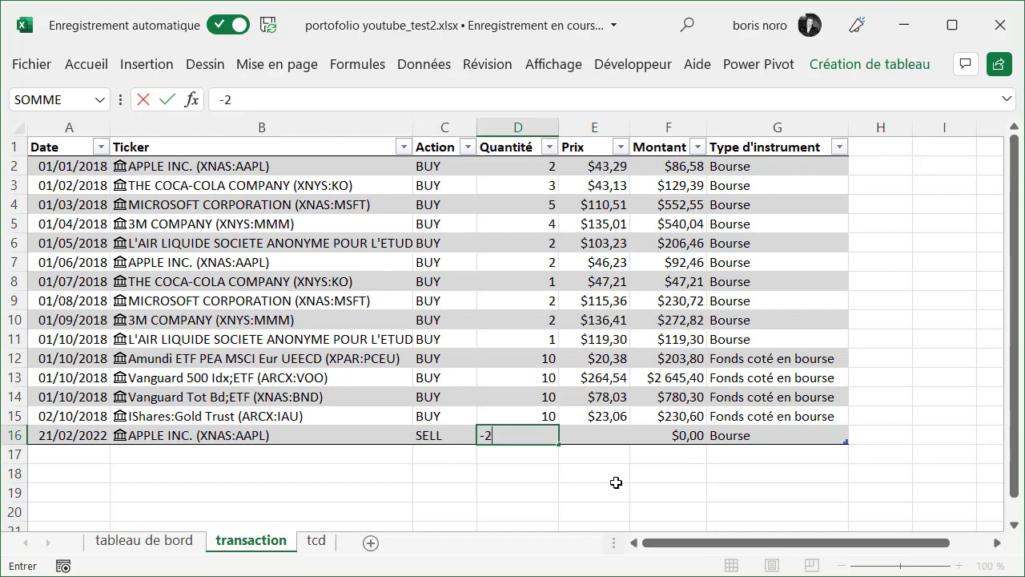
click(614, 479)
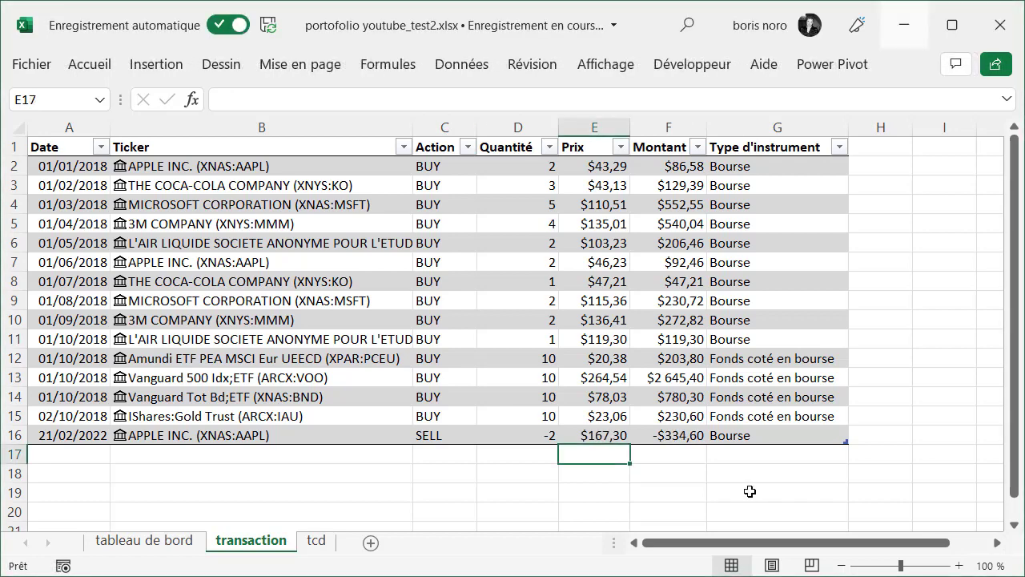
Return to the tableau de bord sheet and refresh all the workbook's data and pivot charts
click(164, 539)
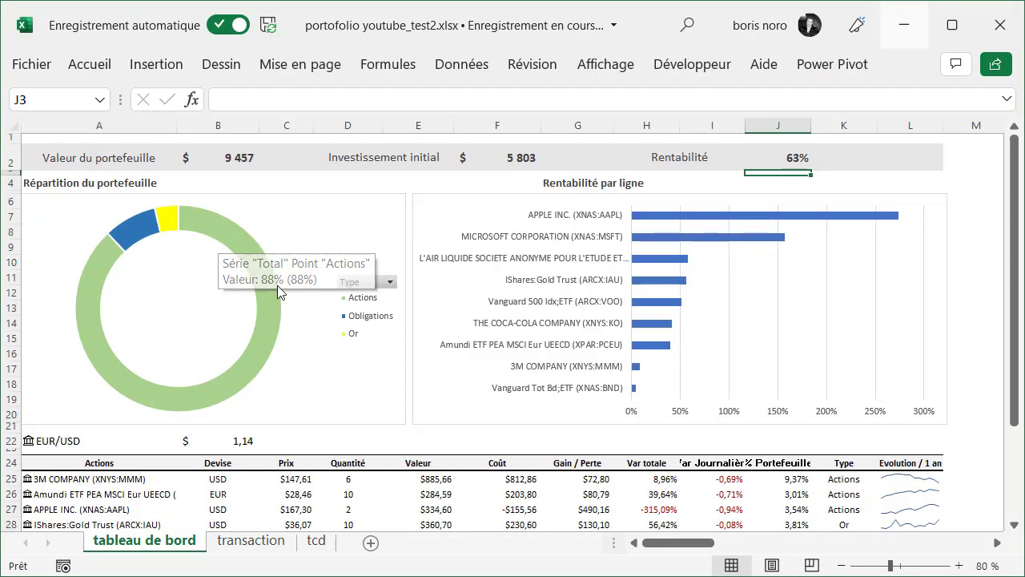
click(462, 64)
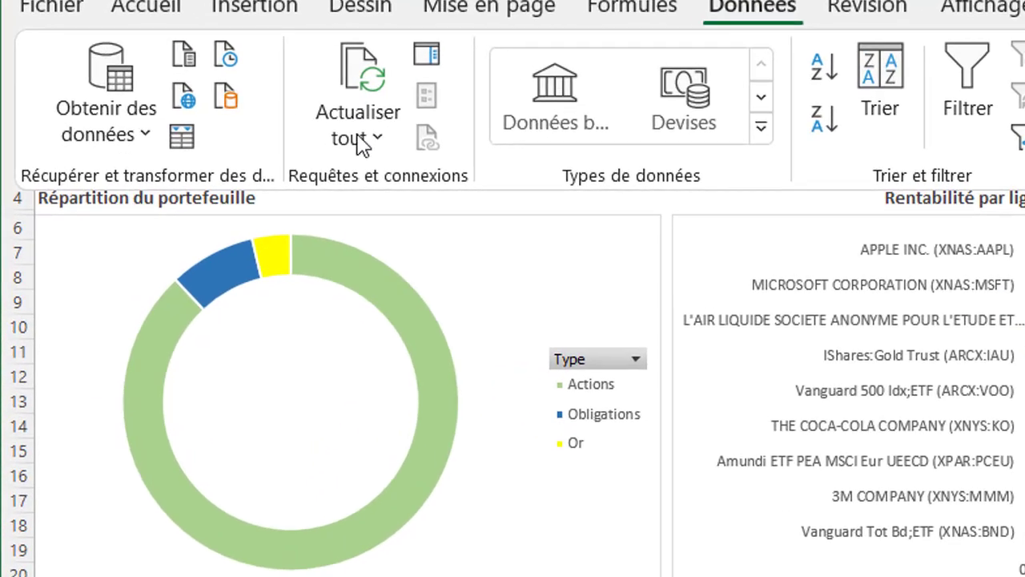
click(360, 120)
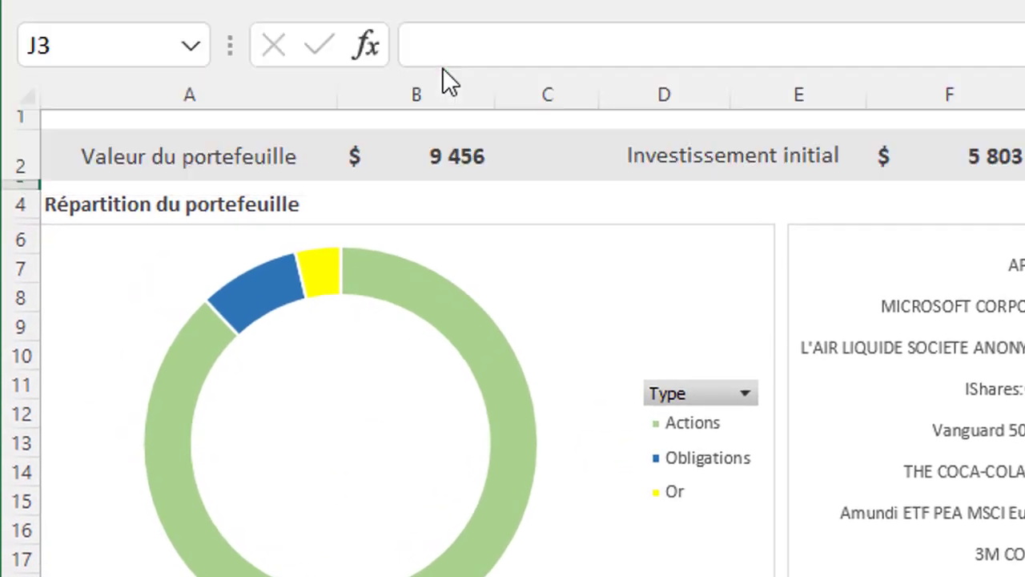